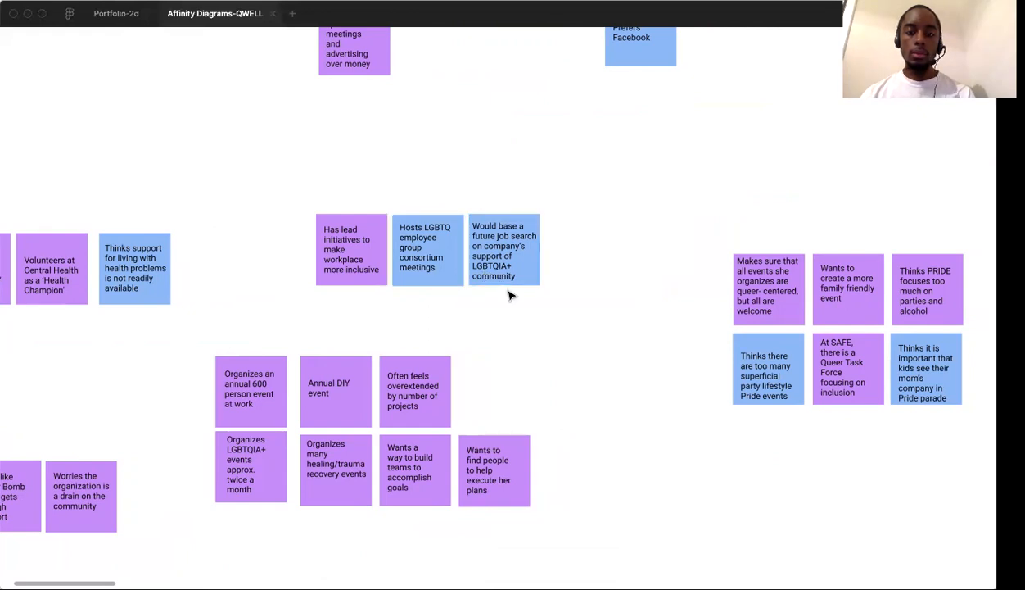
# Review the sticky-note clusters about workplace inclusion, health support, Queer Bomb and event organizing
pyautogui.scroll(-1, 509, 293)
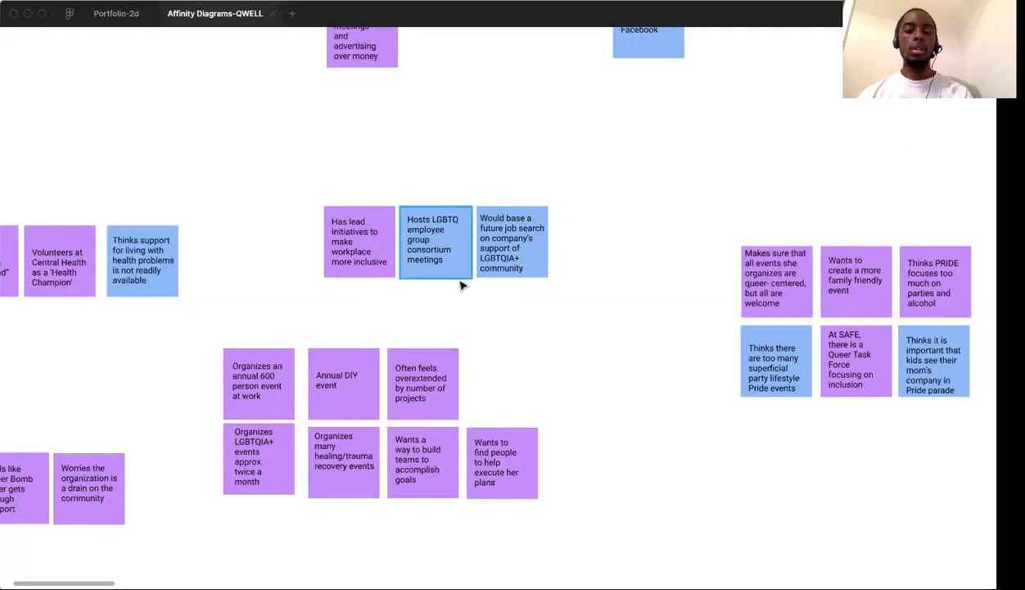
pyautogui.hscroll(-1, 462, 285)
pyautogui.scroll(-3, 463, 285)
pyautogui.hscroll(-1, 463, 286)
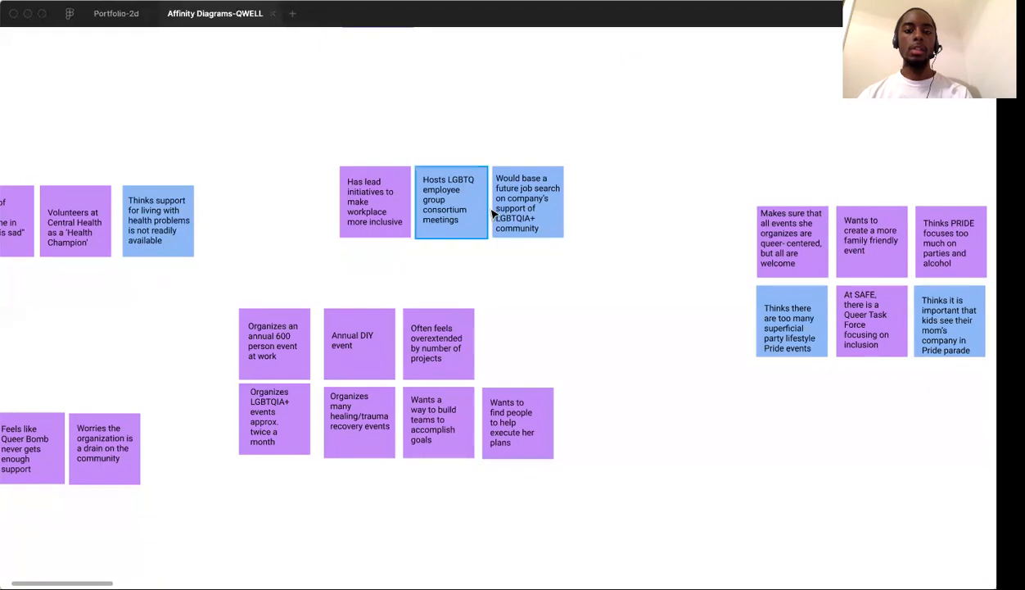
pyautogui.click(391, 189)
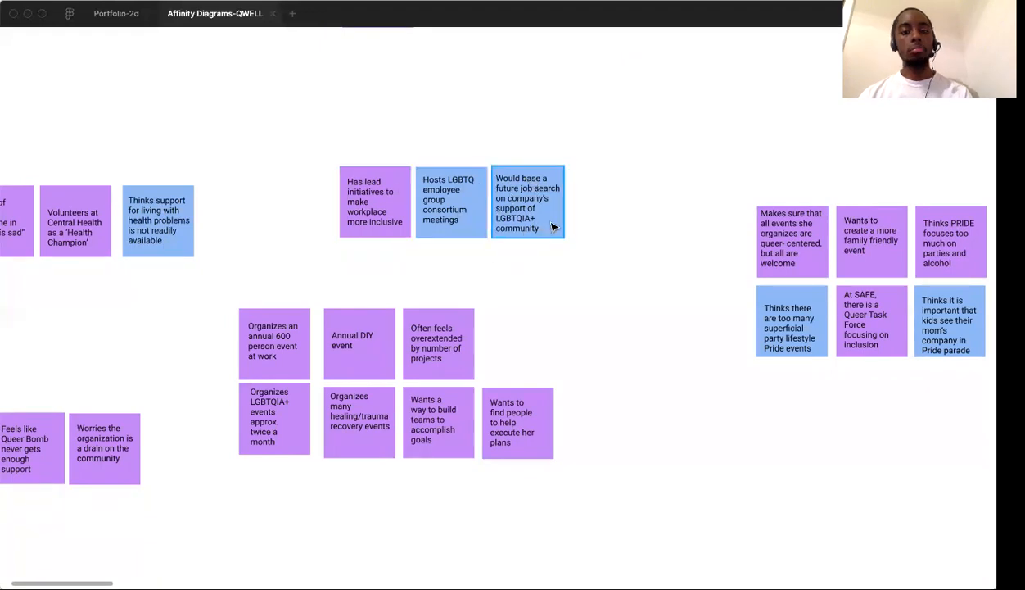
pyautogui.scroll(-3, 531, 259)
pyautogui.hscroll(-4, 530, 259)
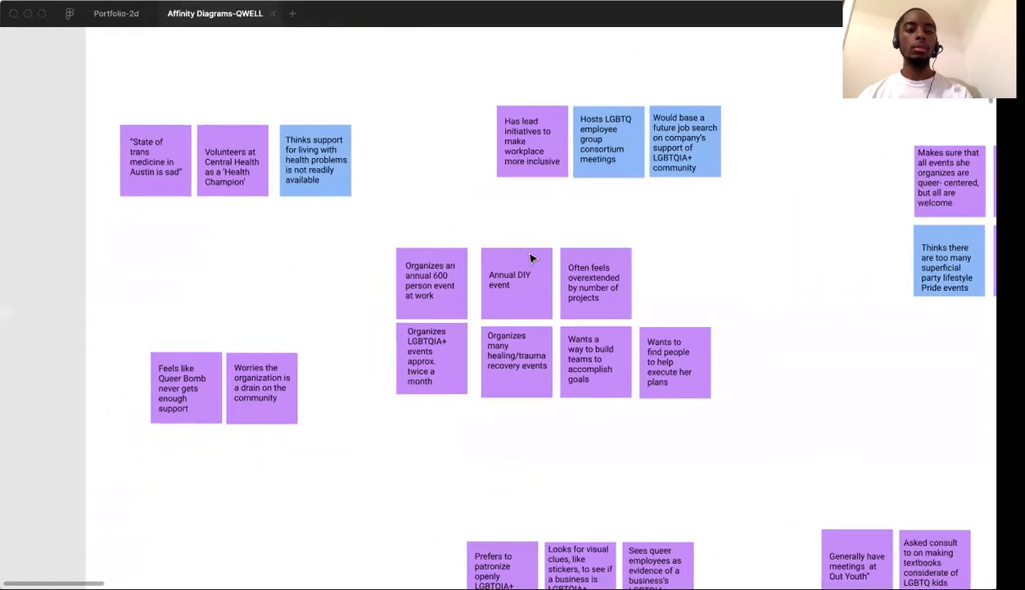
pyautogui.scroll(-3, 325, 328)
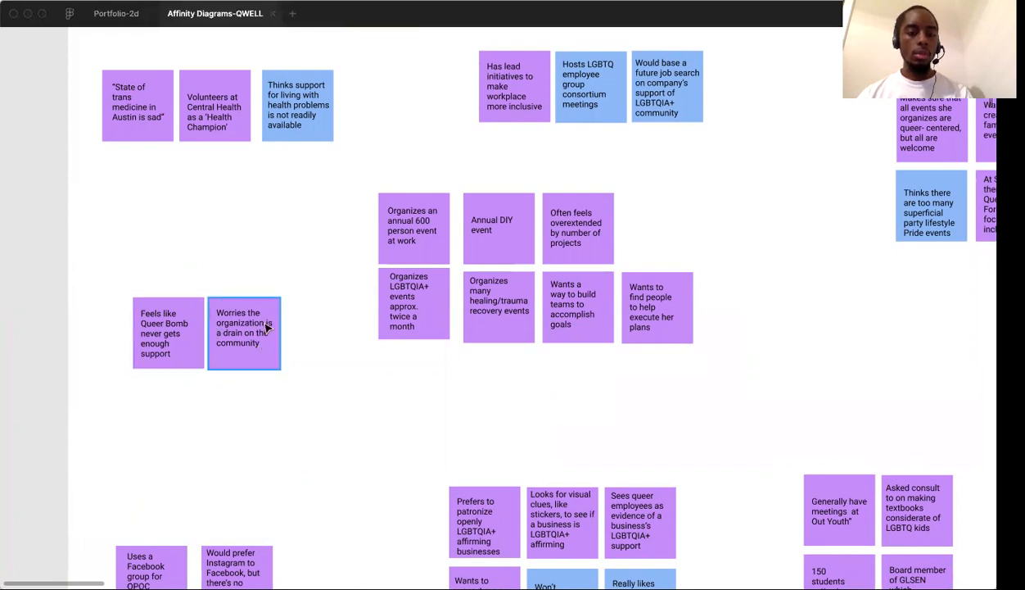
pyautogui.hscroll(3, 311, 347)
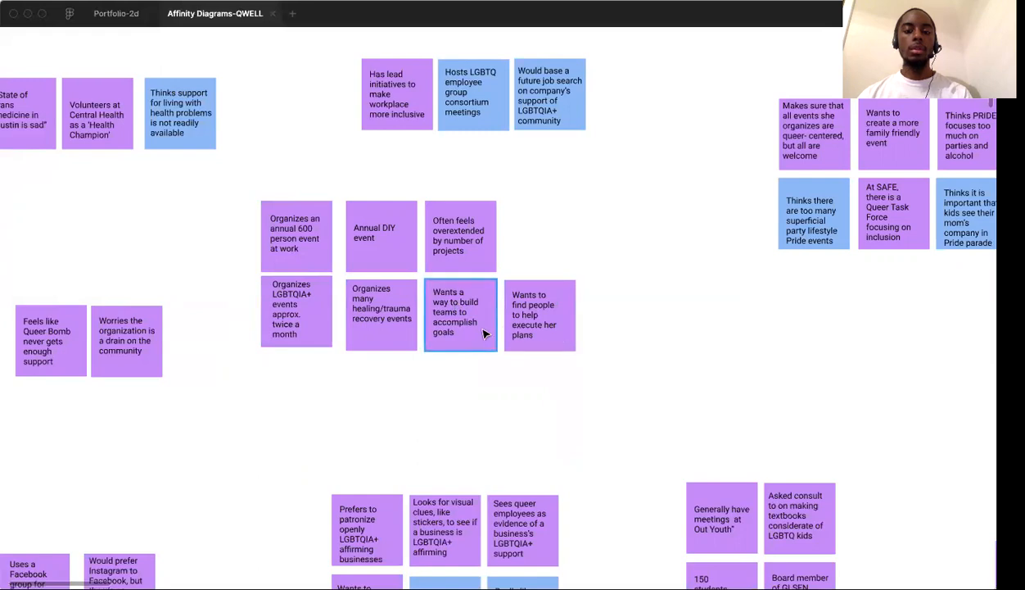
# Move the "Wants to find people to help execute her plans" and "Wants a way to build teams" notes out of the event-organizing cluster into a separate stack
pyautogui.moveTo(560, 313); pyautogui.dragTo(652, 319)
pyautogui.click(573, 285)
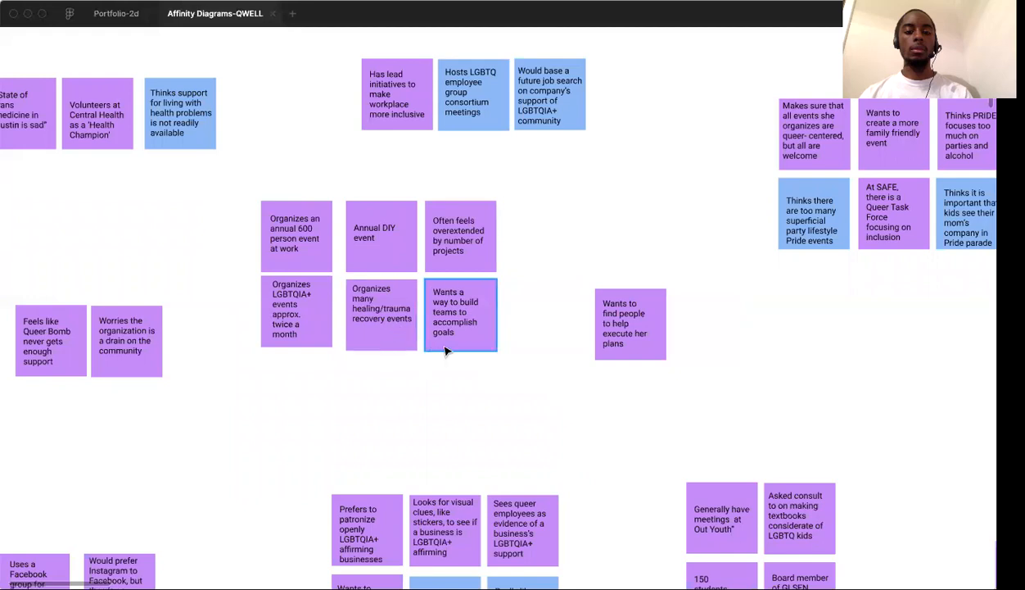
pyautogui.moveTo(460, 326); pyautogui.dragTo(620, 403)
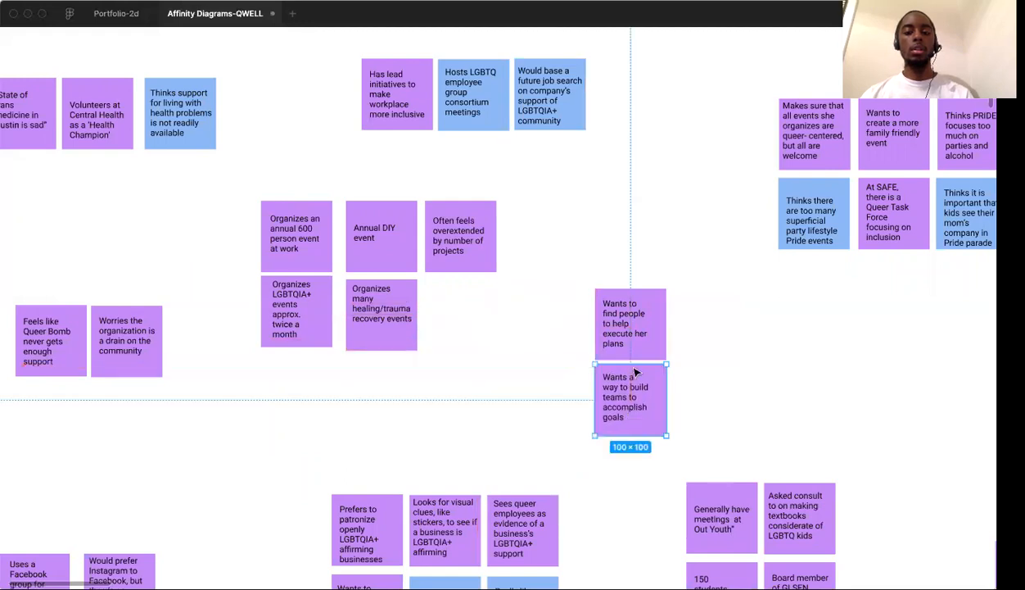
pyautogui.click(532, 352)
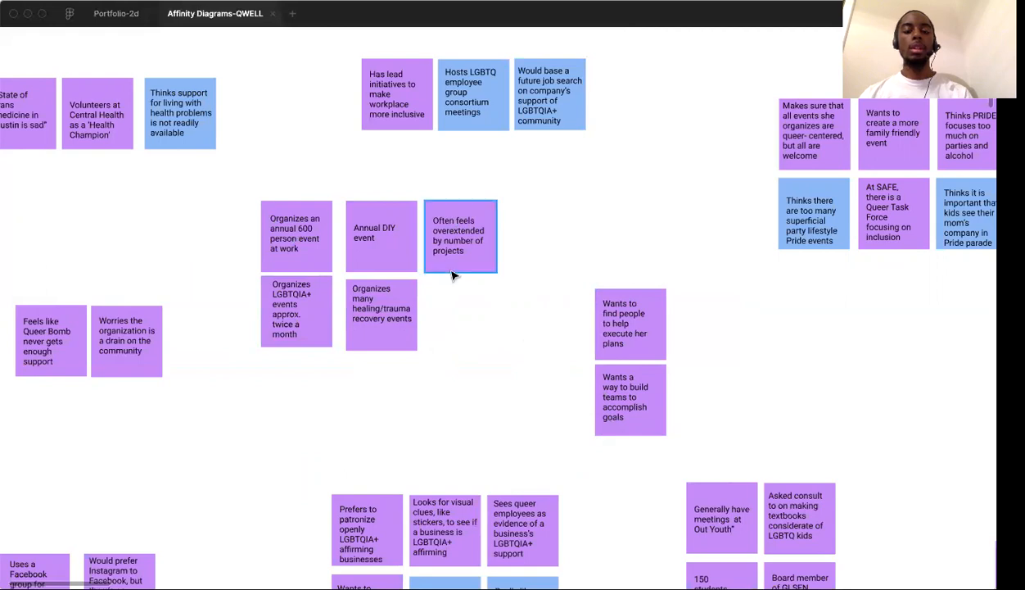
# Review the lower clusters about Facebook use, supporting queer-affirming businesses and LGBTQ youth
pyautogui.scroll(-2, 453, 275)
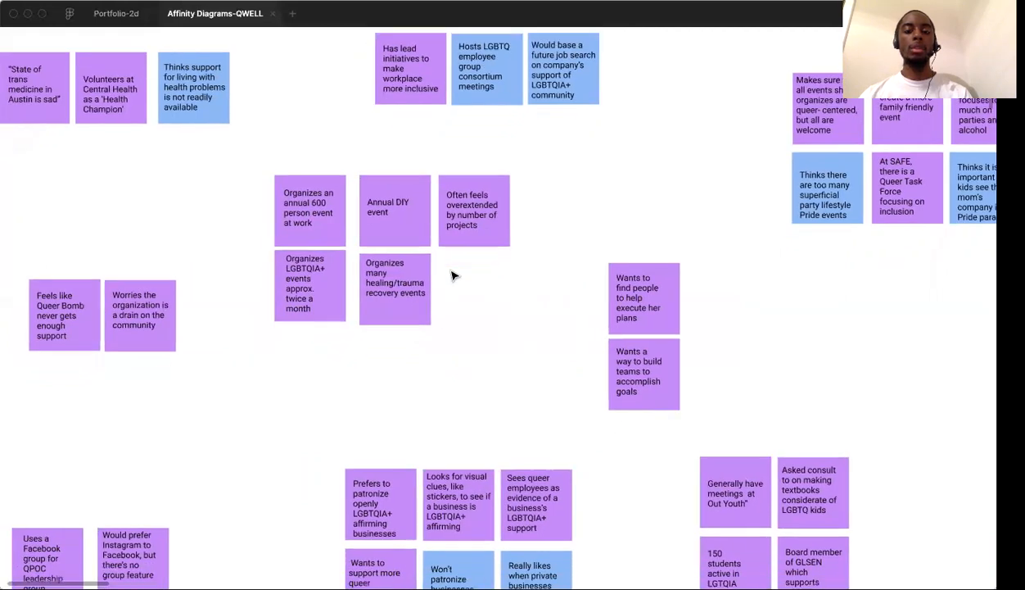
pyautogui.scroll(-6, 453, 275)
pyautogui.hscroll(-3, 453, 275)
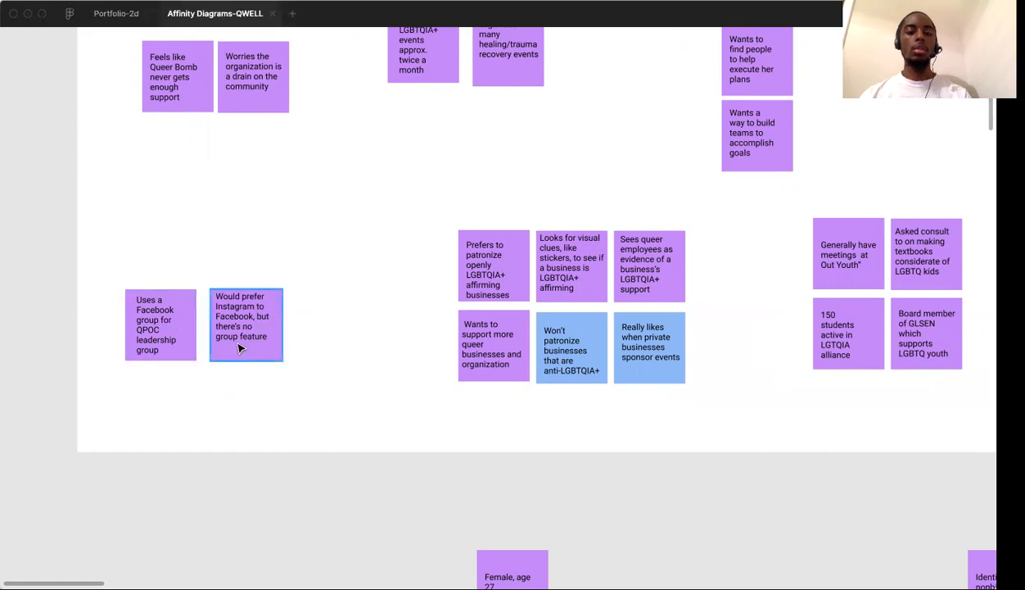
pyautogui.hscroll(4, 328, 275)
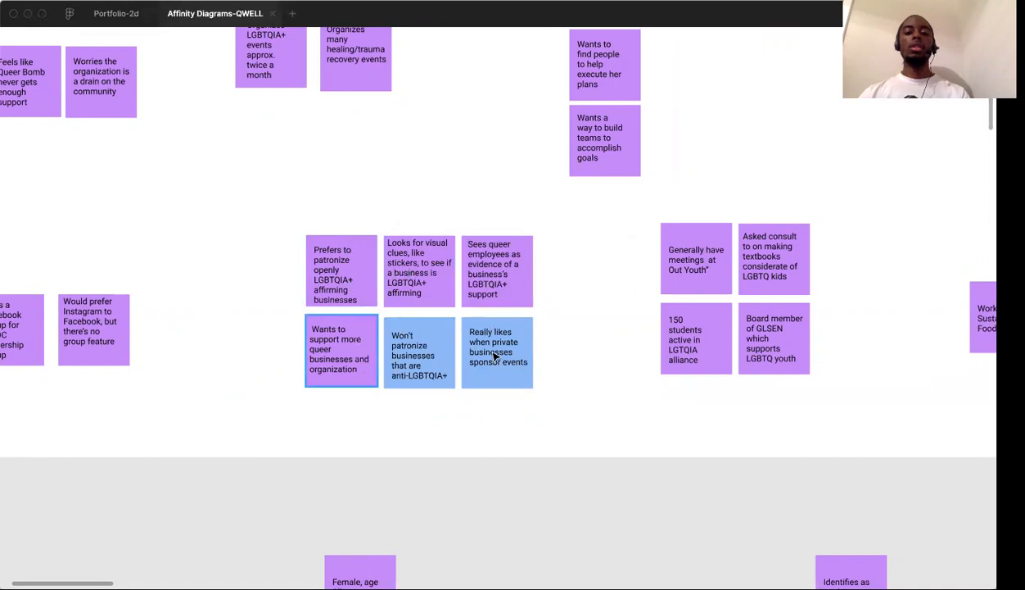
pyautogui.hscroll(1, 494, 333)
pyautogui.scroll(1, 494, 332)
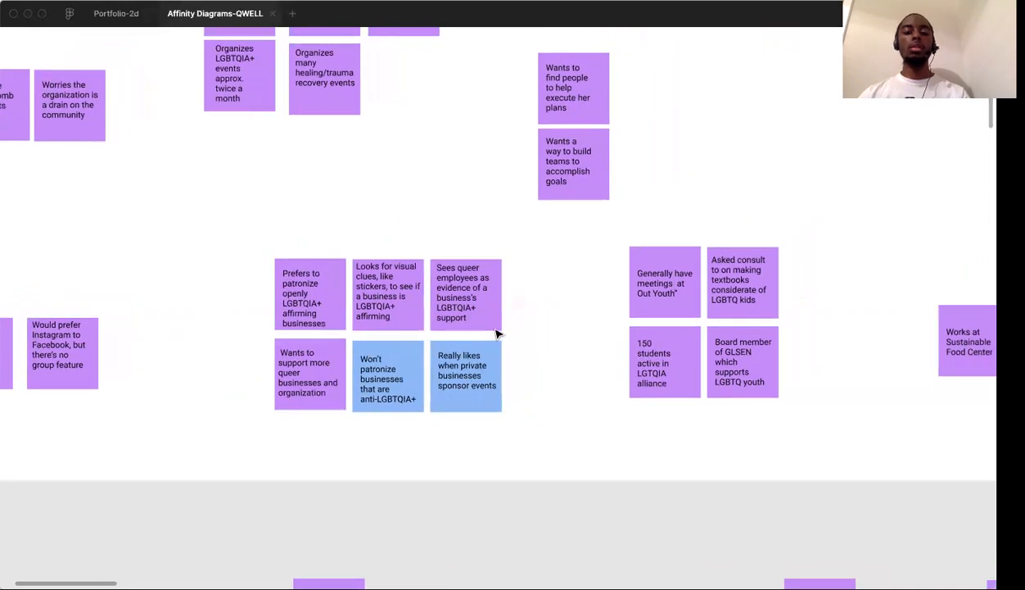
pyautogui.hscroll(4, 496, 333)
pyautogui.scroll(1, 497, 333)
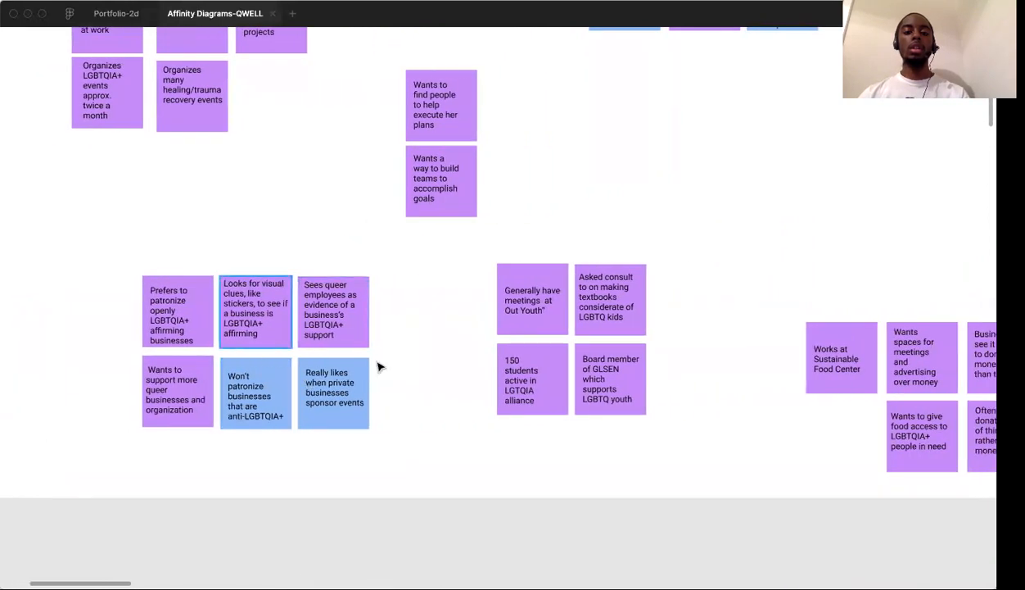
pyautogui.hscroll(5, 405, 358)
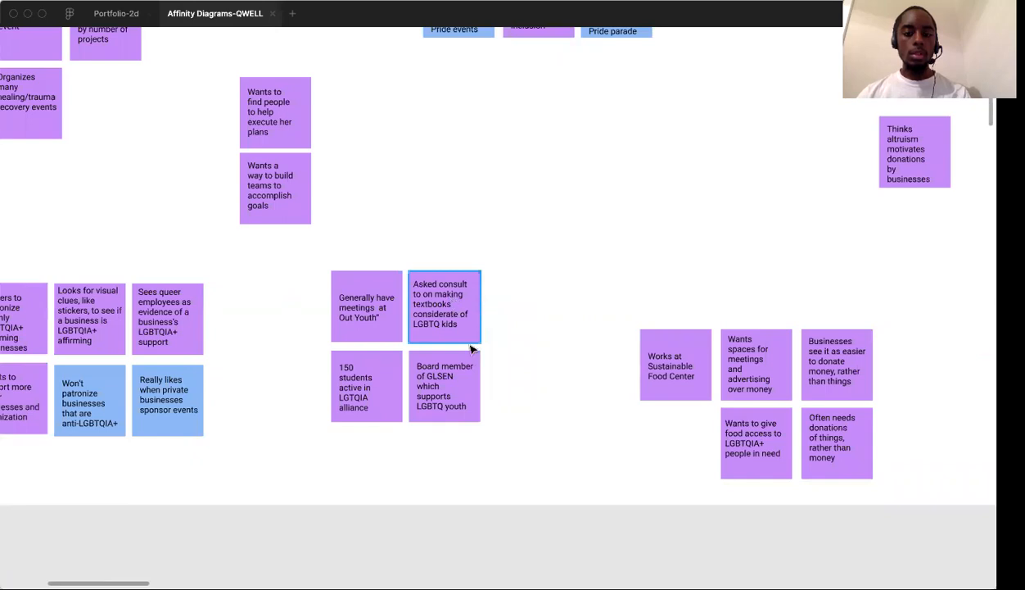
# Correct the acronym in the "150 students active" note to LGBTQIA
pyautogui.click(412, 361)
pyautogui.click(397, 383)
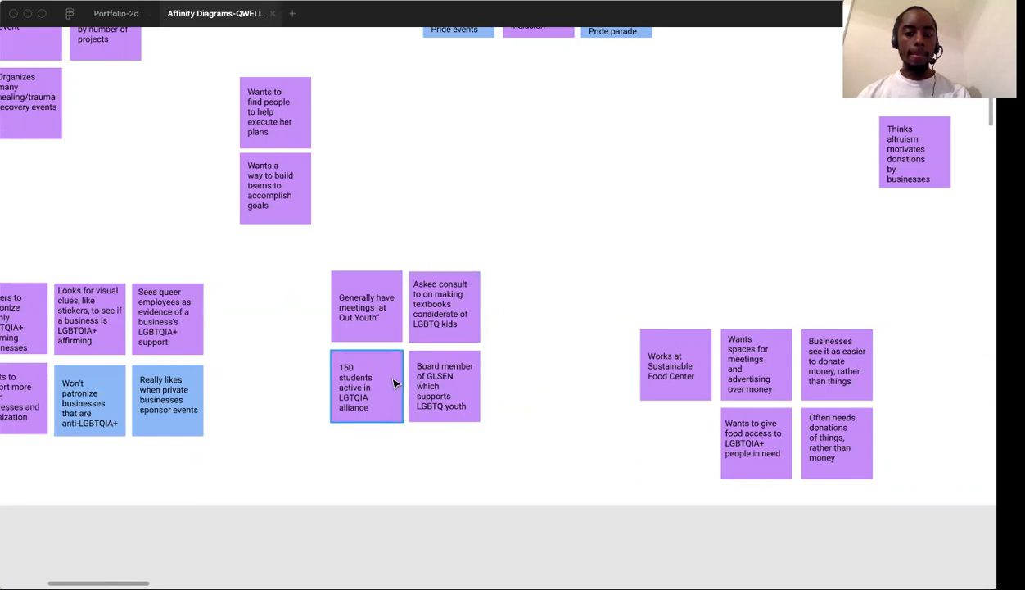
pyautogui.doubleClick(354, 402)
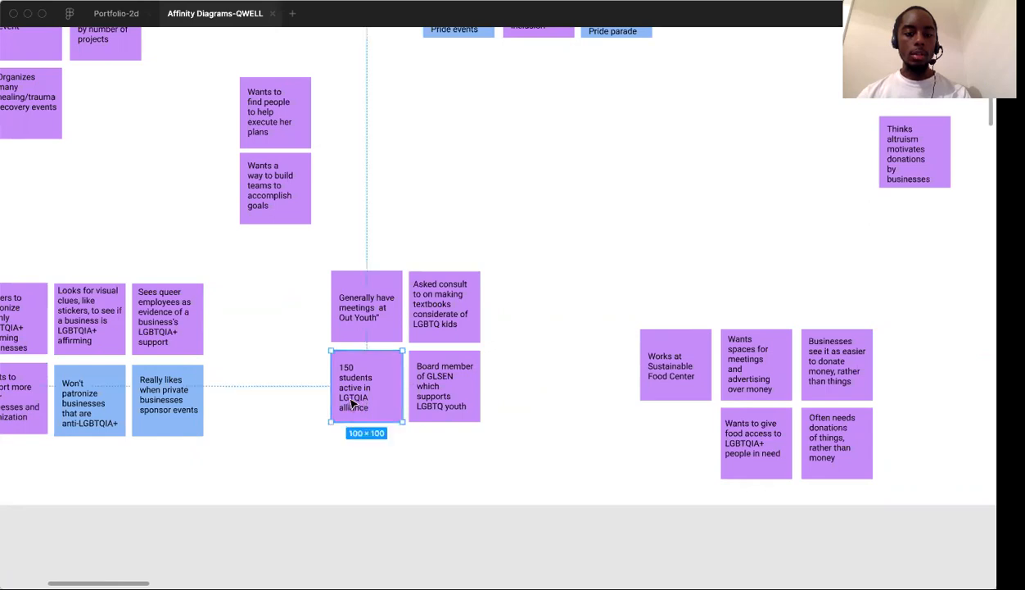
pyautogui.doubleClick(351, 403)
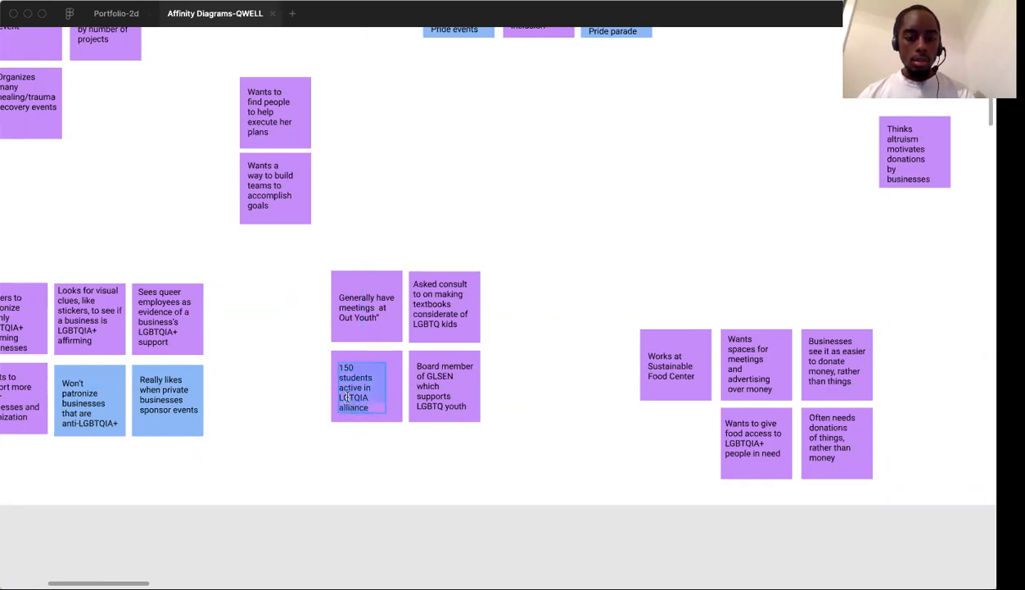
pyautogui.press('Escape')
pyautogui.click(550, 340)
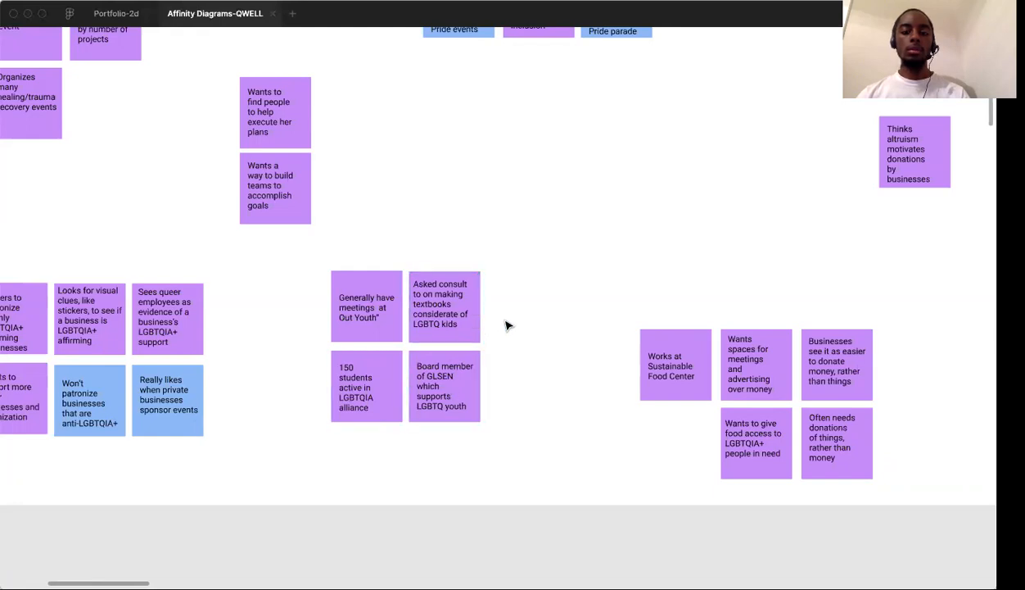
# Pull the "Wants spaces for meetings" and "Often needs donations of things" notes out of the food-center cluster and set them side by side above it
pyautogui.hscroll(10, 507, 325)
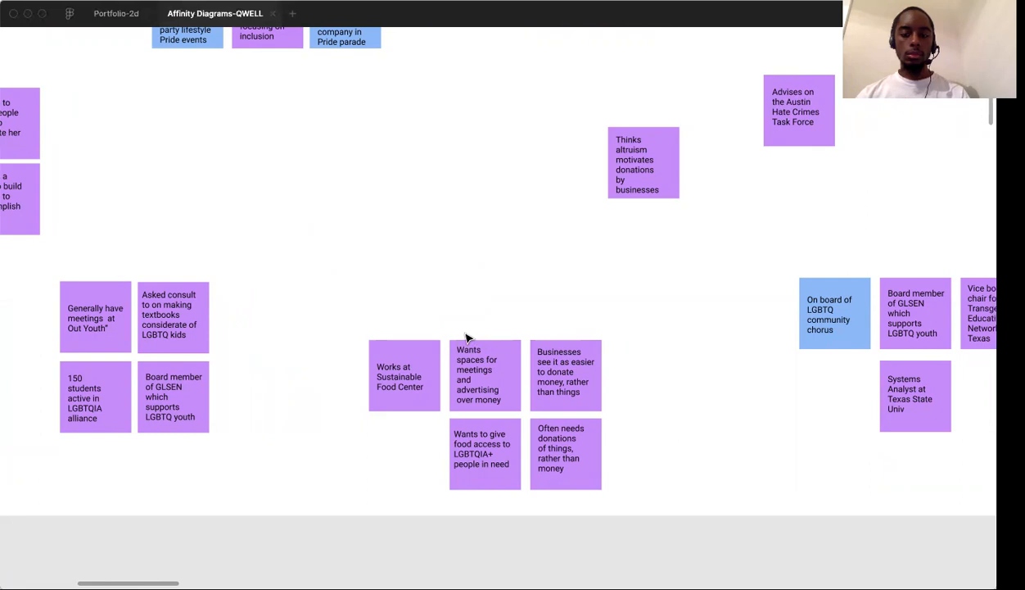
pyautogui.moveTo(472, 351); pyautogui.dragTo(333, 219)
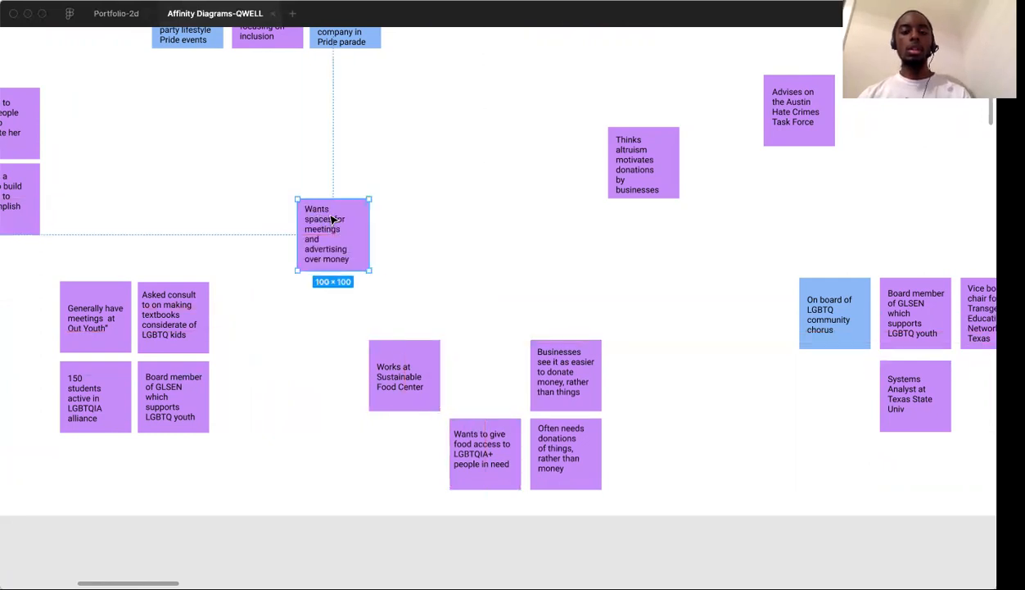
pyautogui.click(465, 300)
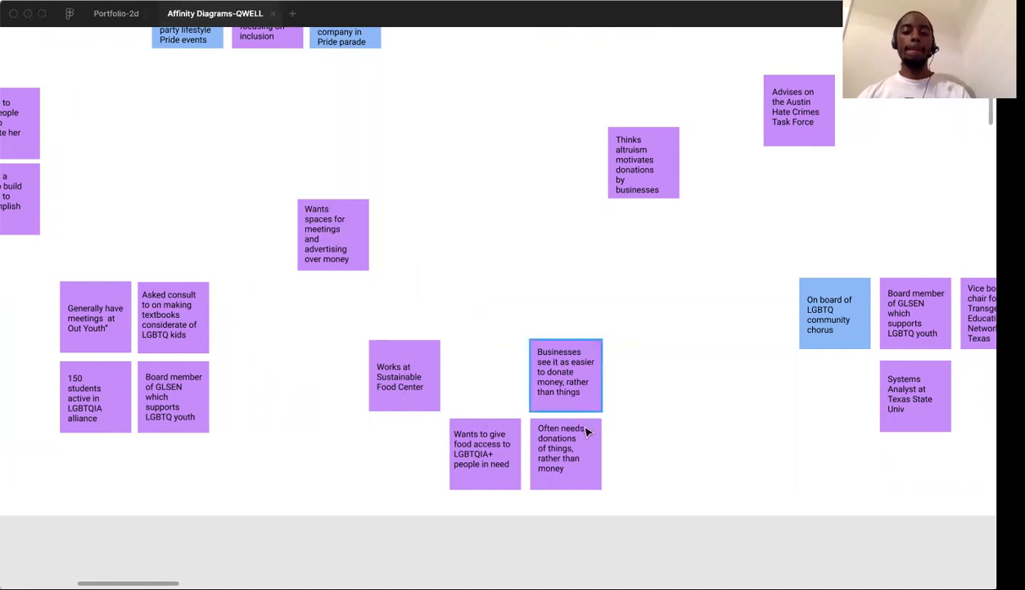
pyautogui.moveTo(574, 455); pyautogui.dragTo(424, 236)
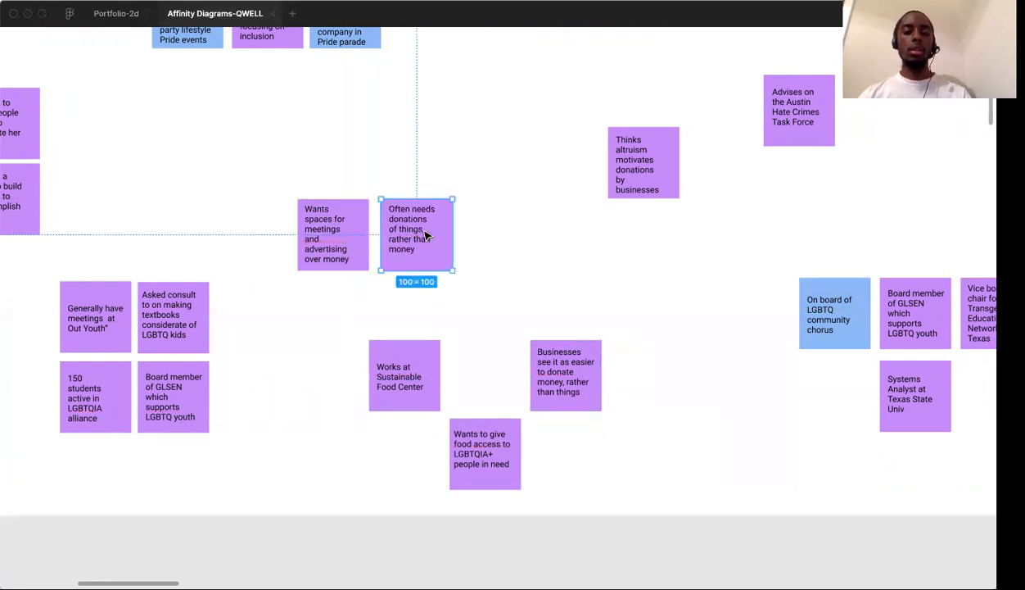
pyautogui.click(528, 336)
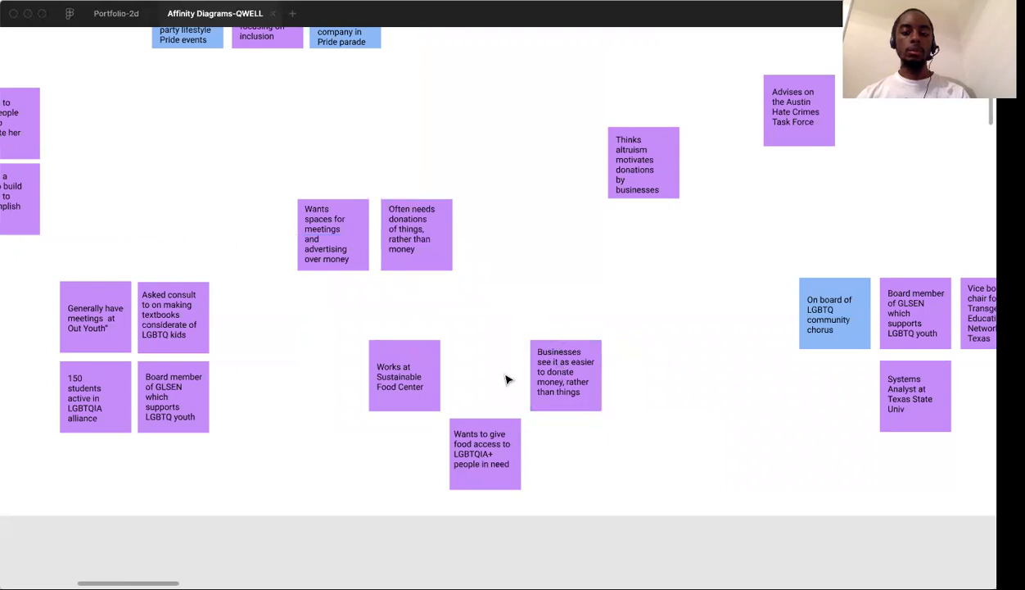
# Arrange the Sustainable Food Center, food access, "Often needs donations" and "Businesses see it as easier" notes into a two-by-two block
pyautogui.click(493, 440)
pyautogui.moveTo(492, 440); pyautogui.dragTo(495, 361)
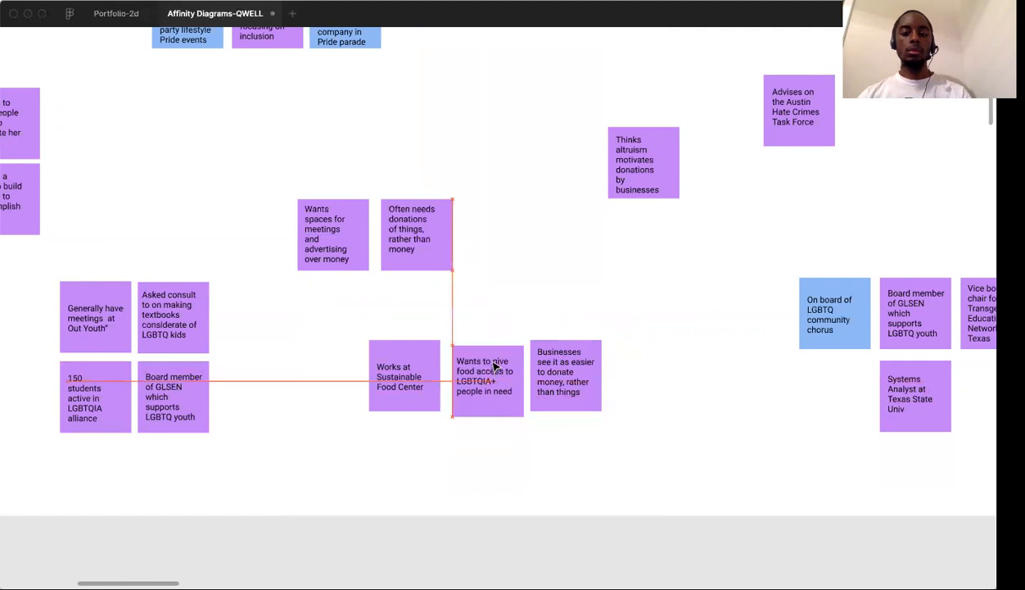
pyautogui.moveTo(418, 267); pyautogui.dragTo(541, 310)
pyautogui.click(404, 325)
pyautogui.moveTo(393, 375); pyautogui.dragTo(404, 331)
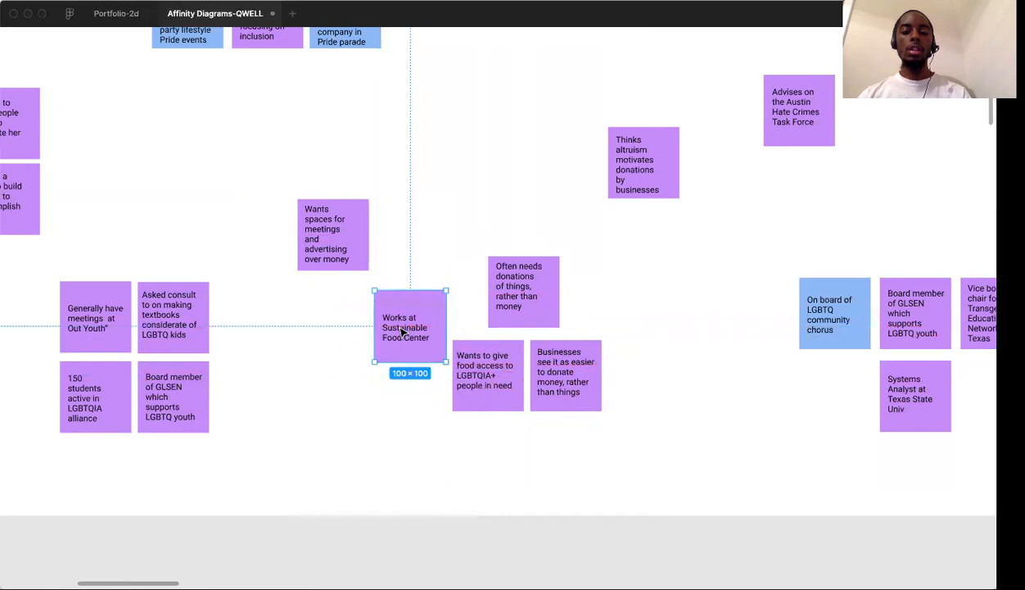
pyautogui.rightClick(528, 302)
pyautogui.click(498, 267)
pyautogui.click(481, 213)
pyautogui.moveTo(526, 267); pyautogui.dragTo(572, 295)
pyautogui.click(356, 213)
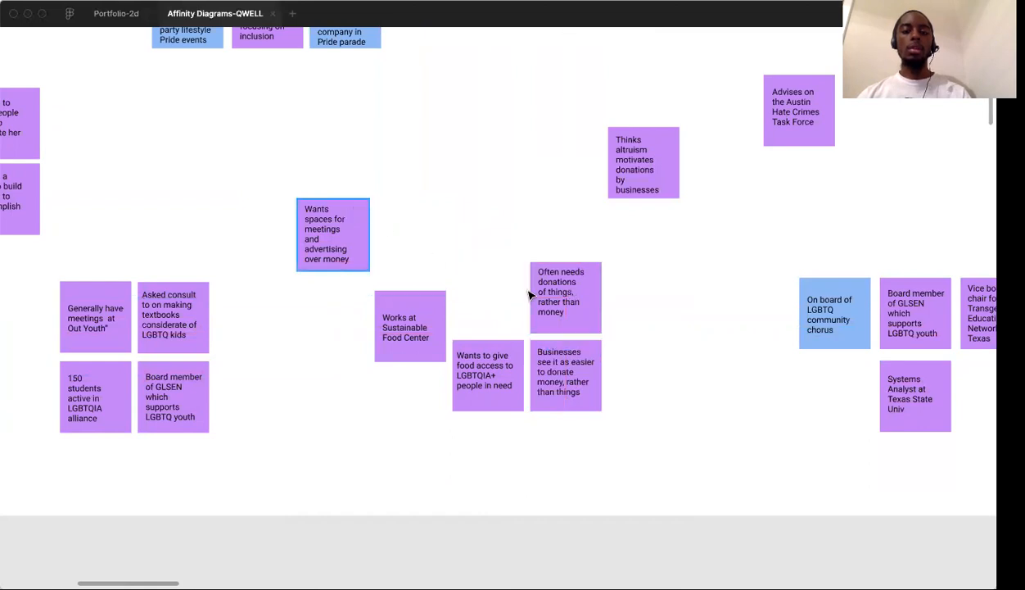
pyautogui.moveTo(403, 297); pyautogui.dragTo(495, 275)
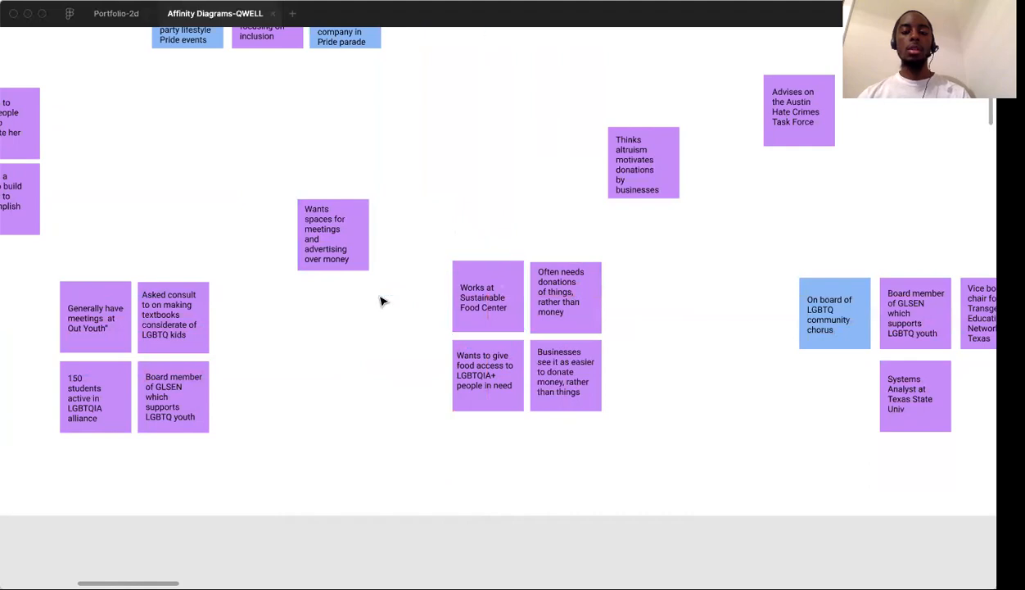
# Move the "Wants spaces for meetings" note beside the food-center block and cut all five notes
pyautogui.scroll(-5, 381, 301)
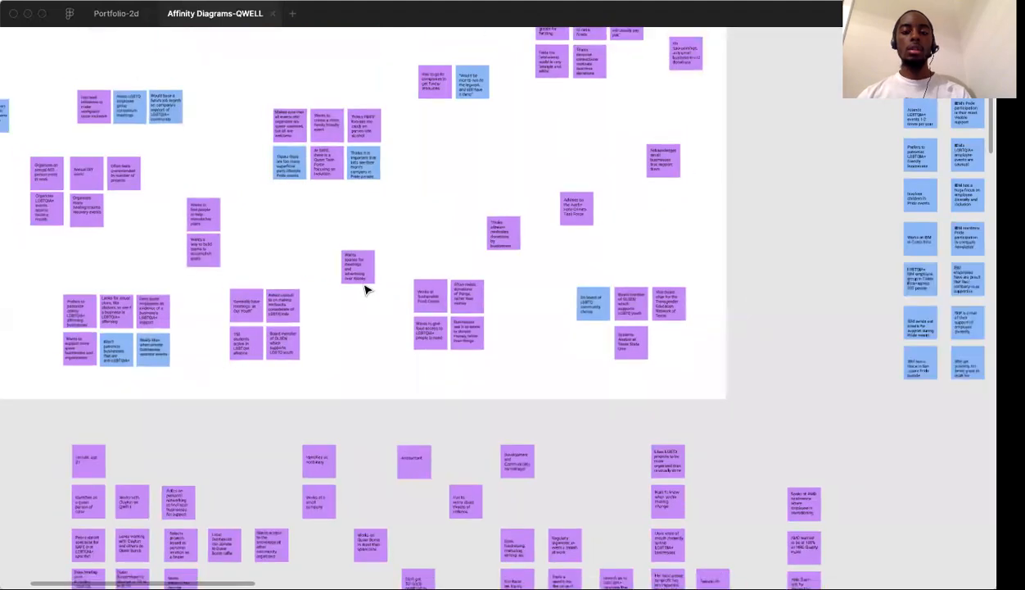
pyautogui.moveTo(360, 272); pyautogui.dragTo(385, 320)
pyautogui.moveTo(336, 254); pyautogui.dragTo(505, 365)
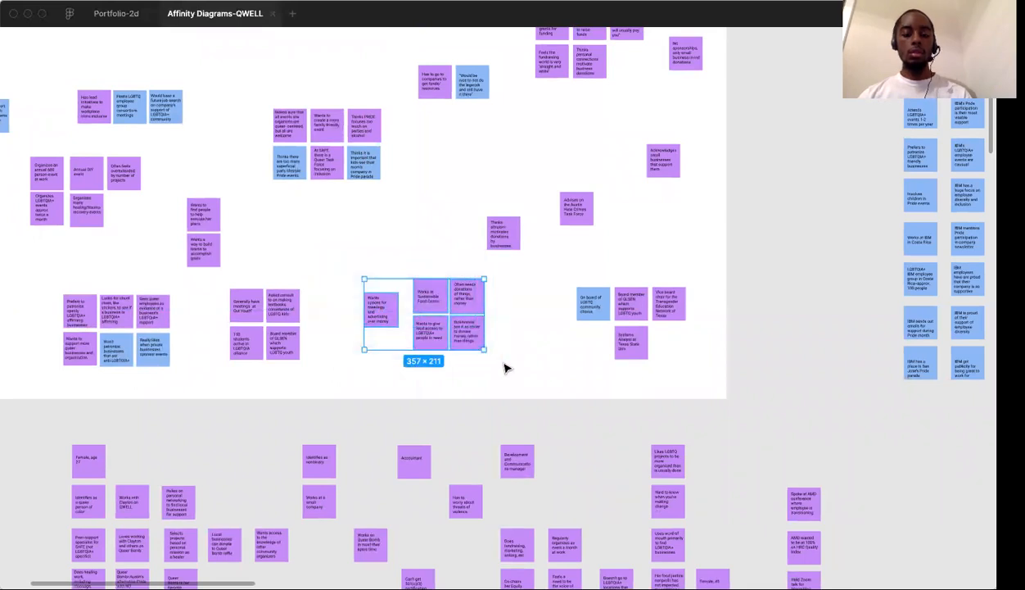
pyautogui.press('Delete')
# Paste the five cut notes just below the venue-spaces cluster near the diagram's heading
pyautogui.hscroll(-5, 505, 367)
pyautogui.scroll(3, 505, 367)
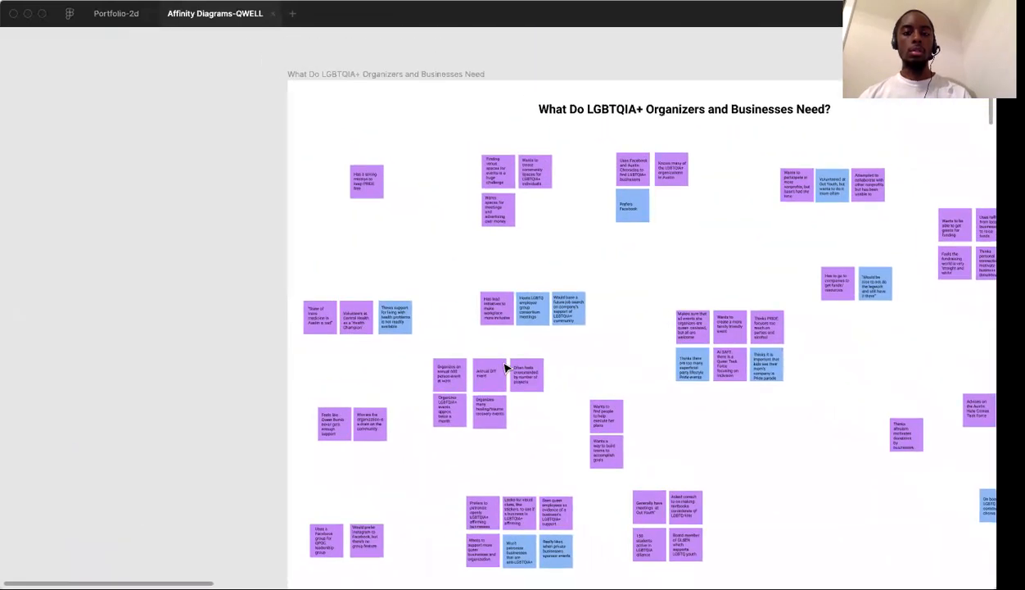
pyautogui.scroll(5, 488, 245)
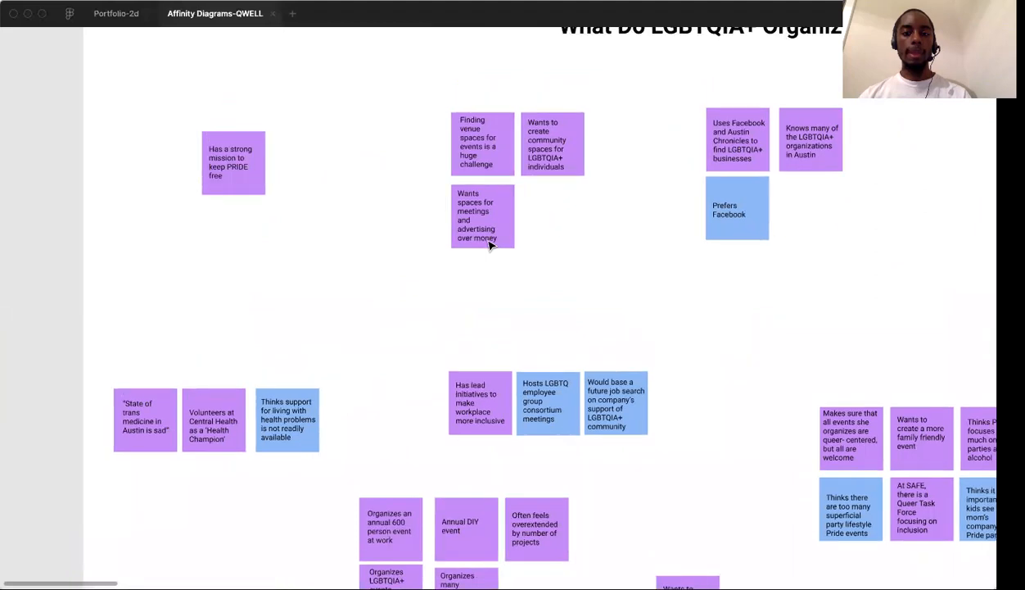
pyautogui.hotkey('ctrl', 'v')
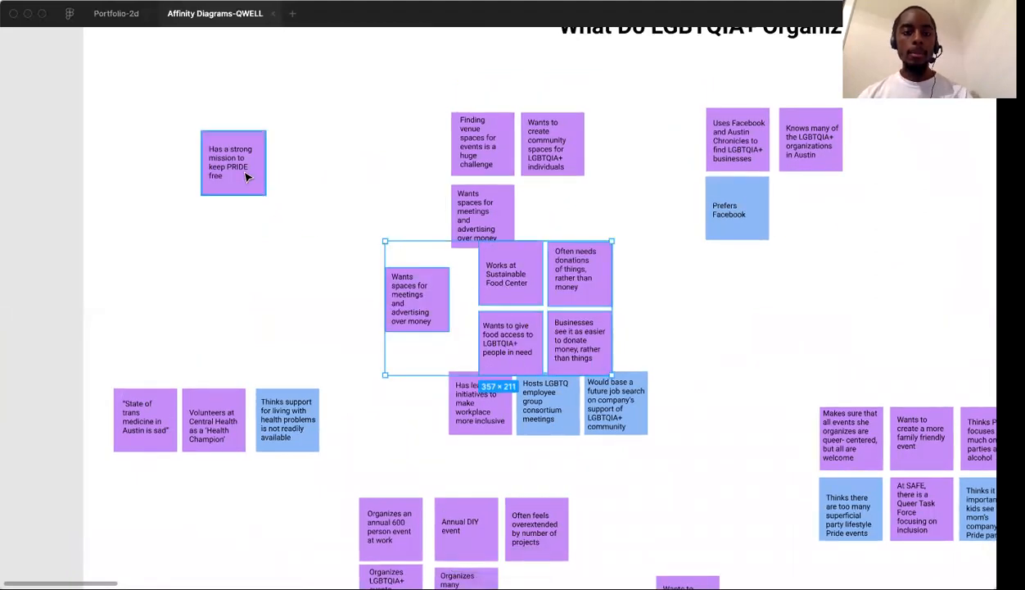
# Shift the pasted group clear of the other clusters and add its "Wants spaces for meetings" note to the venue-spaces cluster
pyautogui.moveTo(498, 277); pyautogui.dragTo(305, 267)
pyautogui.moveTo(223, 276); pyautogui.dragTo(562, 207)
pyautogui.click(506, 299)
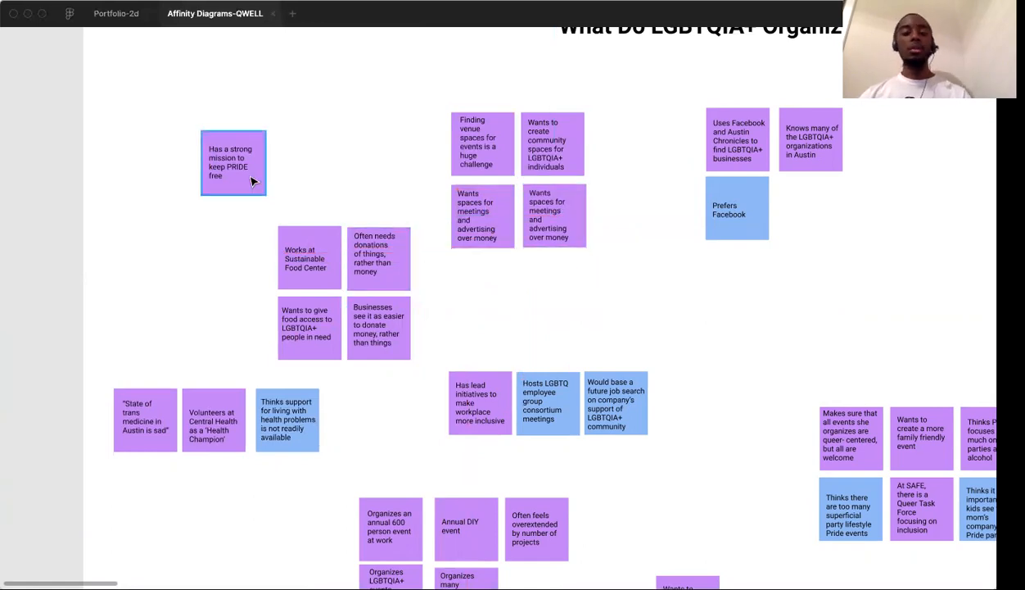
# Move the "Has a strong mission to keep PRIDE free" note below the trans medicine and health cluster
pyautogui.moveTo(251, 179); pyautogui.dragTo(167, 579)
pyautogui.click(289, 521)
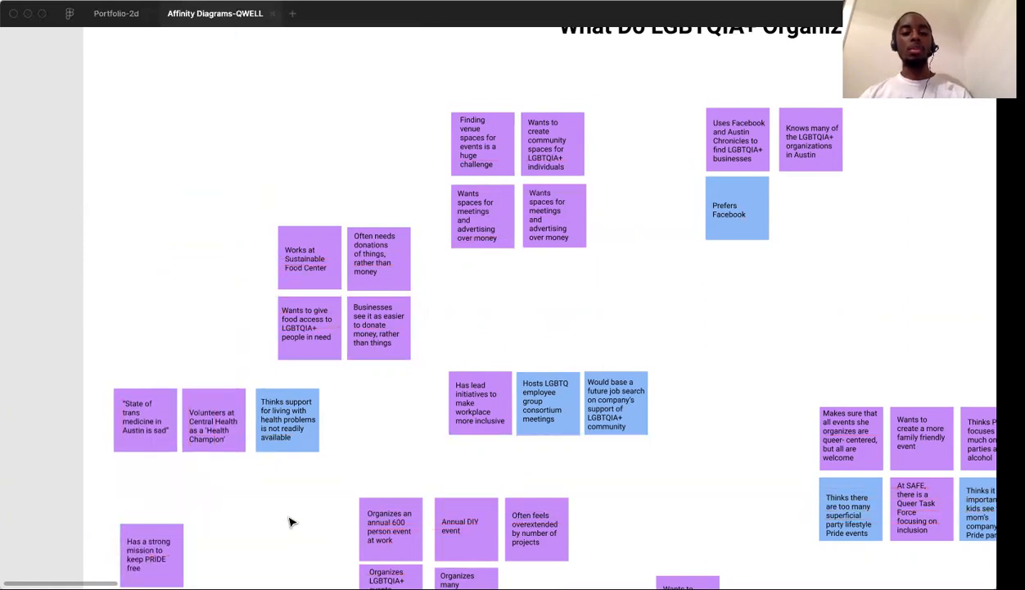
# Move the four-note food-center block up beside the venue-spaces cluster, leaving a clear gap between the two groups
pyautogui.moveTo(336, 259); pyautogui.dragTo(425, 372)
pyautogui.moveTo(392, 326); pyautogui.dragTo(297, 218)
pyautogui.click(403, 335)
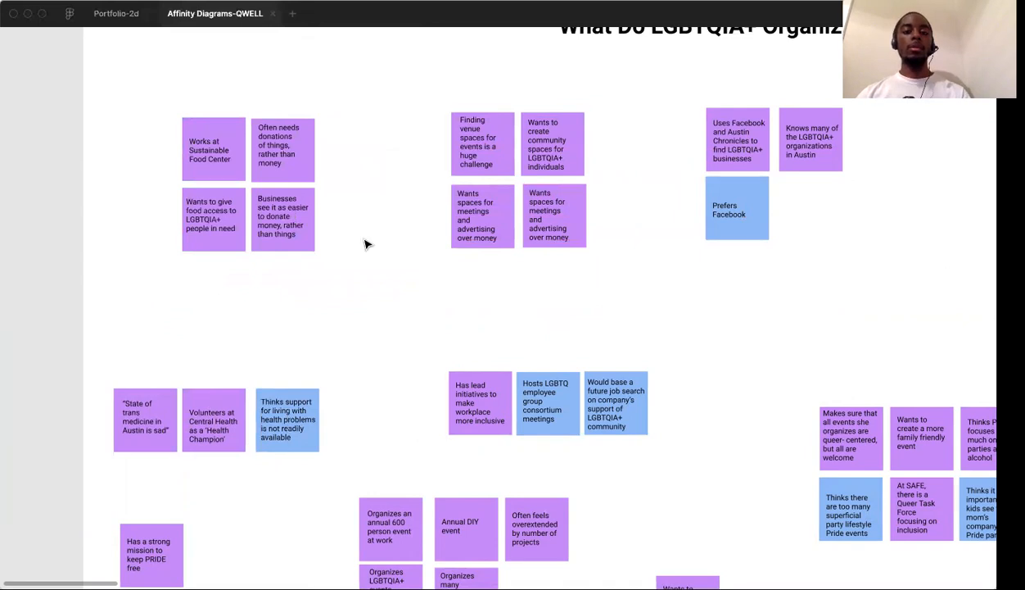
# Examine the raw interview data for LGBTQIA+ organizers and business allies alongside the needs diagram
pyautogui.scroll(-5, 462, 356)
pyautogui.scroll(-5, 463, 357)
pyautogui.scroll(-10, 461, 358)
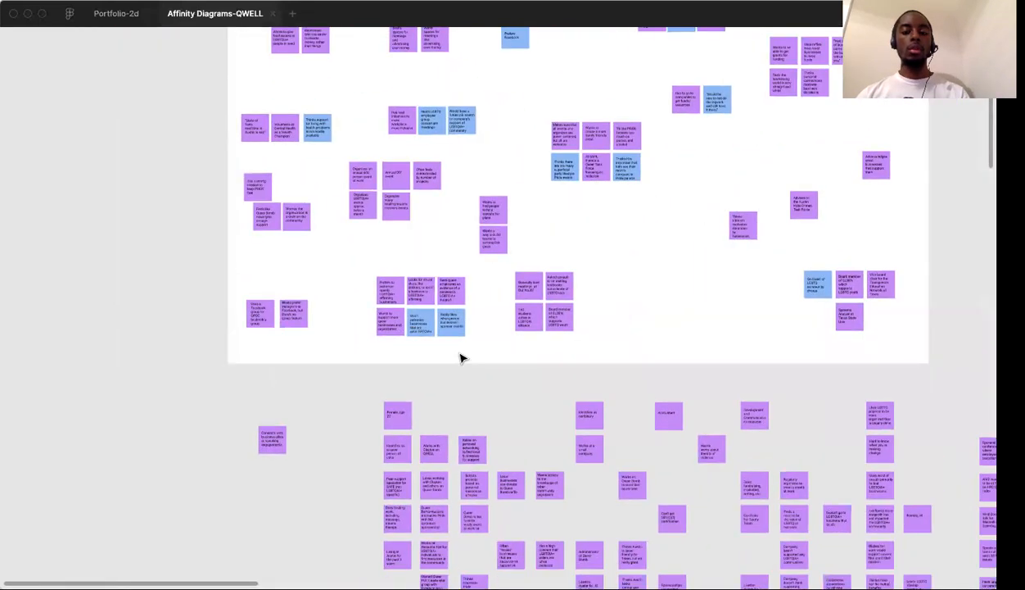
pyautogui.hscroll(10, 461, 358)
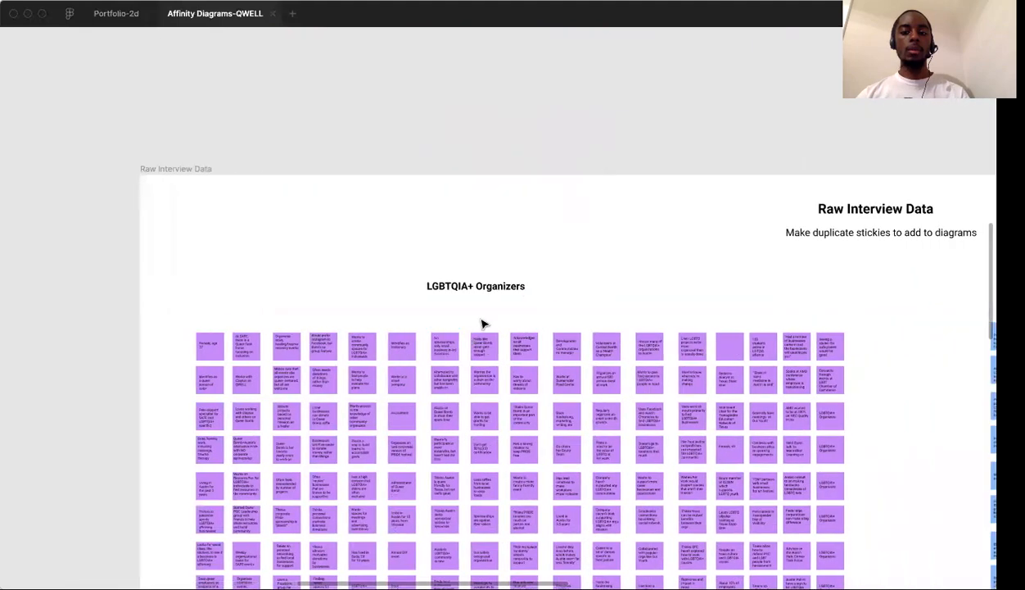
pyautogui.hscroll(3, 643, 283)
pyautogui.hscroll(15, 502, 301)
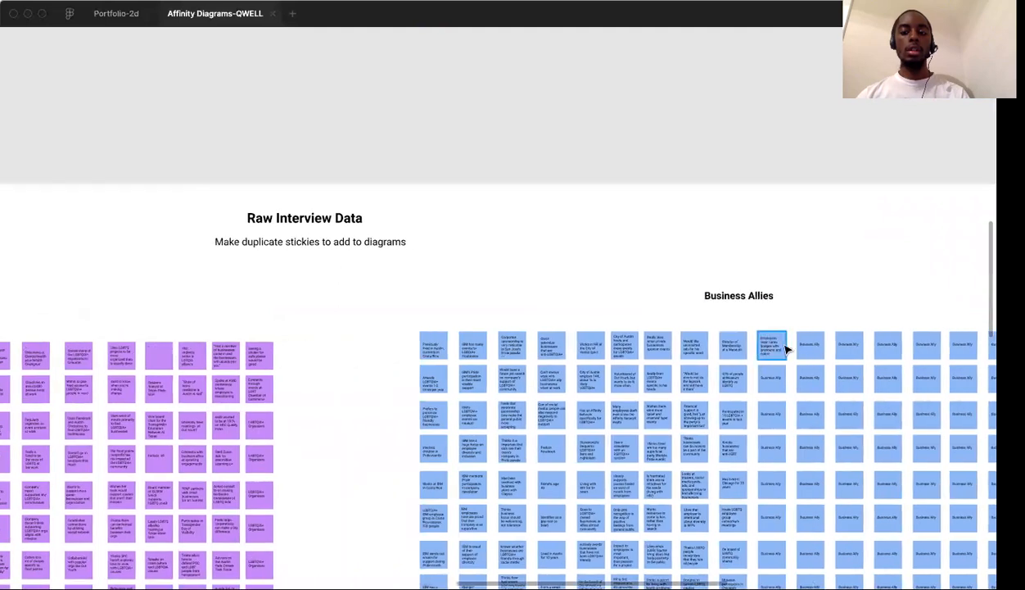
pyautogui.scroll(-3, 768, 343)
pyautogui.hscroll(3, 768, 342)
pyautogui.scroll(-8, 769, 342)
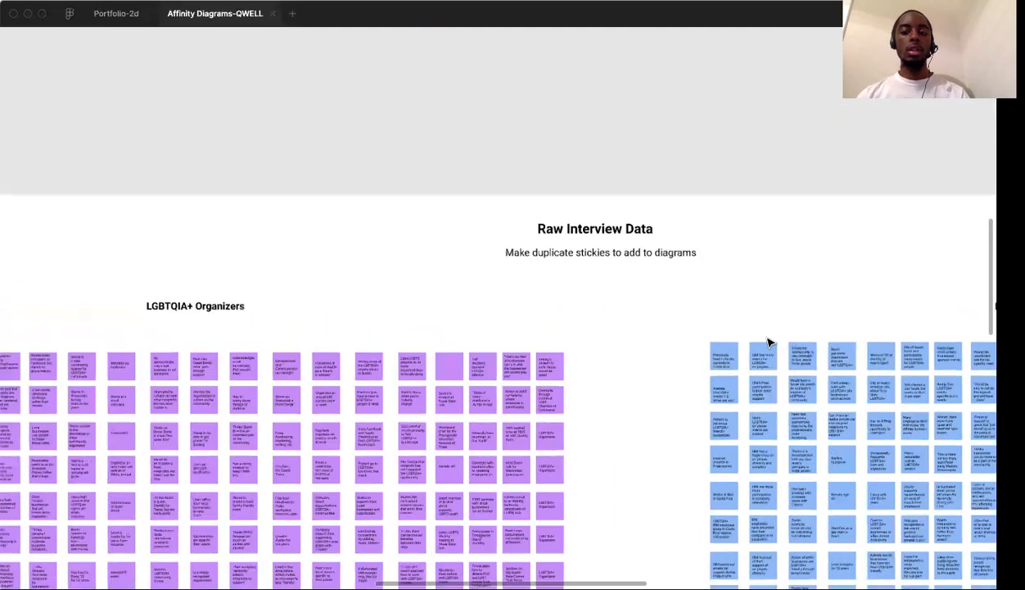
pyautogui.scroll(10, 769, 343)
pyautogui.hscroll(-12, 768, 343)
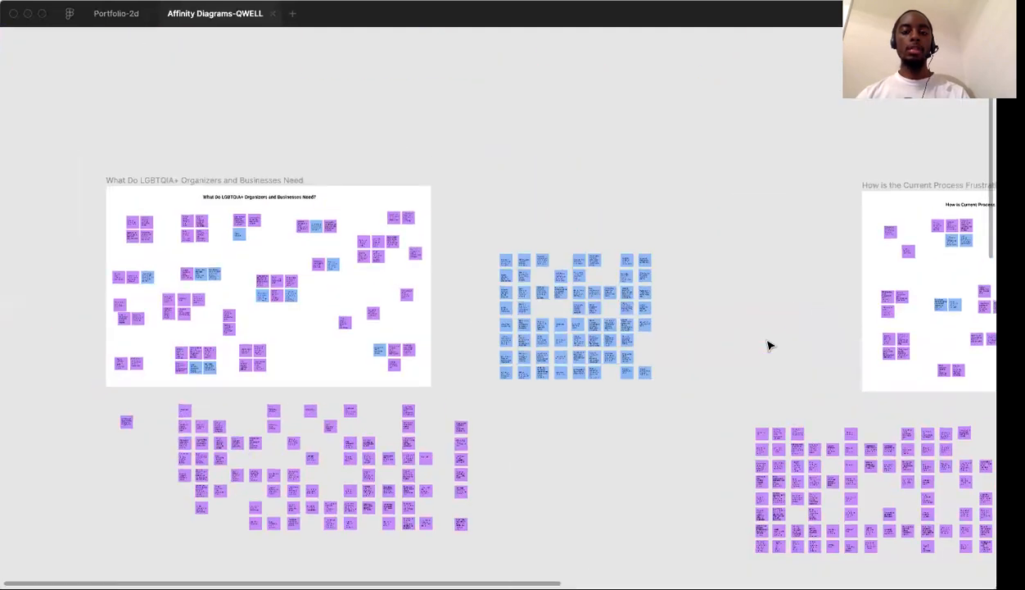
# Review the clusters across the needs diagram, comparing the food, venue, health and workplace-inclusion notes
pyautogui.scroll(10, 572, 328)
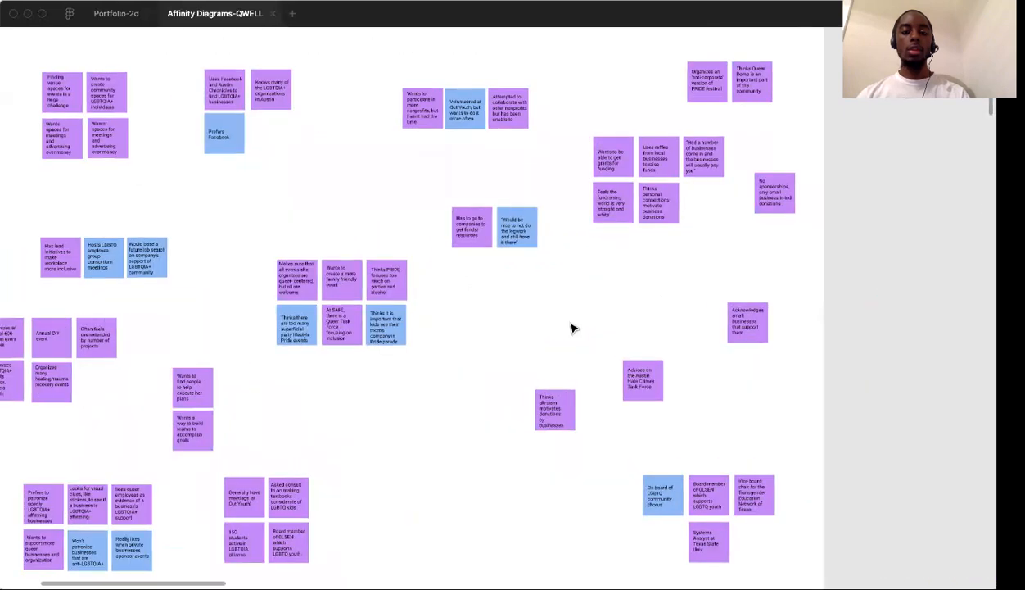
pyautogui.hscroll(-10, 572, 328)
pyautogui.hscroll(4, 572, 327)
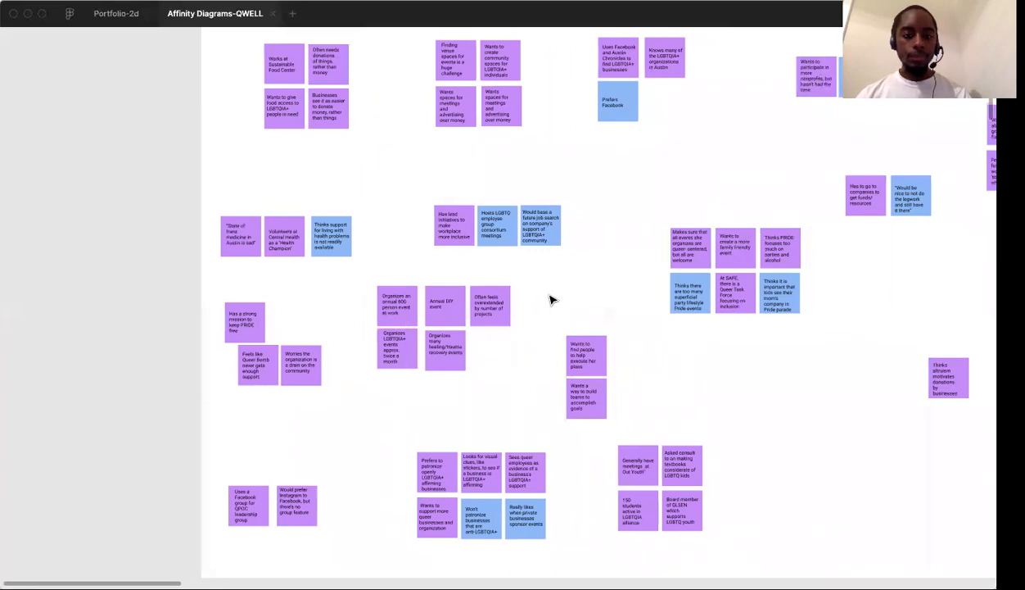
pyautogui.scroll(5, 415, 262)
pyautogui.scroll(3, 414, 263)
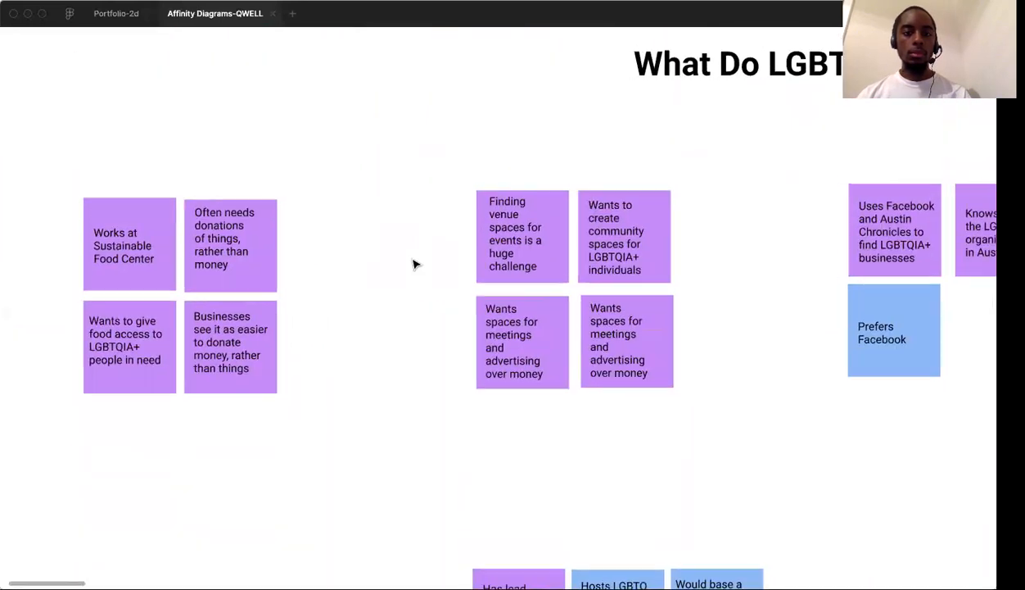
pyautogui.hscroll(-3, 414, 263)
pyautogui.scroll(-5, 414, 263)
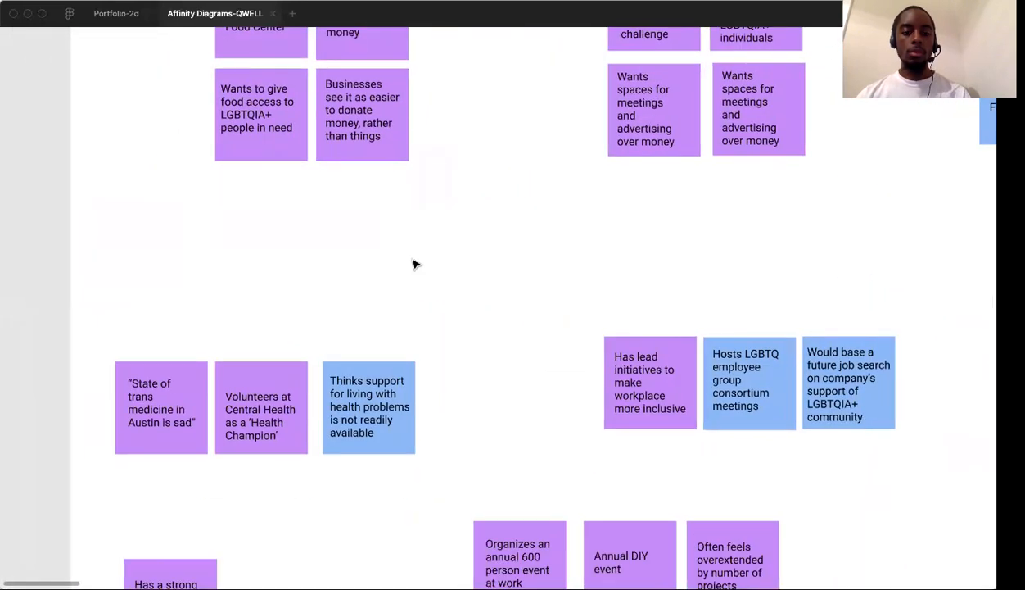
pyautogui.scroll(3, 414, 263)
pyautogui.scroll(-6, 415, 263)
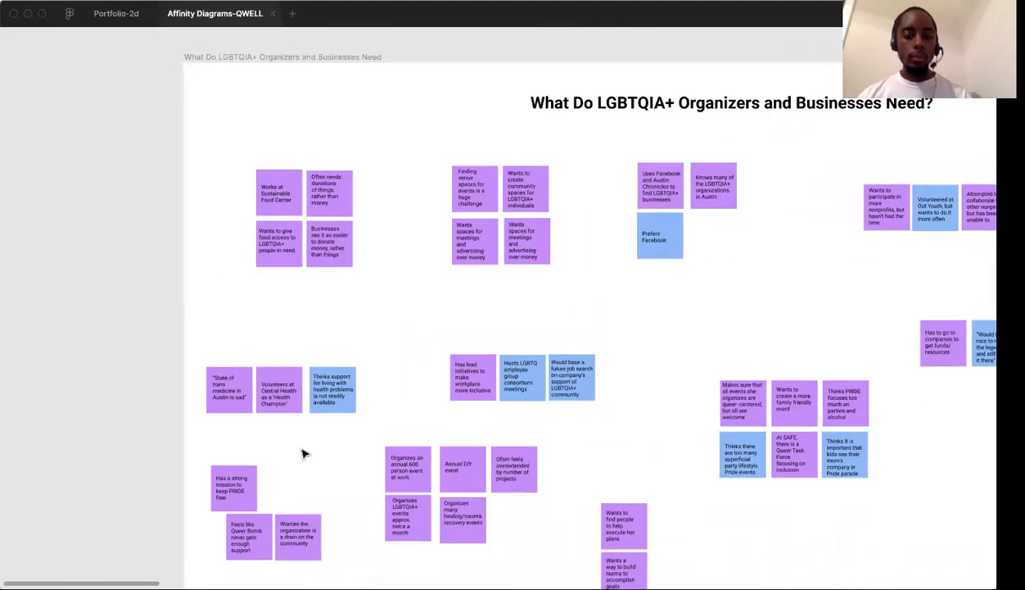
pyautogui.hscroll(1, 293, 459)
pyautogui.scroll(3, 311, 441)
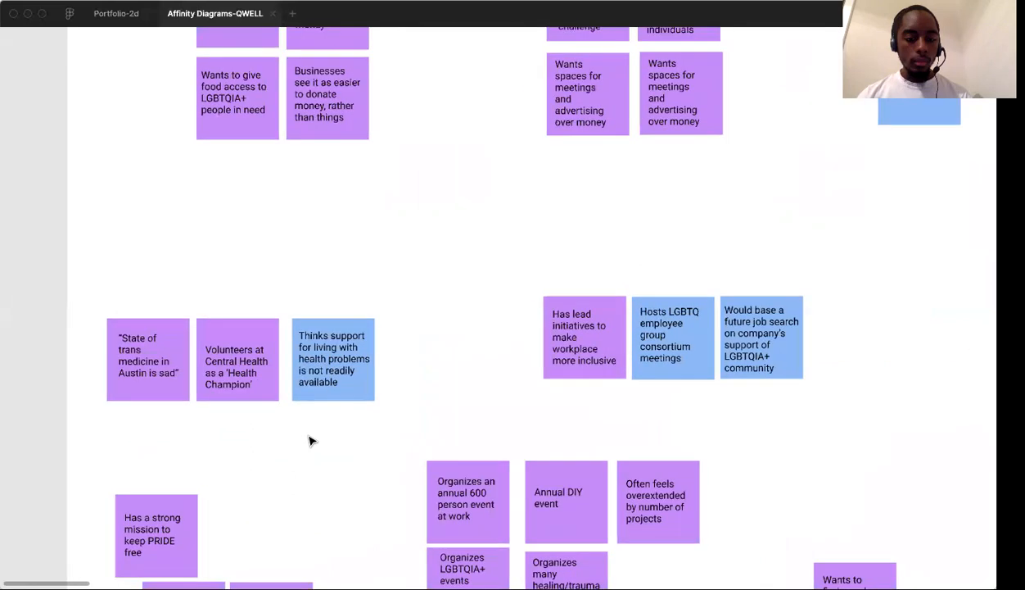
# Move the "Has a strong mission to keep PRIDE free" note into the empty space between the food-center and workplace-inclusion clusters
pyautogui.scroll(-2, 311, 441)
pyautogui.scroll(-3, 311, 441)
pyautogui.scroll(2, 311, 441)
pyautogui.click(244, 442)
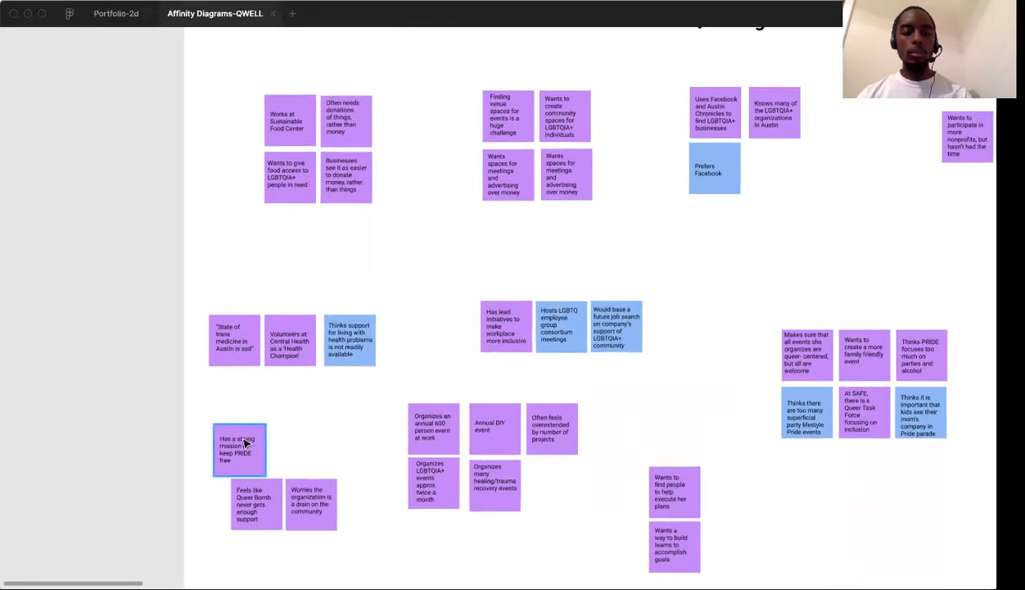
pyautogui.rightClick(245, 443)
pyautogui.click(366, 295)
pyautogui.click(173, 423)
pyautogui.moveTo(220, 446); pyautogui.dragTo(425, 262)
pyautogui.click(536, 267)
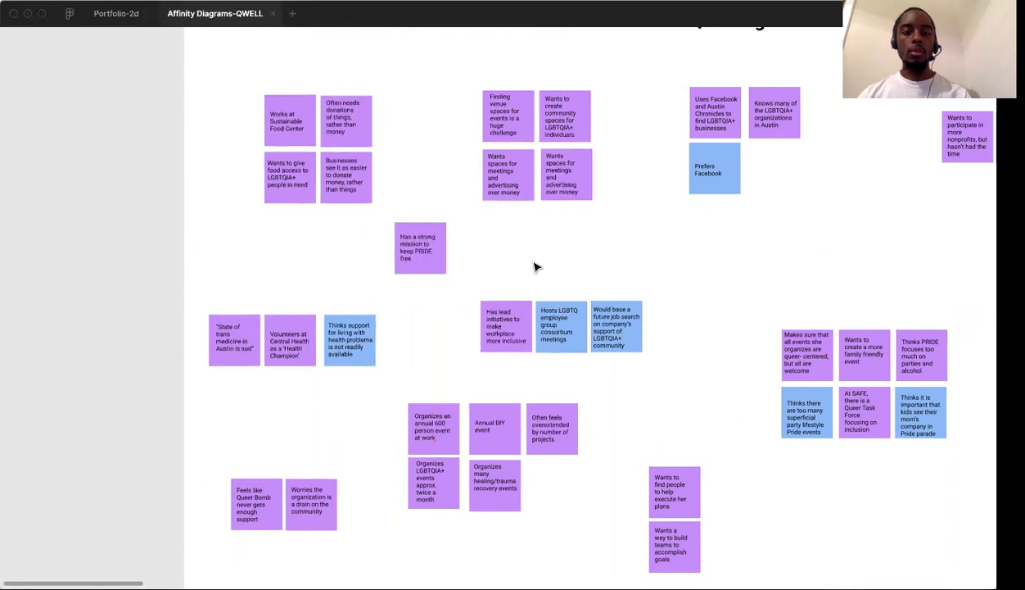
# Read the notes in the Facebook and nonprofit-participation clusters below the diagram's heading
pyautogui.scroll(5, 536, 267)
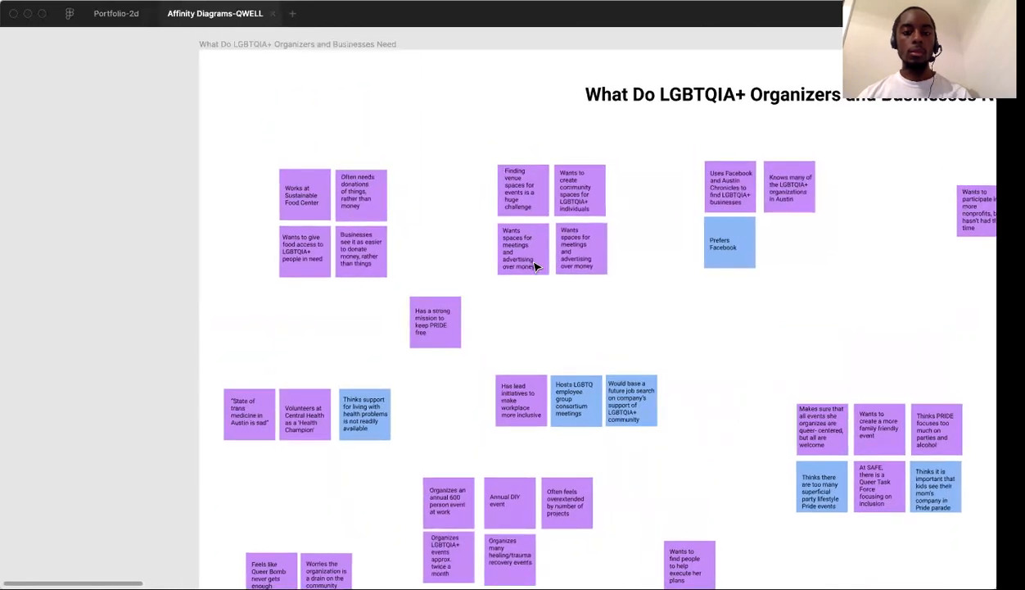
pyautogui.hscroll(5, 536, 267)
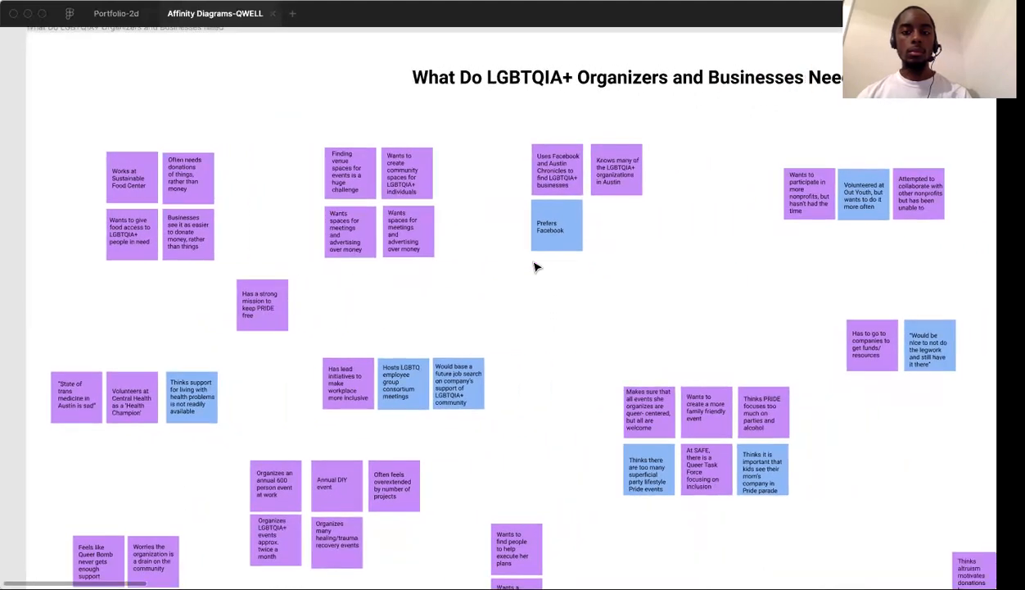
pyautogui.hscroll(4, 536, 267)
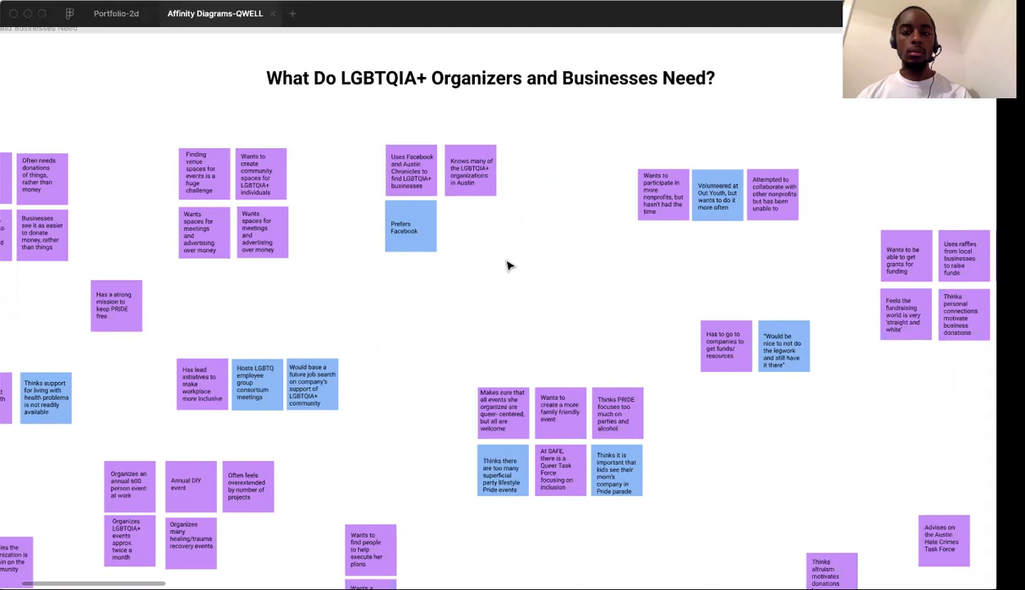
pyautogui.click(422, 243)
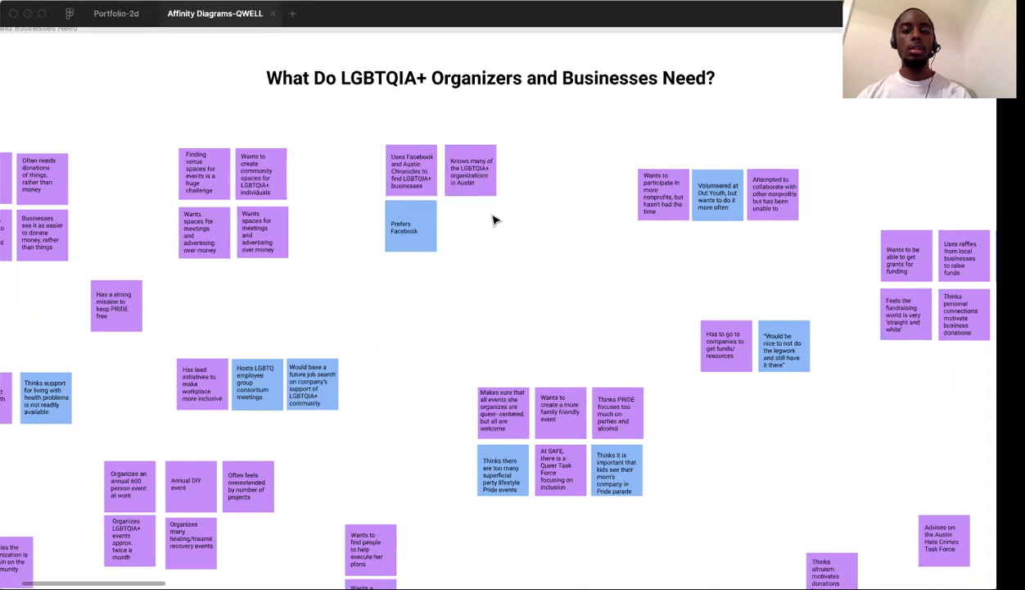
pyautogui.hscroll(5, 494, 220)
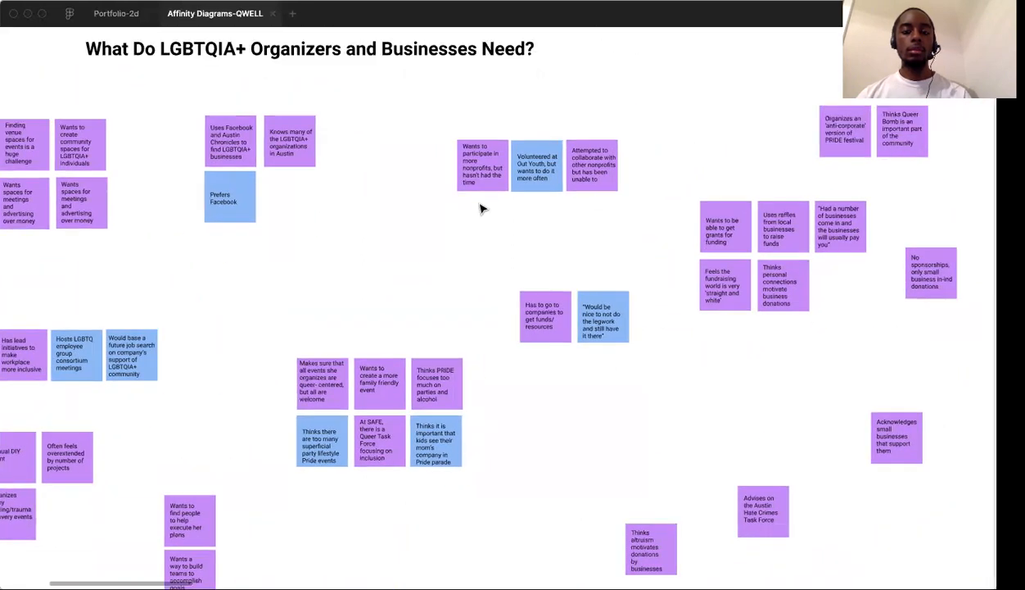
pyautogui.scroll(5, 488, 208)
pyautogui.hscroll(1, 482, 202)
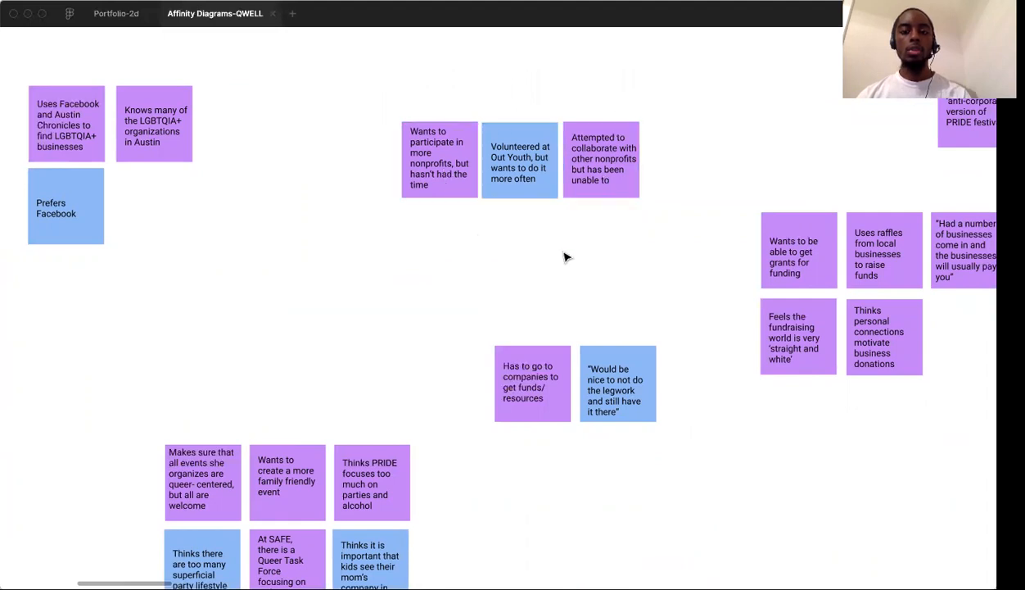
# Examine the notes about getting company resources, grants, raffles and business donations for a shared theme
pyautogui.scroll(-2, 565, 257)
pyautogui.hscroll(2, 566, 257)
pyautogui.hscroll(2, 491, 270)
pyautogui.click(333, 337)
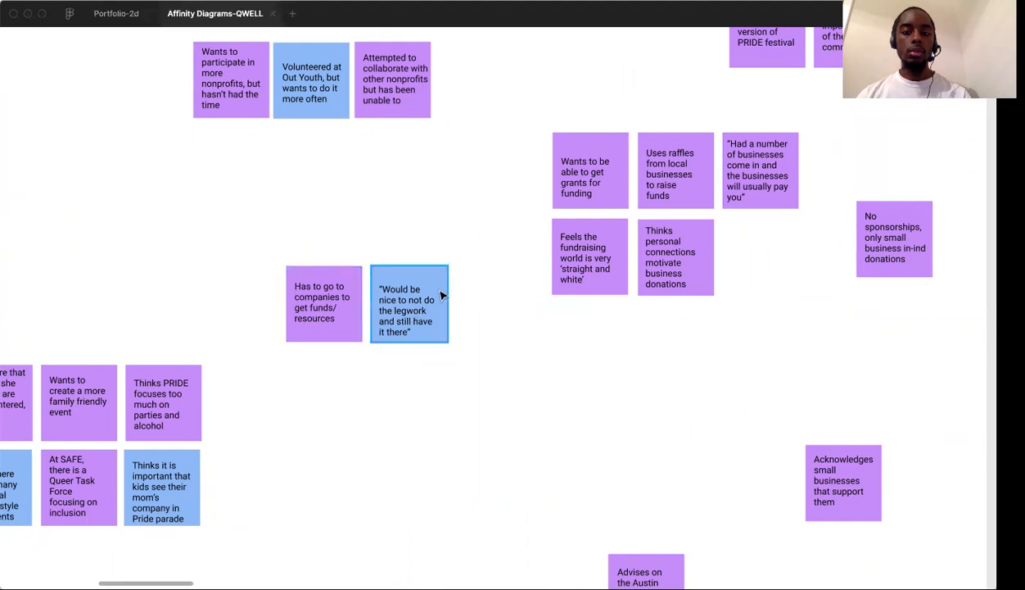
pyautogui.scroll(1, 458, 286)
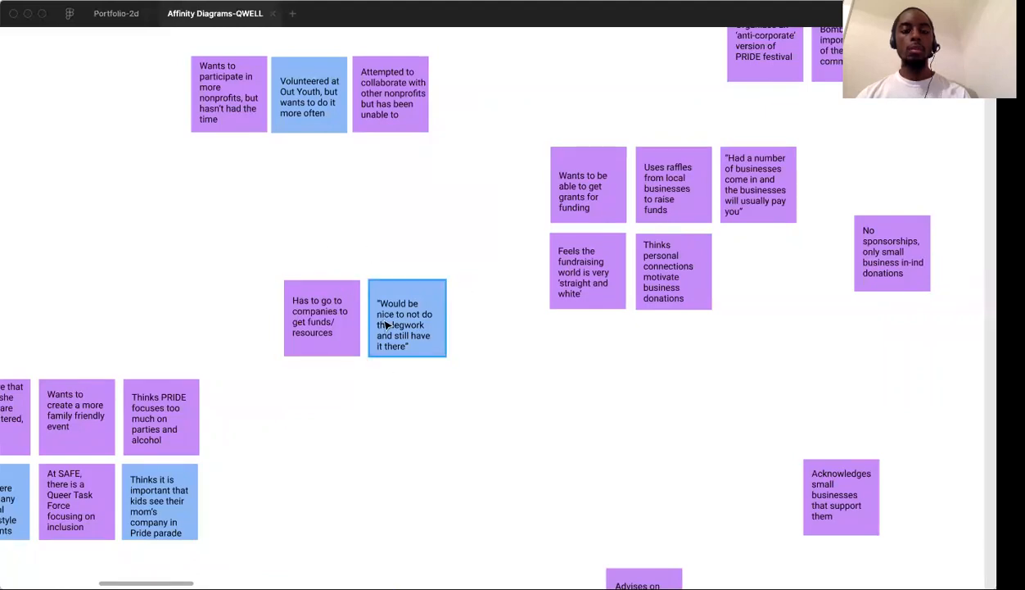
pyautogui.hscroll(5, 393, 319)
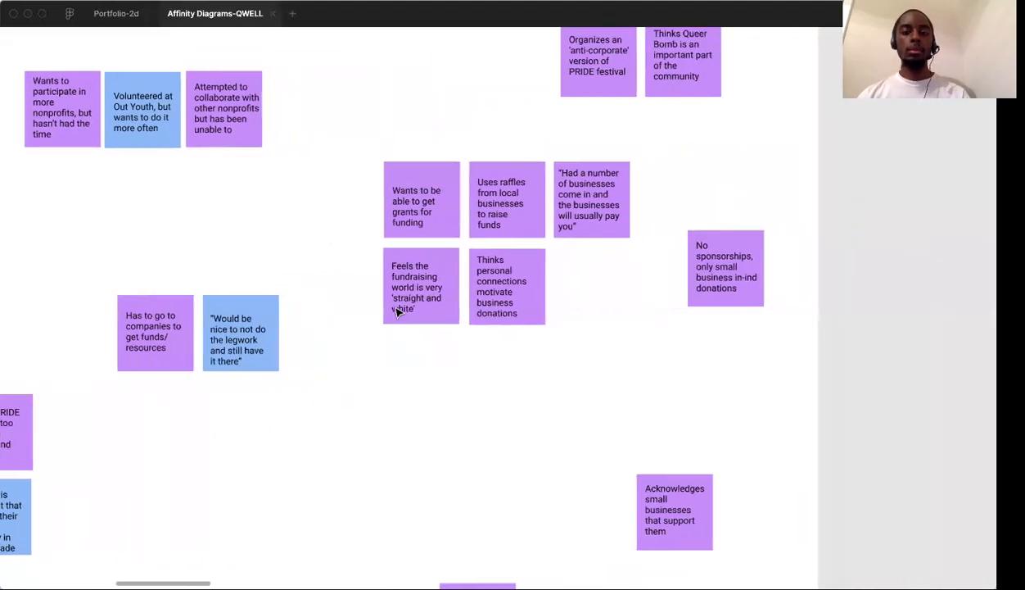
pyautogui.hscroll(3, 399, 311)
pyautogui.scroll(3, 399, 312)
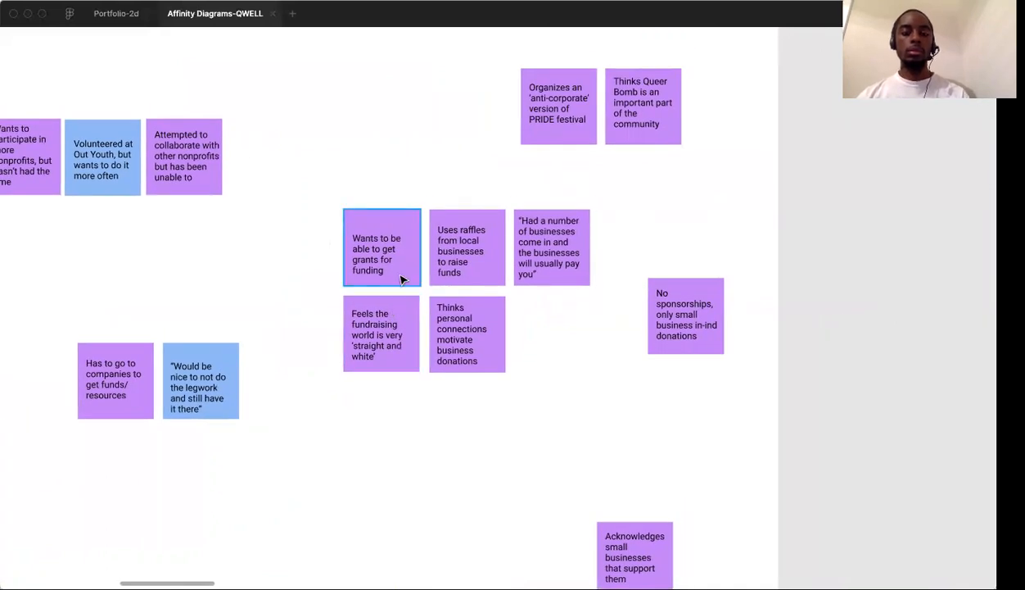
# Survey the whole needs diagram and reread its fundraising, sponsorship and nonprofit-participation notes
pyautogui.scroll(-5, 423, 369)
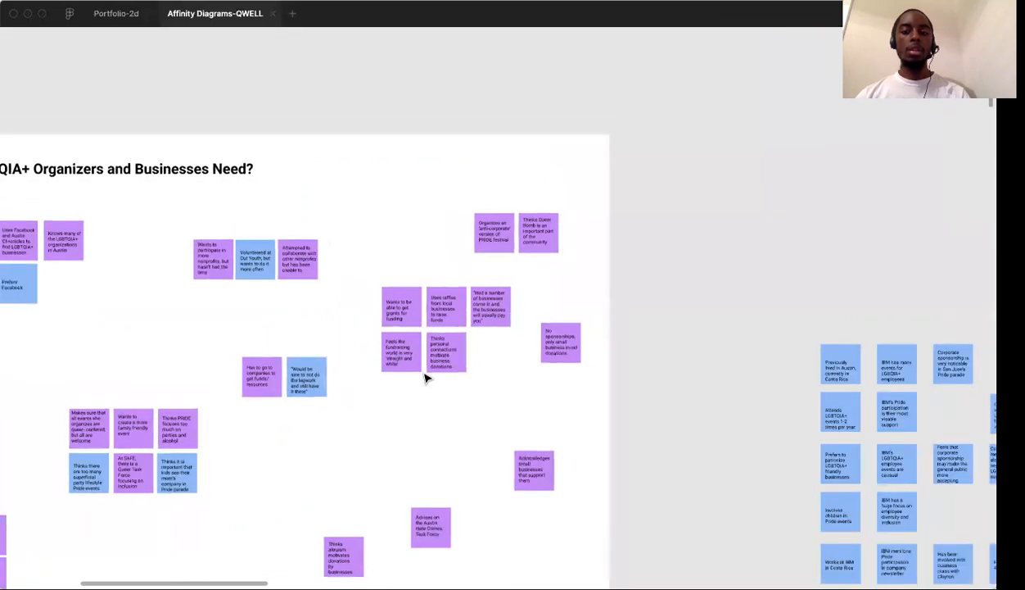
pyautogui.scroll(-10, 424, 377)
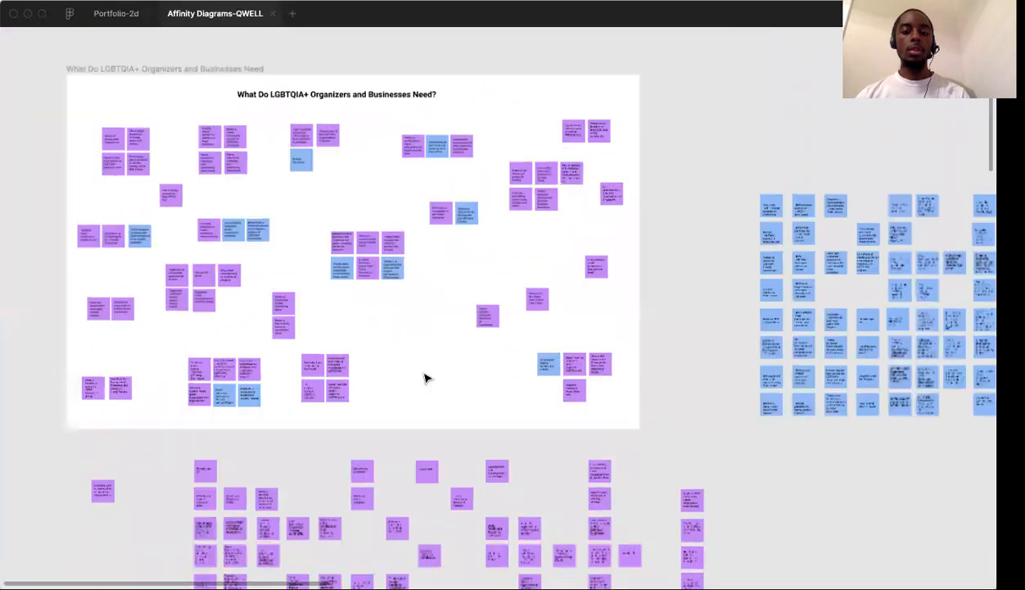
pyautogui.scroll(-3, 425, 377)
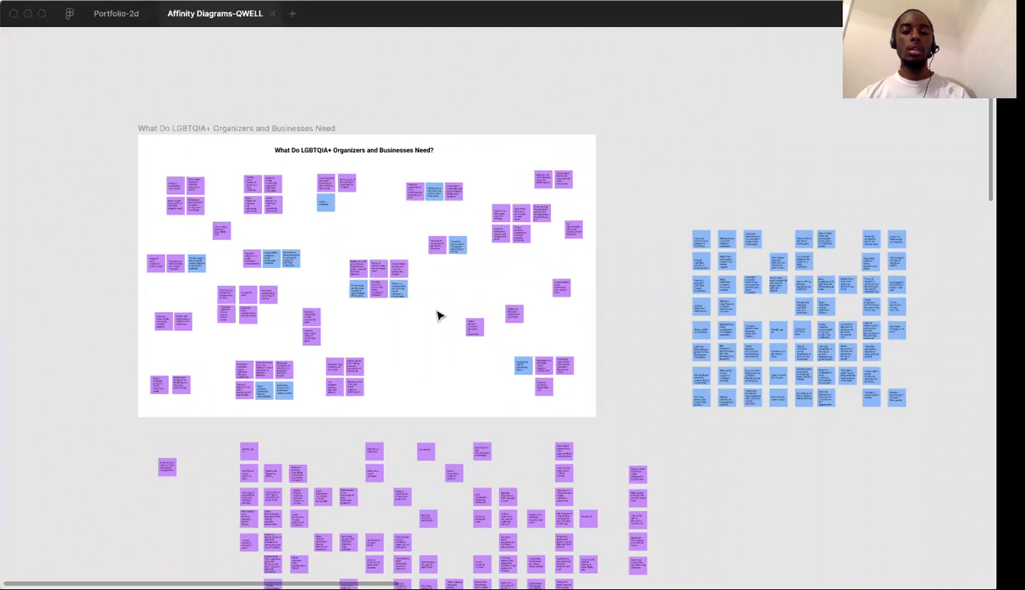
pyautogui.hscroll(-2, 438, 315)
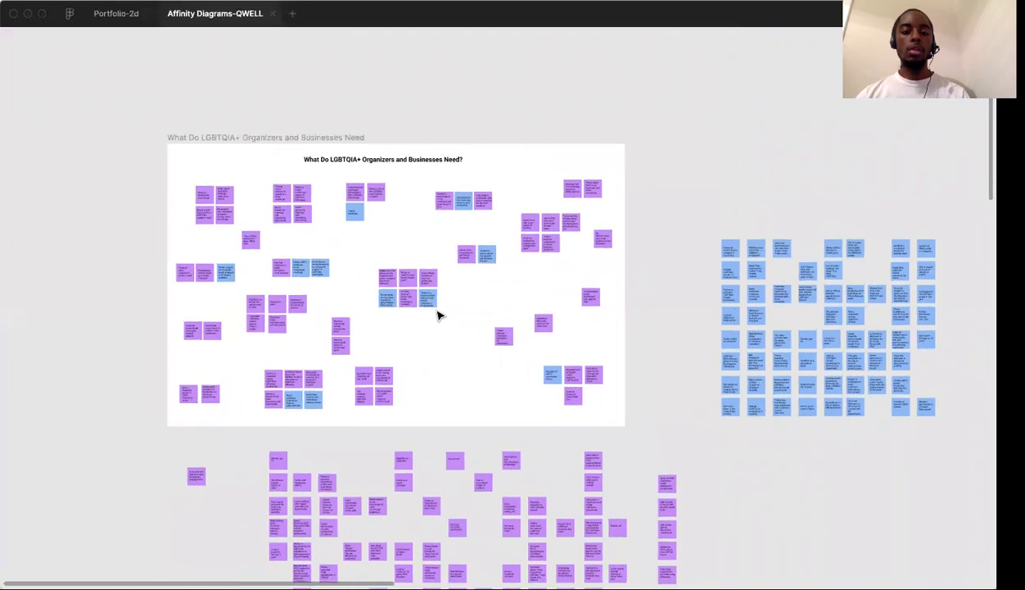
pyautogui.scroll(5, 439, 316)
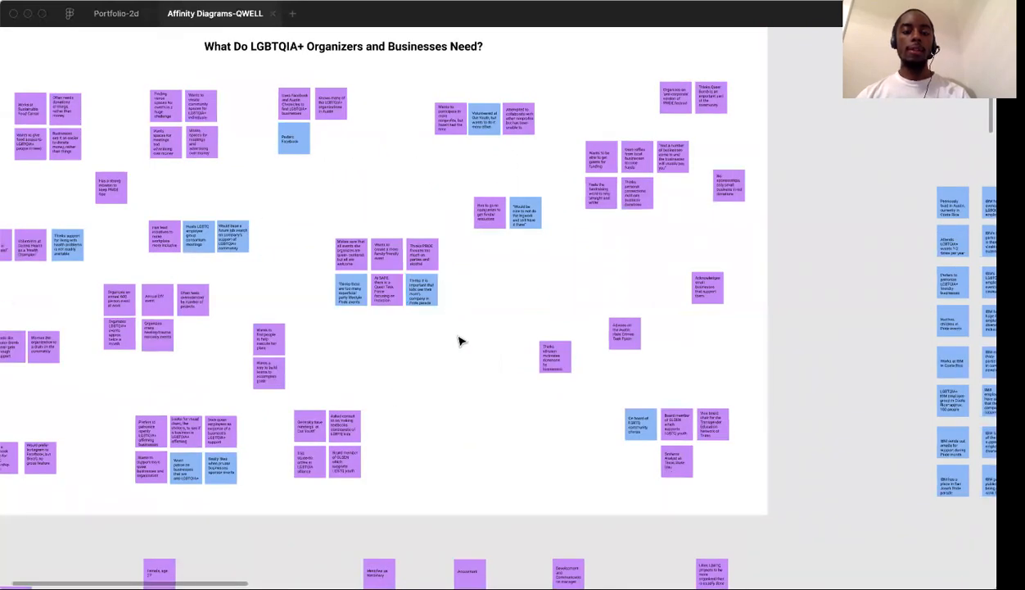
pyautogui.scroll(-3, 458, 339)
pyautogui.scroll(4, 458, 339)
pyautogui.scroll(2, 458, 339)
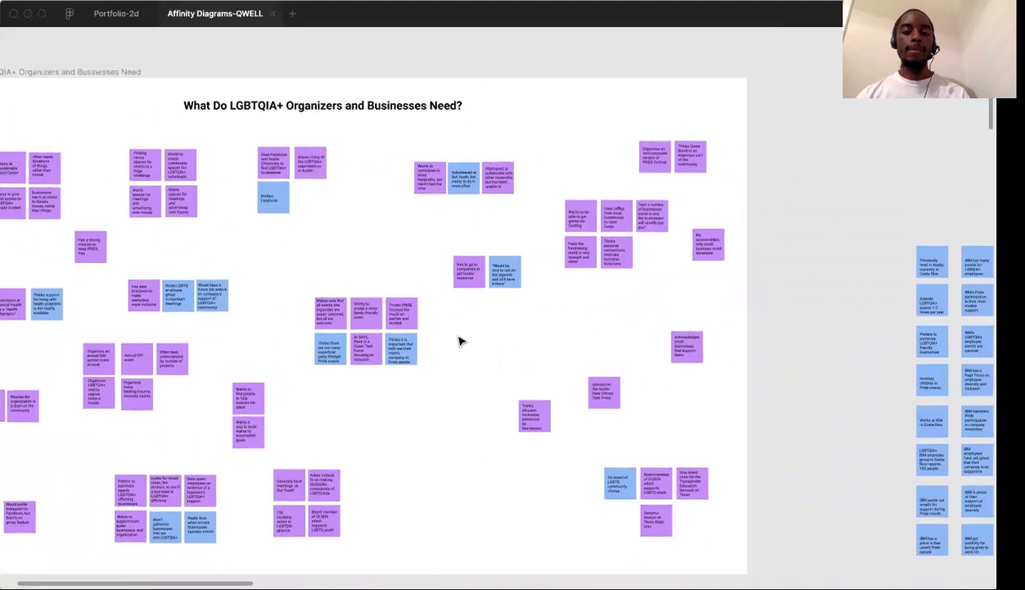
pyautogui.scroll(5, 487, 279)
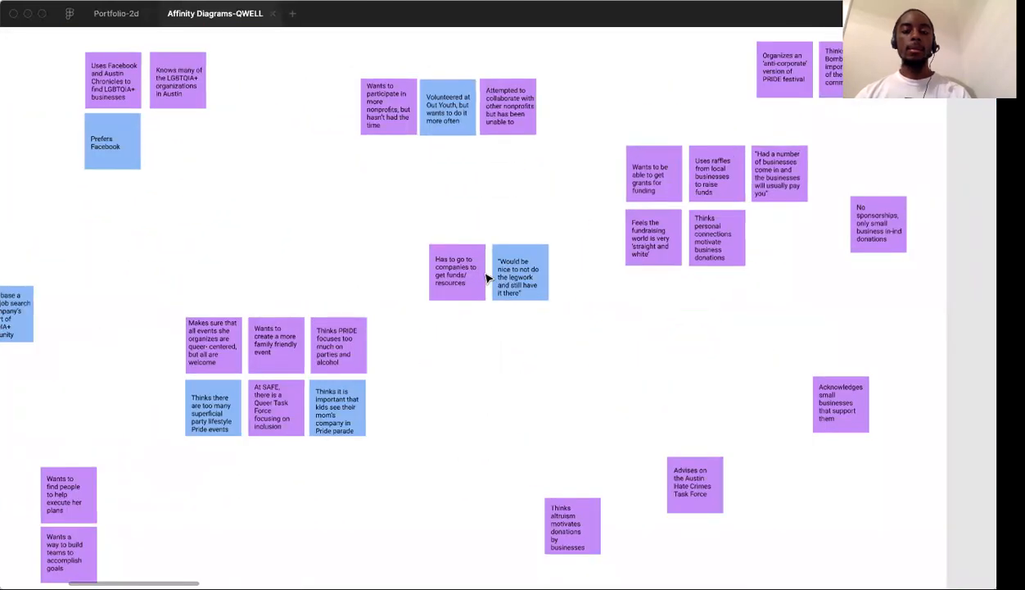
pyautogui.scroll(5, 487, 279)
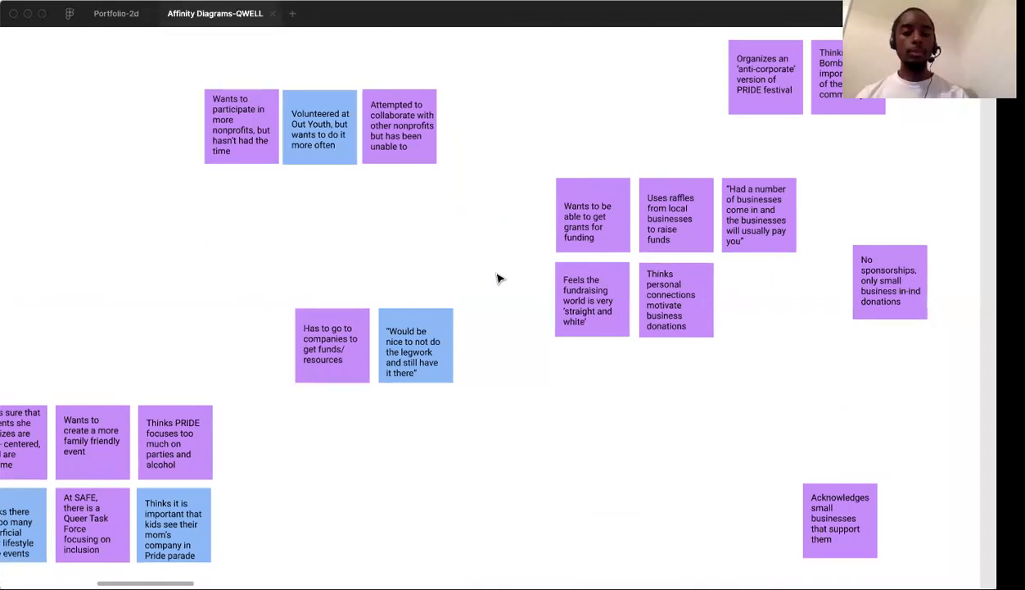
pyautogui.hscroll(5, 497, 278)
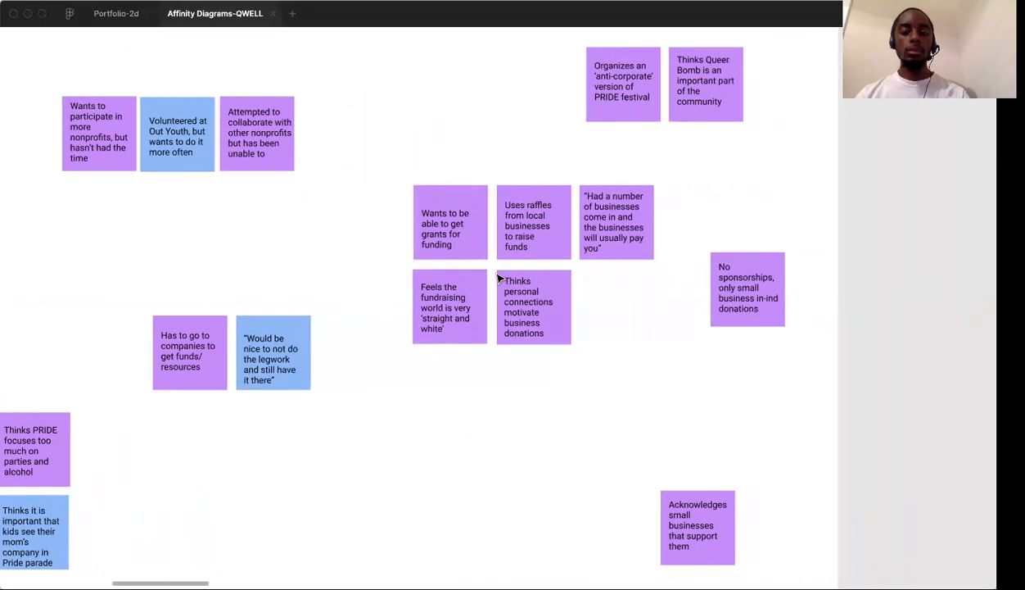
pyautogui.hscroll(2, 497, 279)
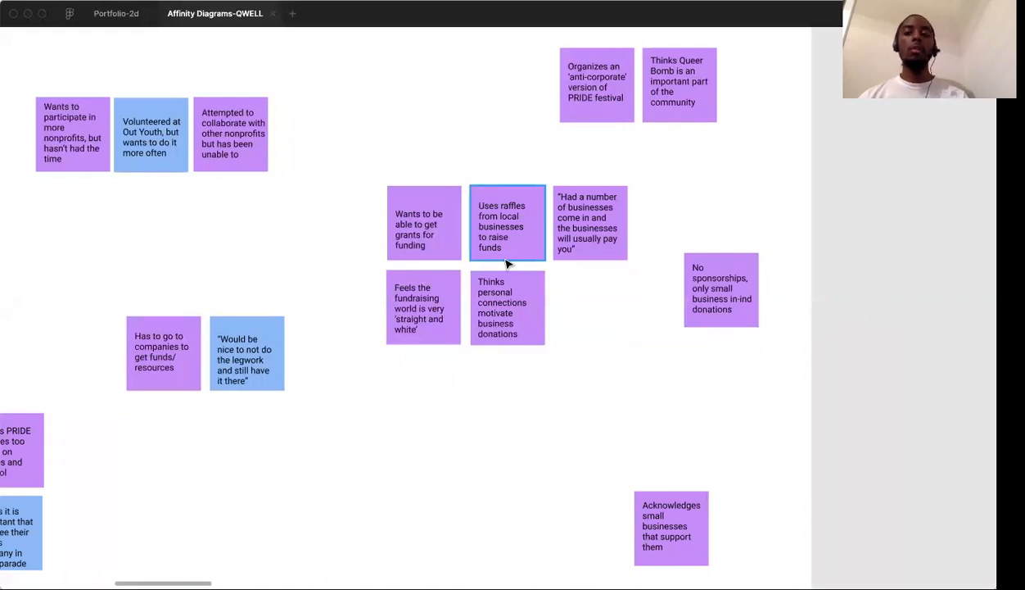
pyautogui.scroll(5, 507, 263)
pyautogui.hscroll(-5, 506, 264)
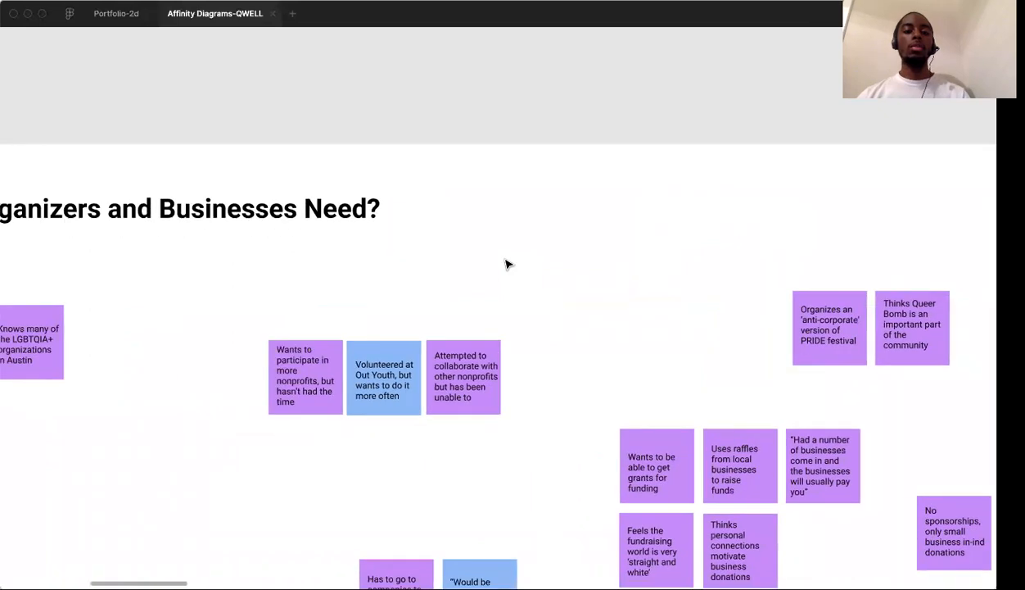
# Pull the "Wants to be able to get grants for funding" note out of the fundraising cluster into the empty space below it
pyautogui.hscroll(-1, 506, 263)
pyautogui.scroll(-5, 564, 240)
pyautogui.hscroll(5, 564, 239)
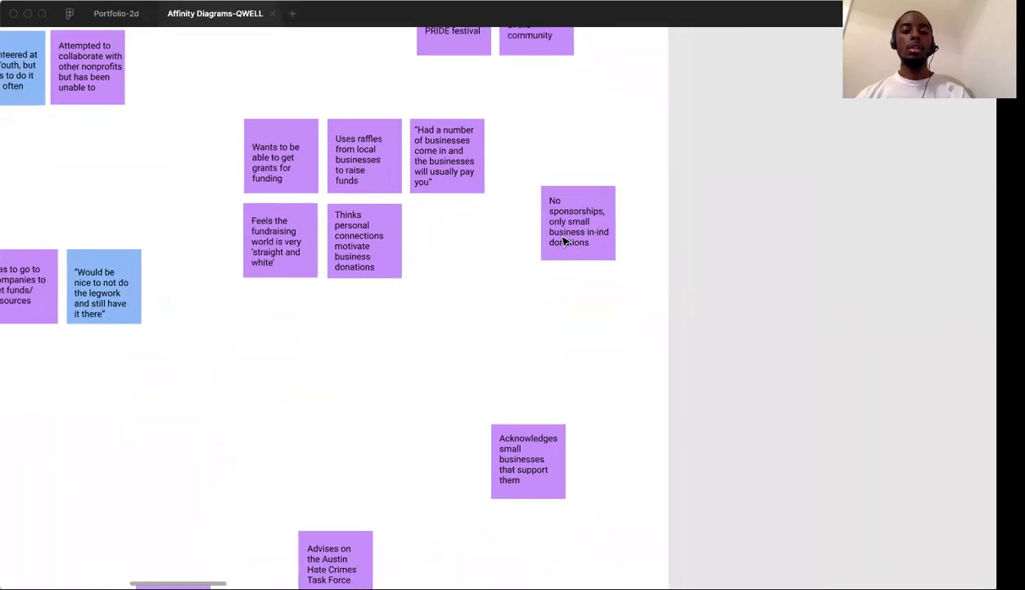
pyautogui.hscroll(-3, 563, 240)
pyautogui.scroll(1, 563, 240)
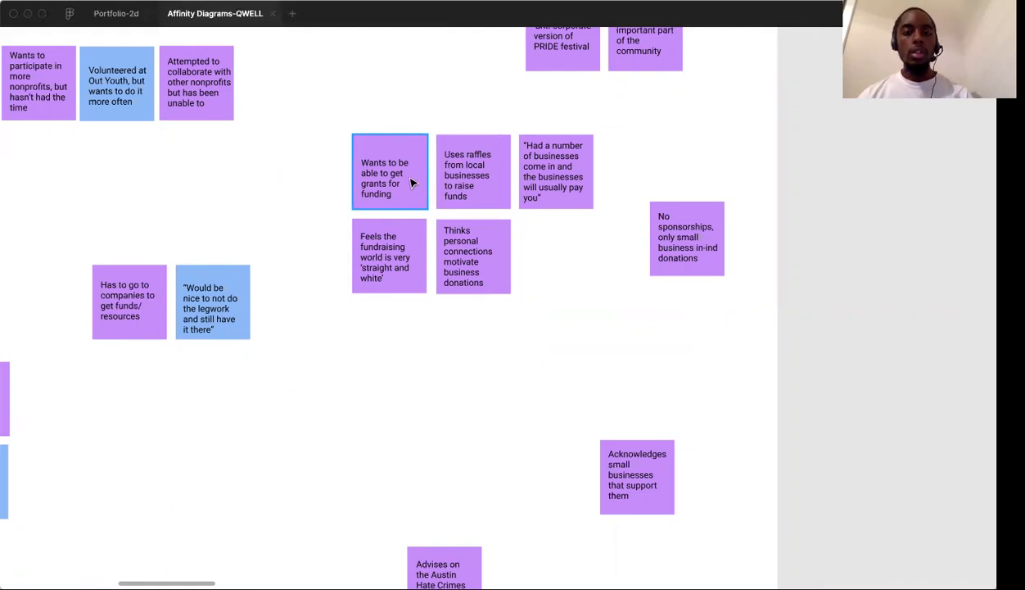
pyautogui.moveTo(404, 175); pyautogui.dragTo(368, 422)
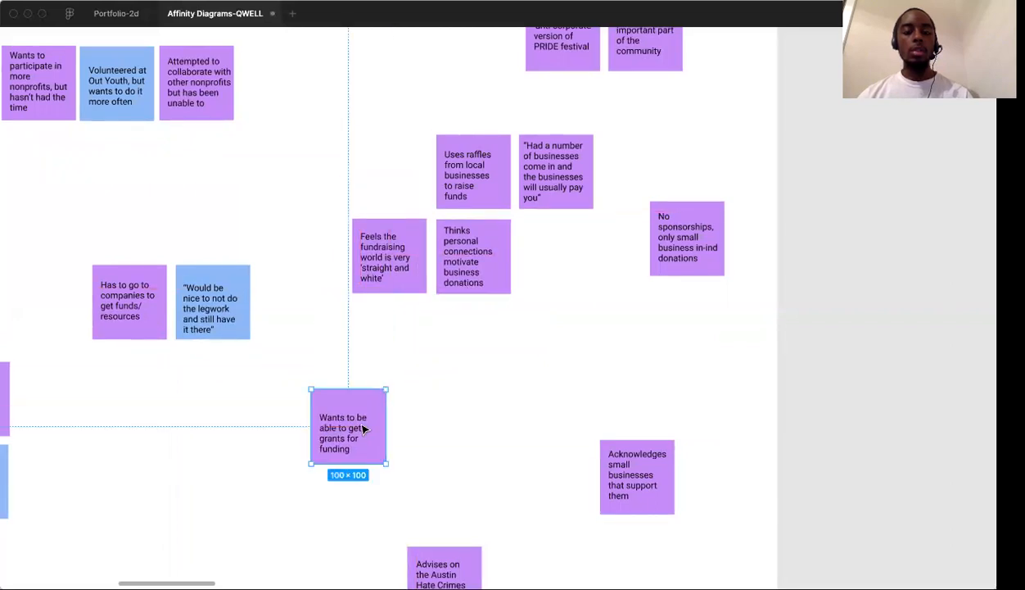
pyautogui.click(471, 412)
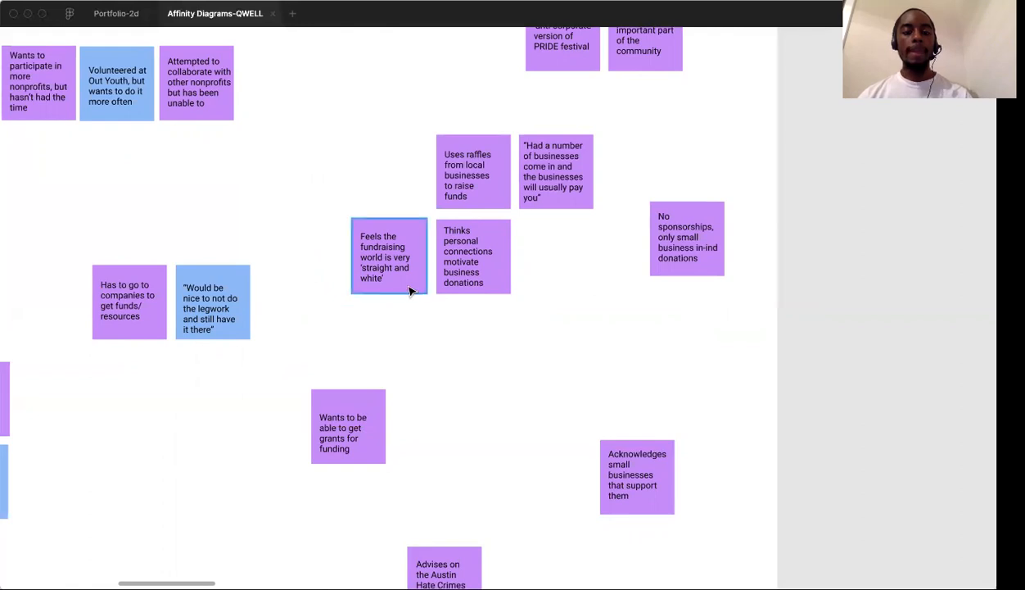
# Separate the "Feels the fundraising world is very 'straight and white'" and "Thinks personal connections motivate business donations" notes from the fundraising cluster
pyautogui.moveTo(405, 272); pyautogui.dragTo(372, 217)
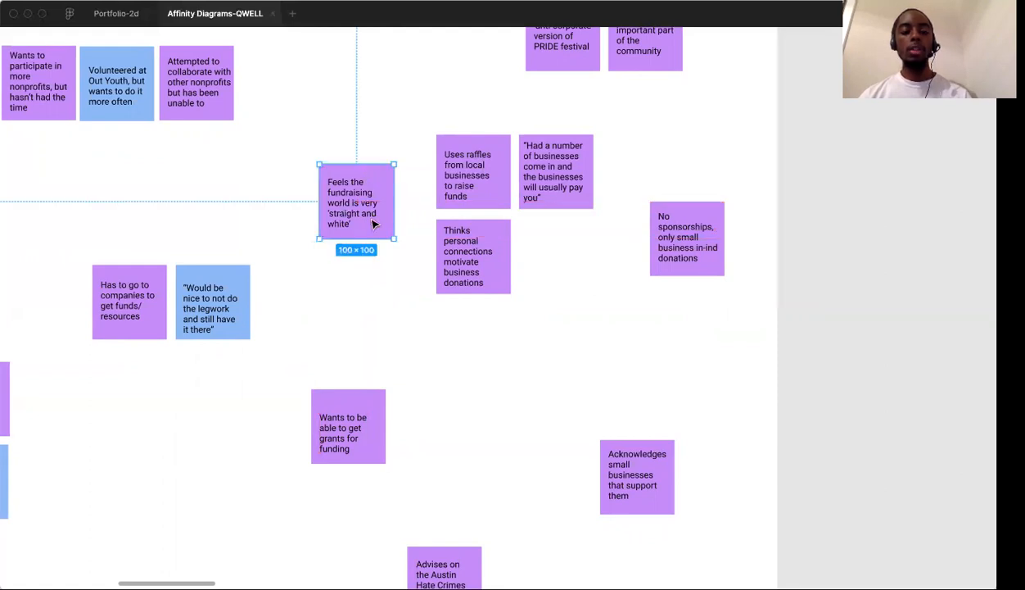
pyautogui.click(415, 295)
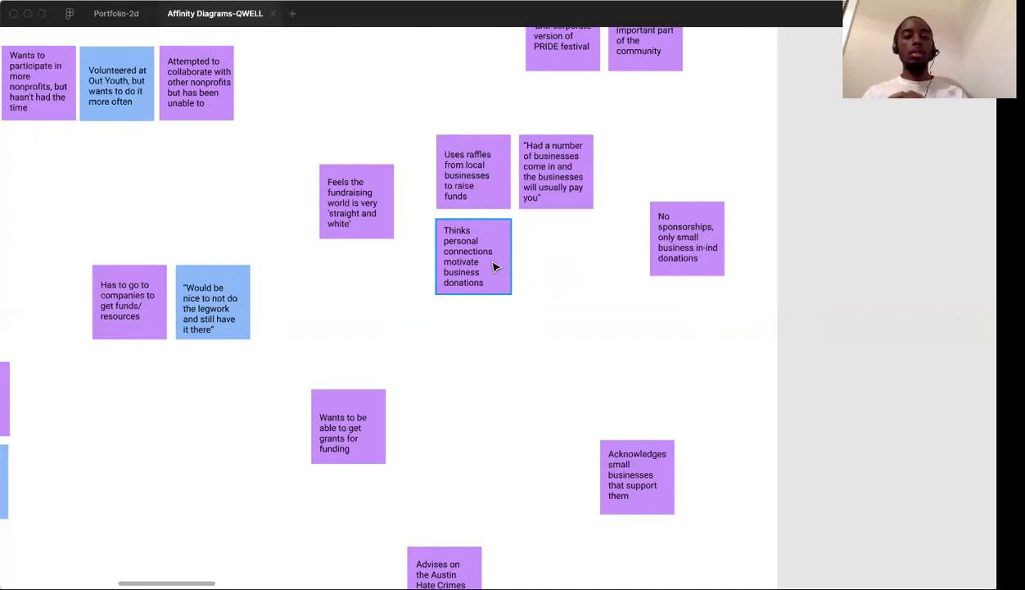
pyautogui.moveTo(494, 266); pyautogui.dragTo(377, 293)
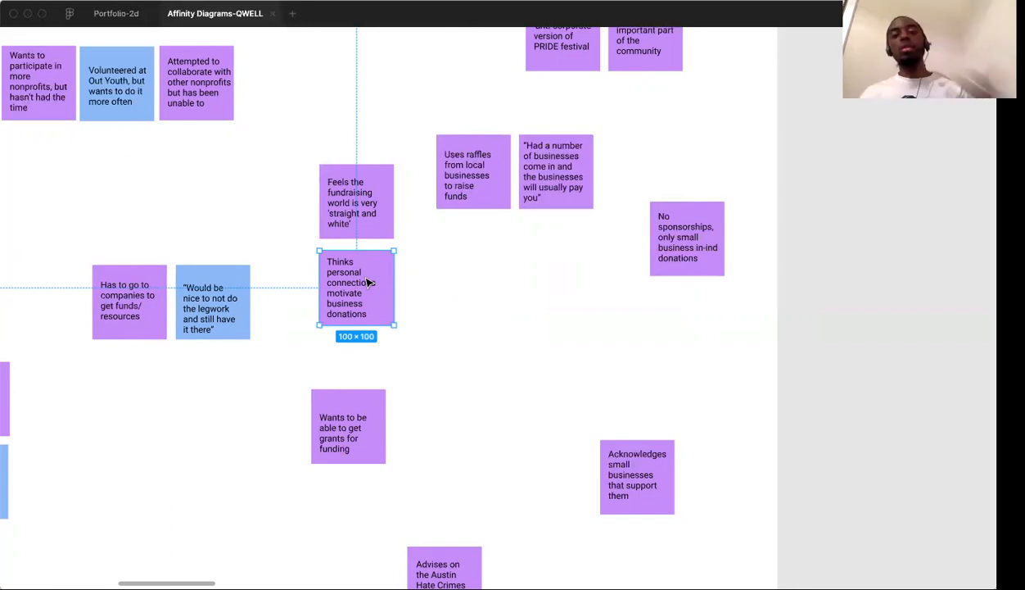
pyautogui.moveTo(367, 282); pyautogui.dragTo(530, 317)
pyautogui.click(462, 228)
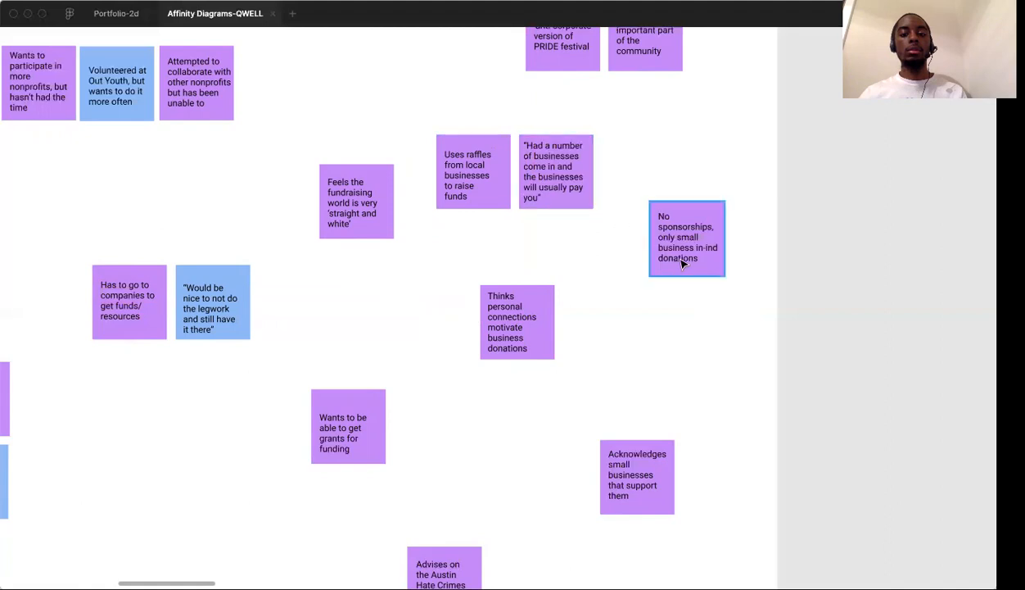
# Group the raffles, "Had a number of businesses come in" and "No sponsorships" notes, and move the personal-connections note down beside the grants note
pyautogui.moveTo(682, 262); pyautogui.dragTo(662, 254)
pyautogui.rightClick(512, 349)
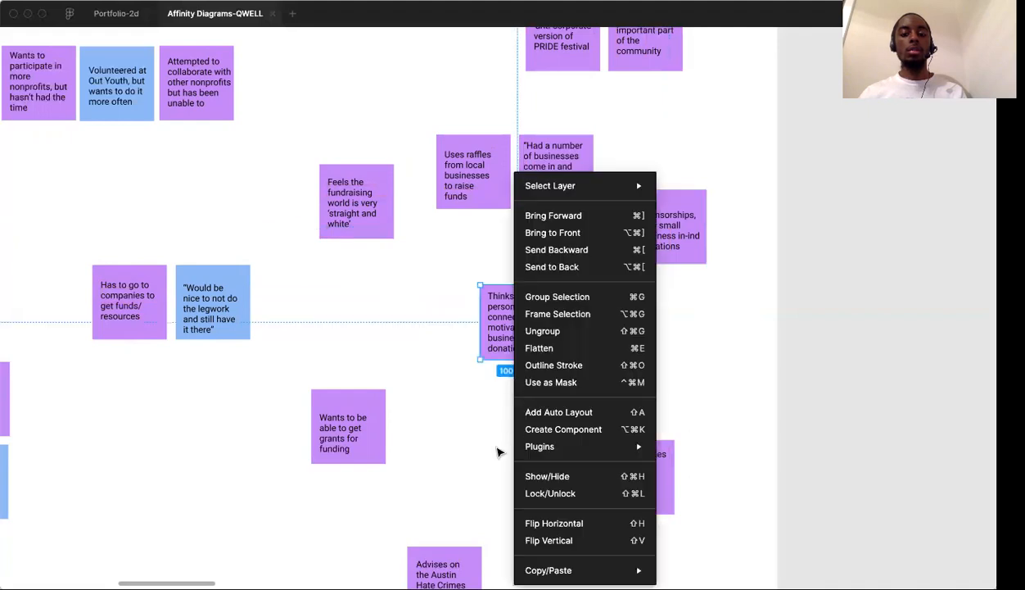
pyautogui.click(491, 446)
pyautogui.moveTo(521, 348); pyautogui.dragTo(493, 484)
pyautogui.moveTo(466, 195); pyautogui.dragTo(573, 284)
pyautogui.moveTo(565, 189); pyautogui.dragTo(587, 185)
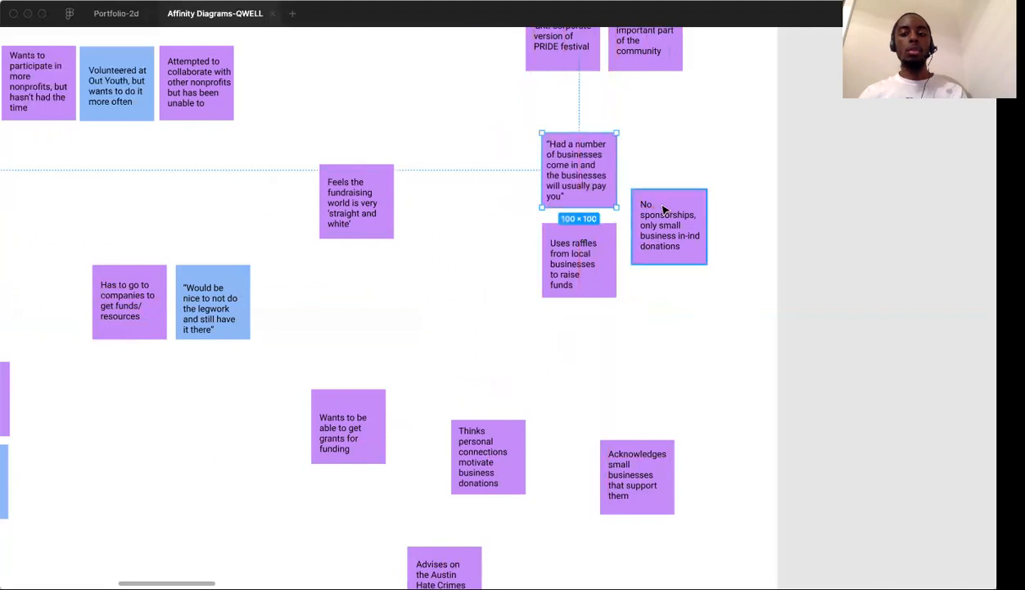
pyautogui.click(649, 321)
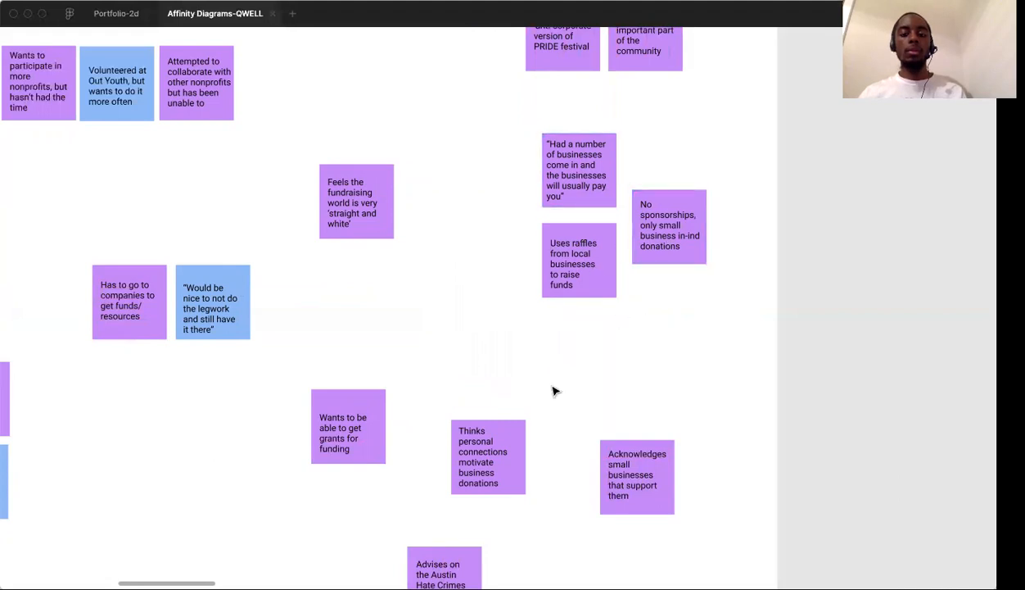
# Move the "Acknowledges small businesses that support them" note directly beneath the "No sponsorships" note
pyautogui.scroll(-3, 556, 391)
pyautogui.hscroll(-1, 555, 391)
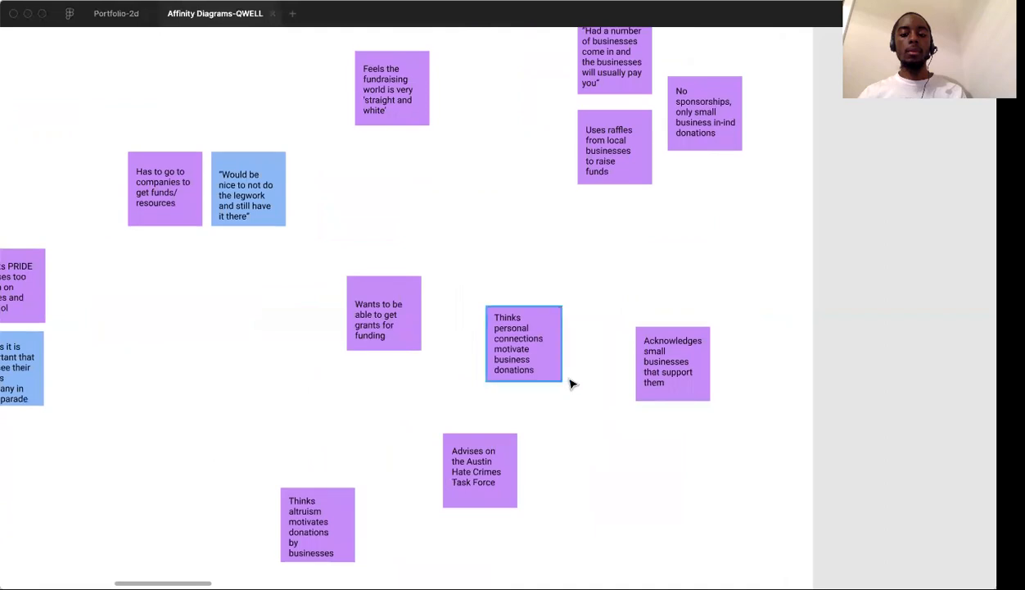
pyautogui.moveTo(645, 366); pyautogui.dragTo(680, 207)
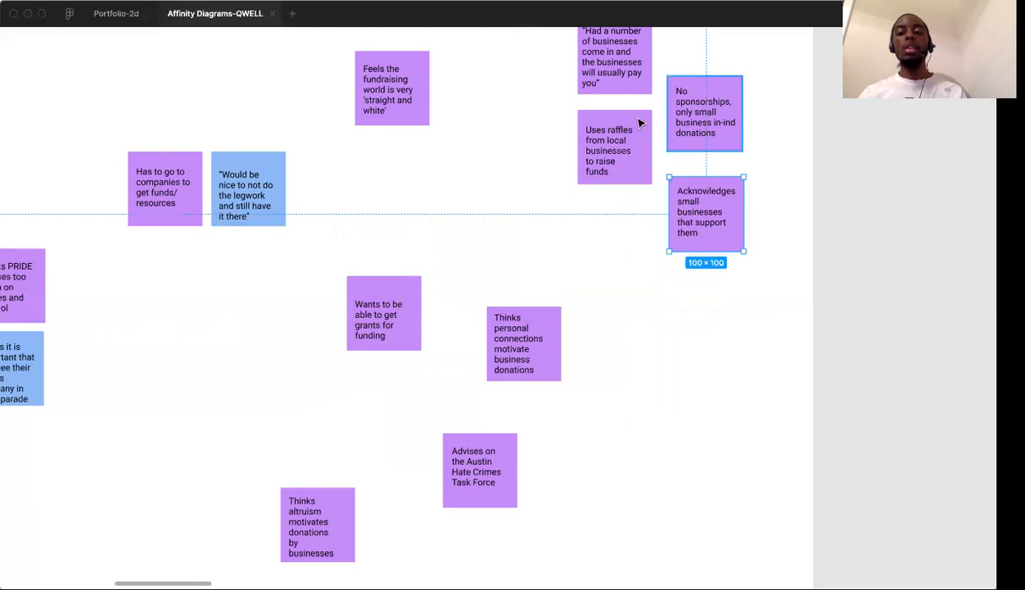
pyautogui.scroll(3, 666, 199)
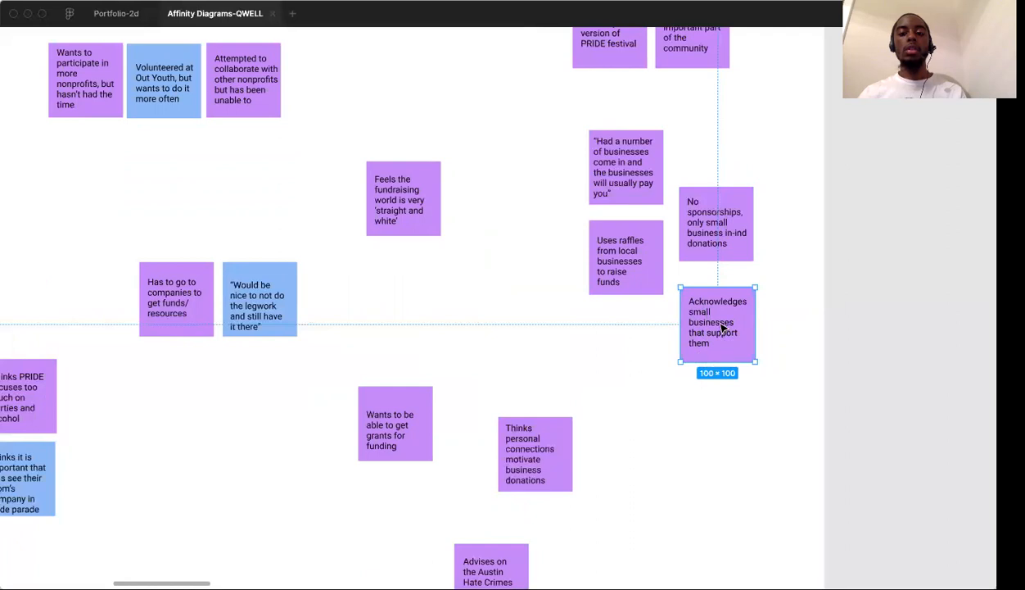
pyautogui.scroll(1, 723, 328)
pyautogui.scroll(-5, 723, 327)
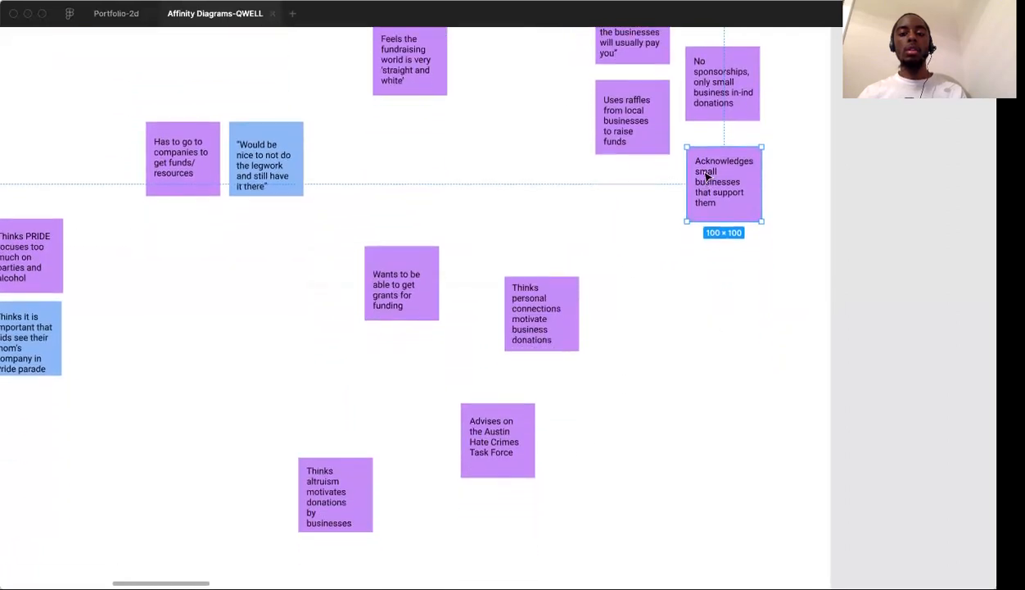
pyautogui.click(667, 358)
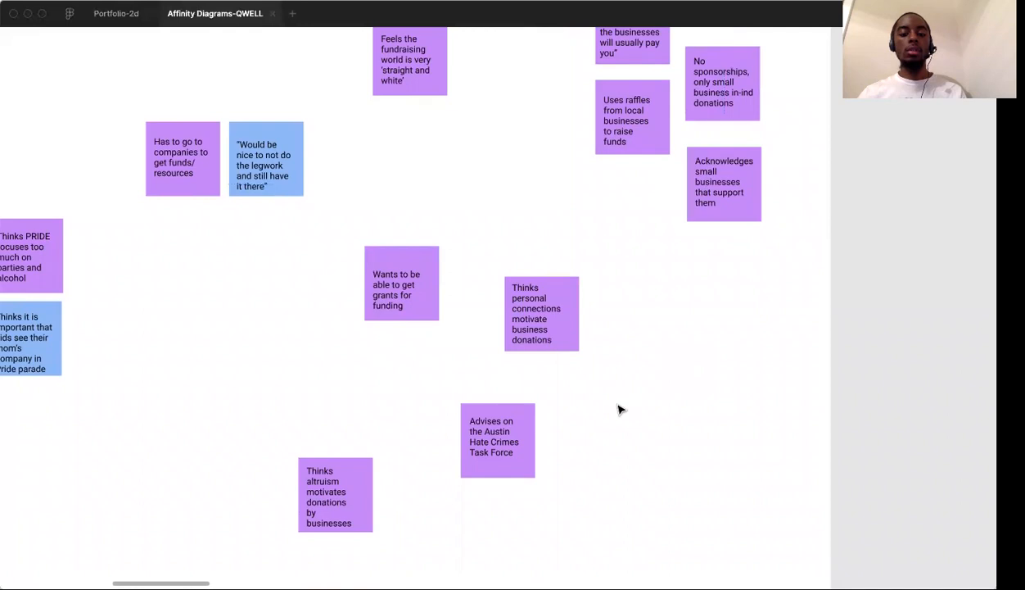
# Shift the "Thinks altruism motivates donations by businesses" note to the left and the "Advises on the Austin Hate Crimes Task Force" note slightly down
pyautogui.hscroll(-4, 620, 409)
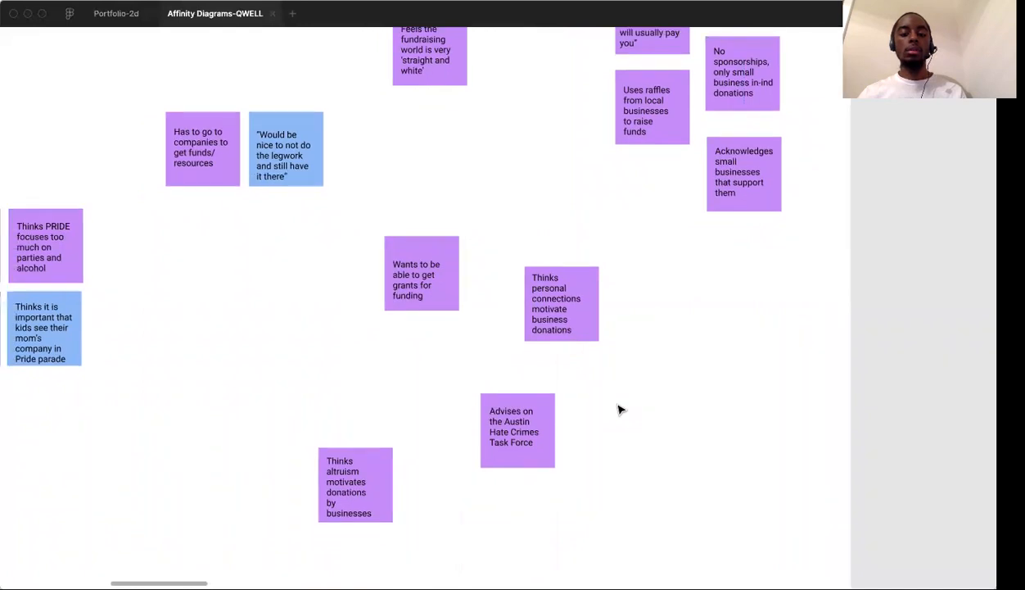
pyautogui.click(622, 426)
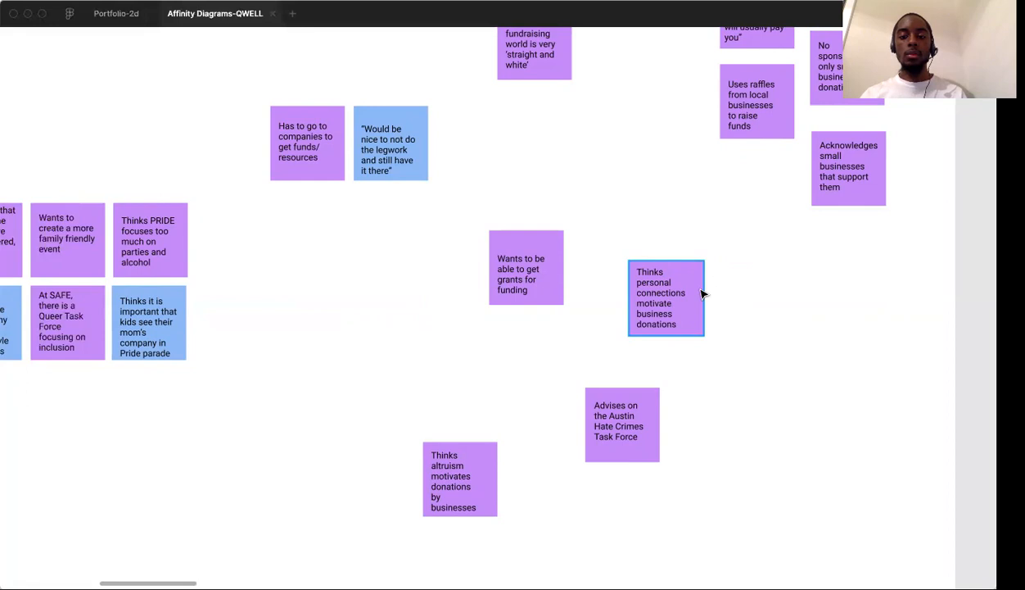
pyautogui.scroll(3, 701, 294)
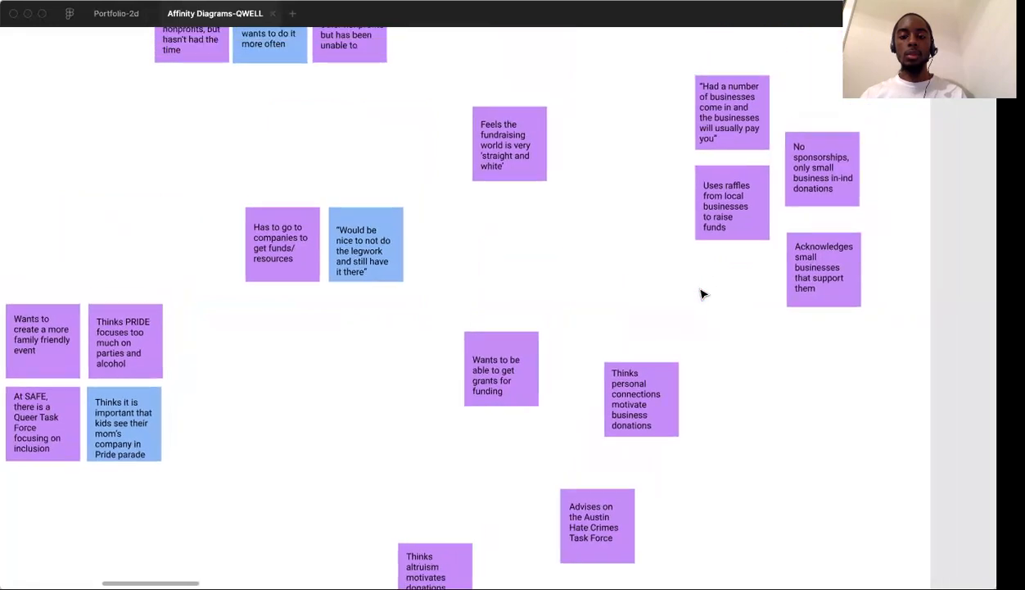
pyautogui.scroll(-2, 702, 294)
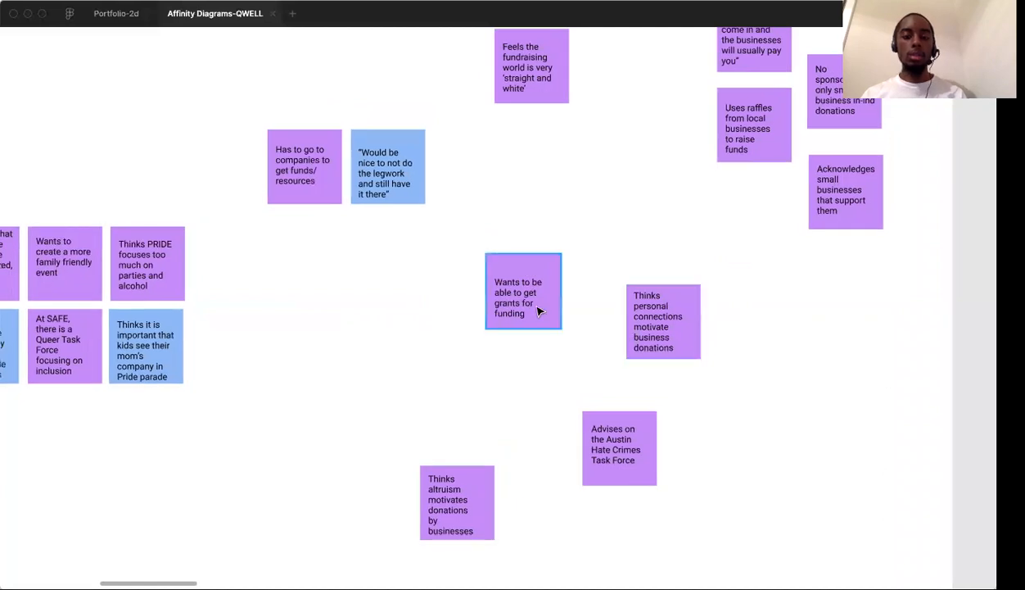
pyautogui.scroll(-5, 532, 319)
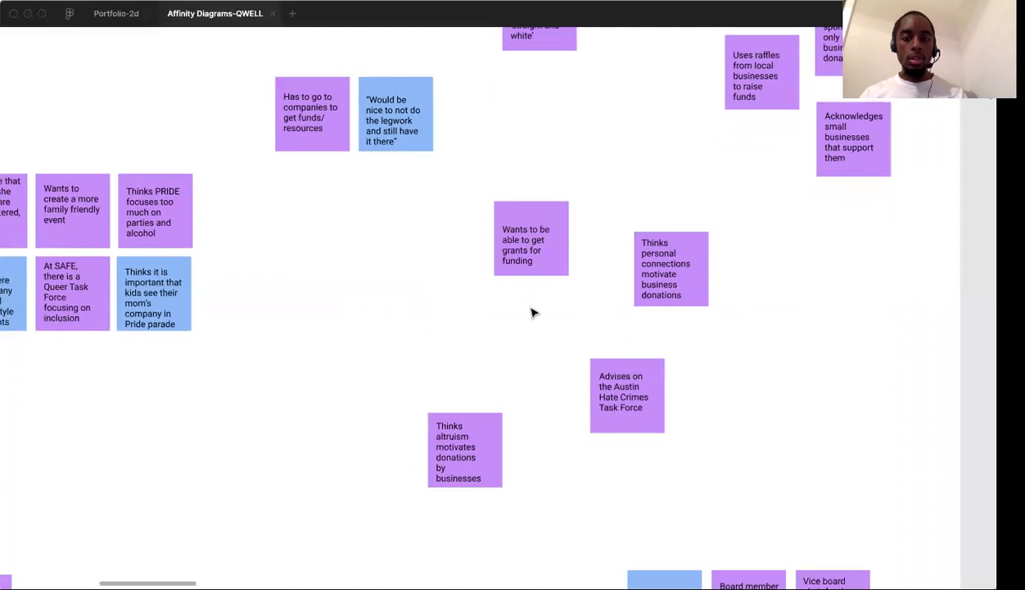
pyautogui.scroll(-3, 533, 312)
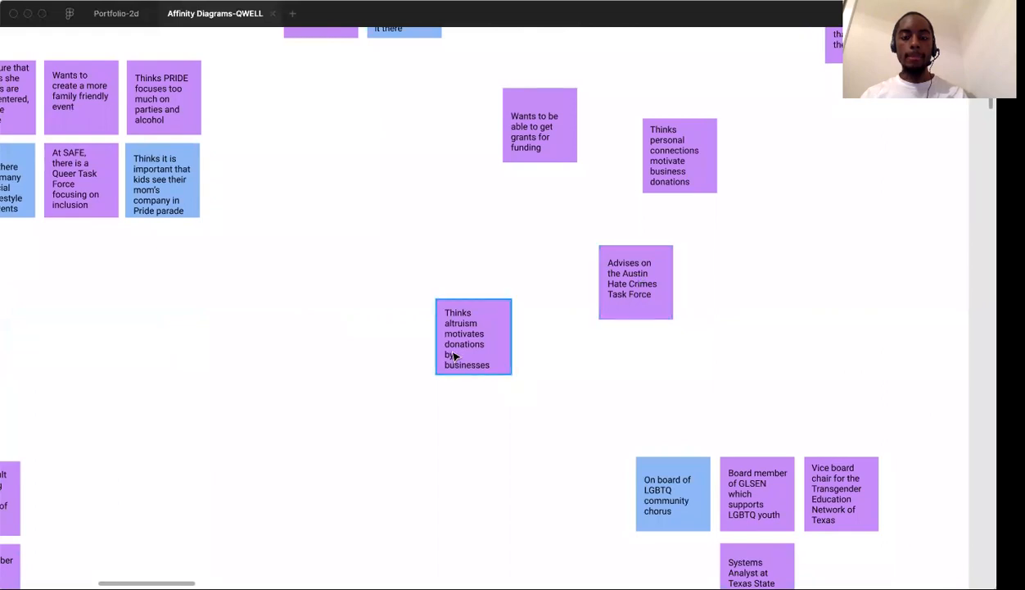
pyautogui.moveTo(462, 348); pyautogui.dragTo(409, 341)
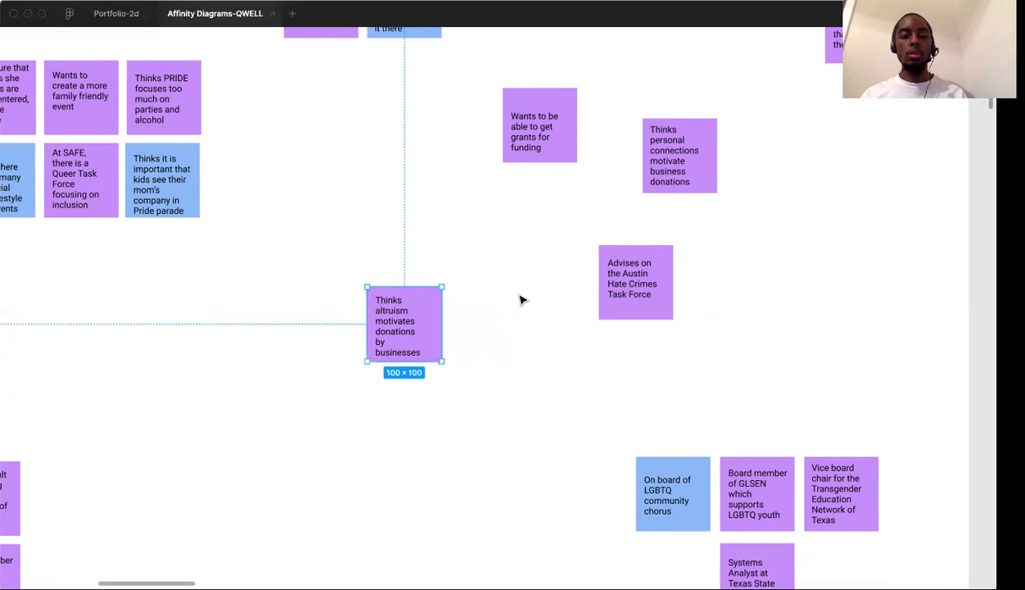
pyautogui.click(521, 299)
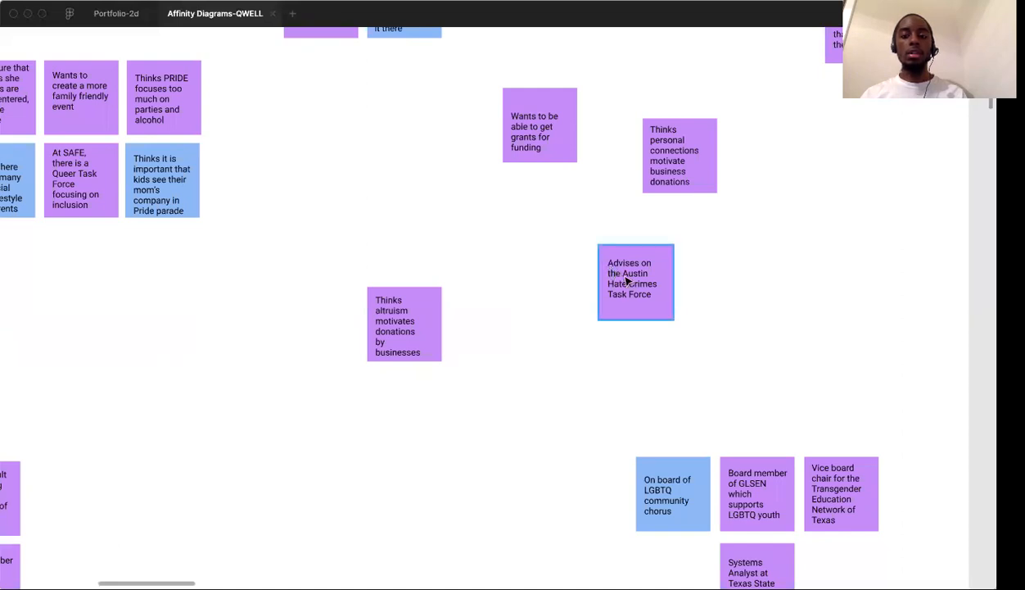
pyautogui.moveTo(637, 290); pyautogui.dragTo(669, 325)
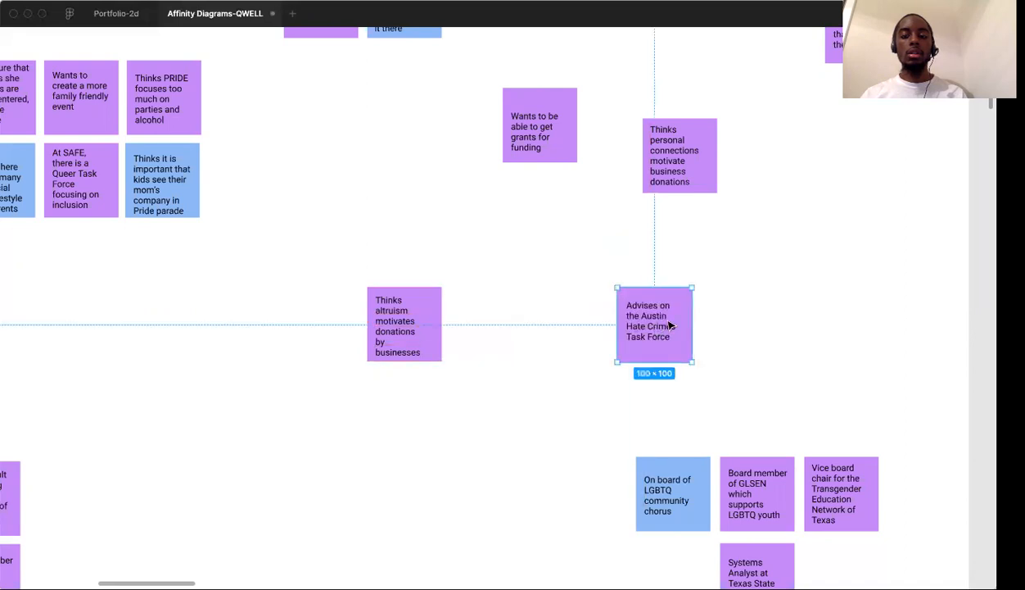
pyautogui.click(731, 284)
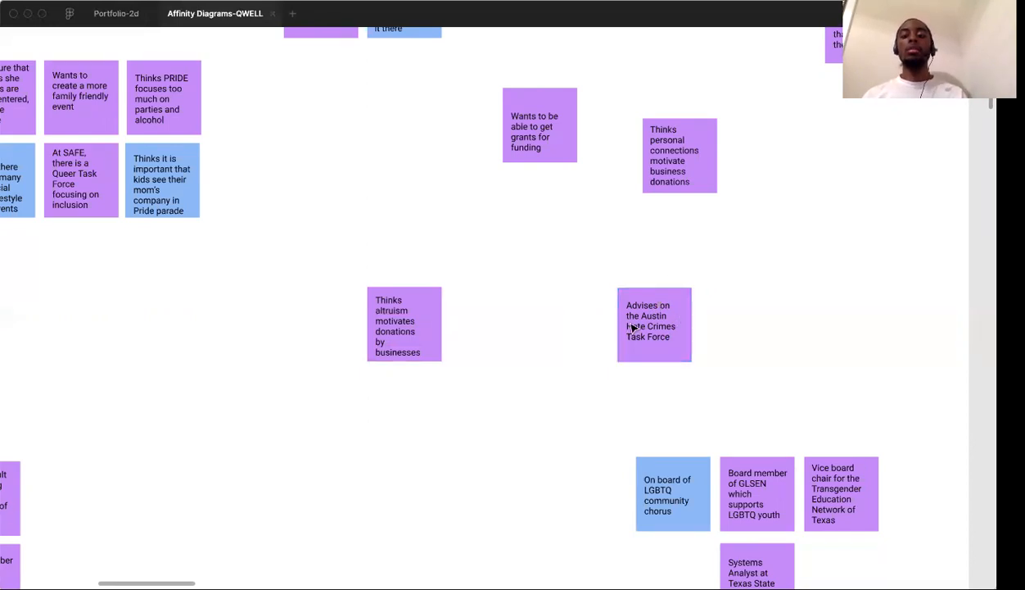
# Place the "Wants to be able to get grants for funding" note just above the note about altruism motivating business donations
pyautogui.scroll(-3, 767, 301)
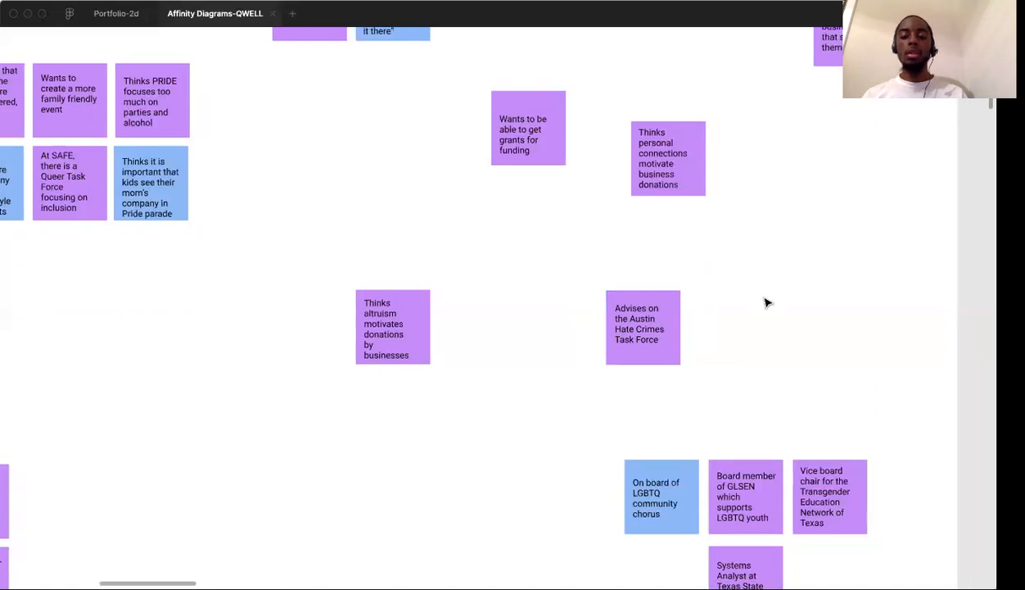
pyautogui.hscroll(-1, 766, 301)
pyautogui.scroll(-5, 764, 300)
pyautogui.scroll(8, 765, 300)
pyautogui.hscroll(2, 765, 300)
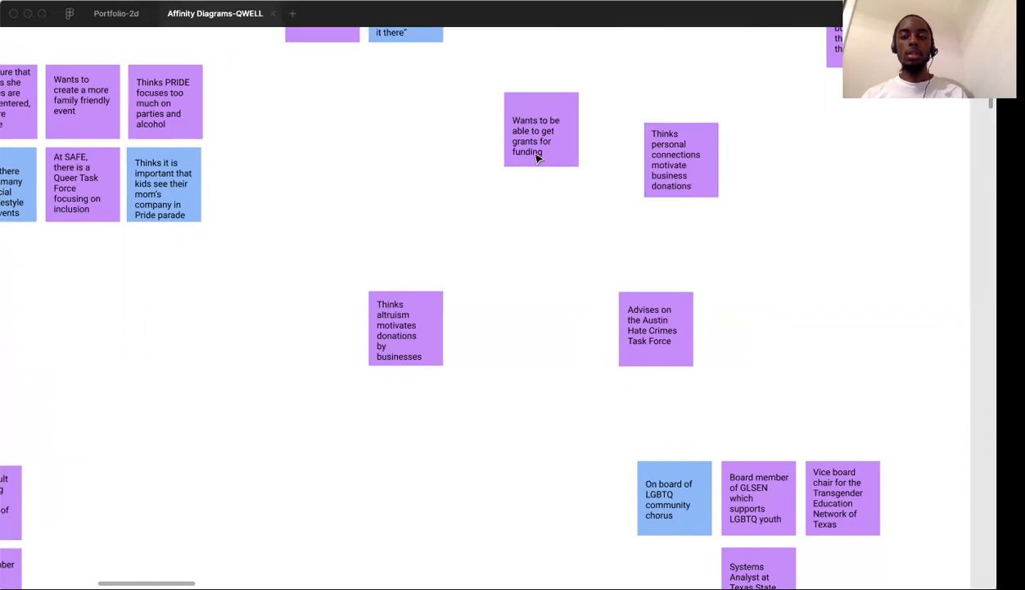
pyautogui.scroll(3, 624, 188)
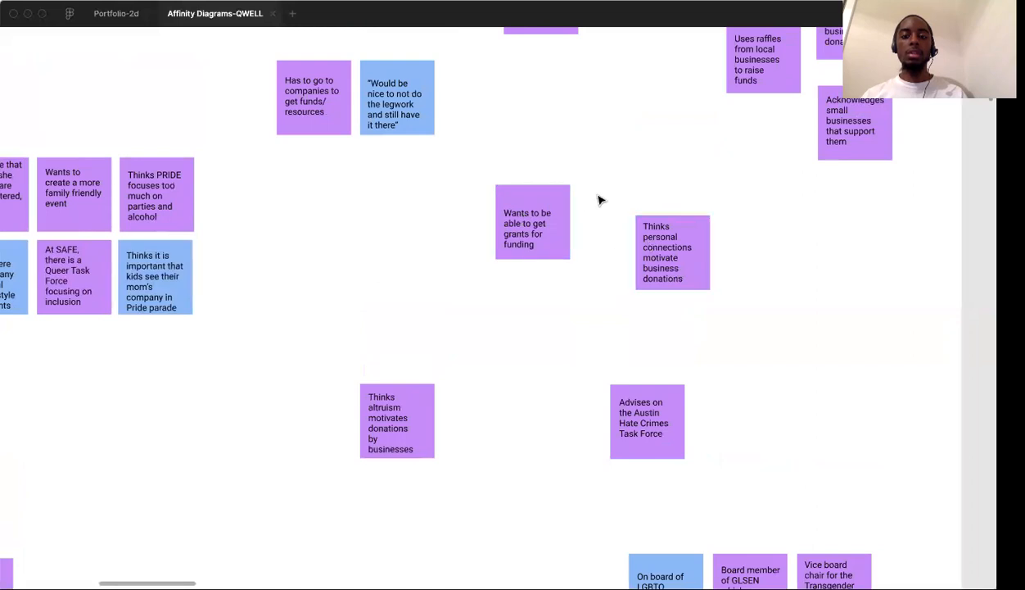
pyautogui.moveTo(536, 215); pyautogui.dragTo(420, 304)
pyautogui.click(483, 380)
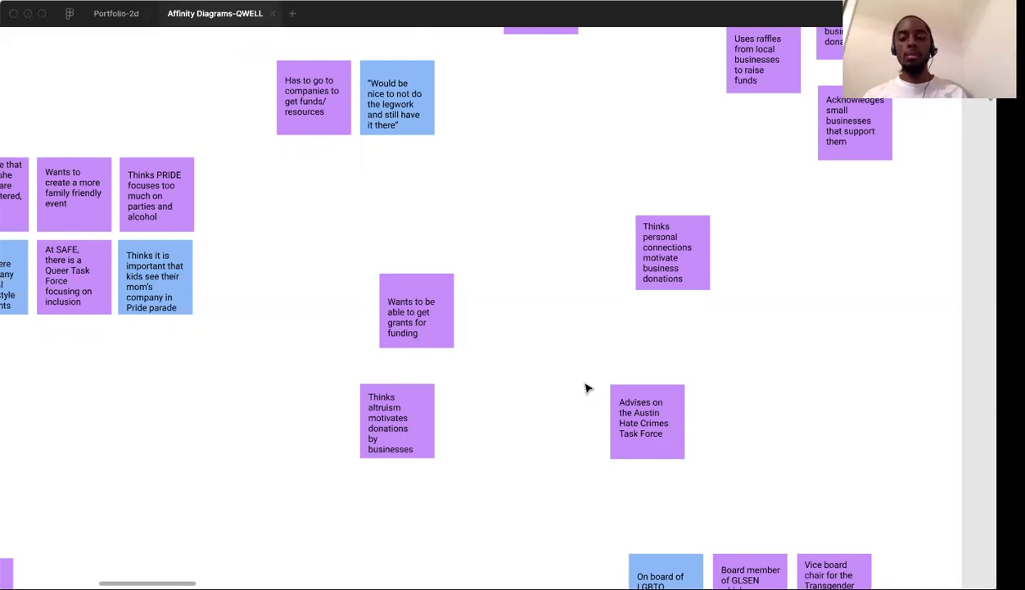
# Move the "Thinks personal connections motivate business donations" note further up, away from the Hate Crimes Task Force note
pyautogui.scroll(-3, 576, 380)
pyautogui.moveTo(663, 202); pyautogui.dragTo(621, 135)
pyautogui.click(734, 254)
# Move the Austin Hate Crimes Task Force note down to the board-membership cluster and pull the "On board of LGBTQ community chorus" note out to its left
pyautogui.scroll(-5, 735, 254)
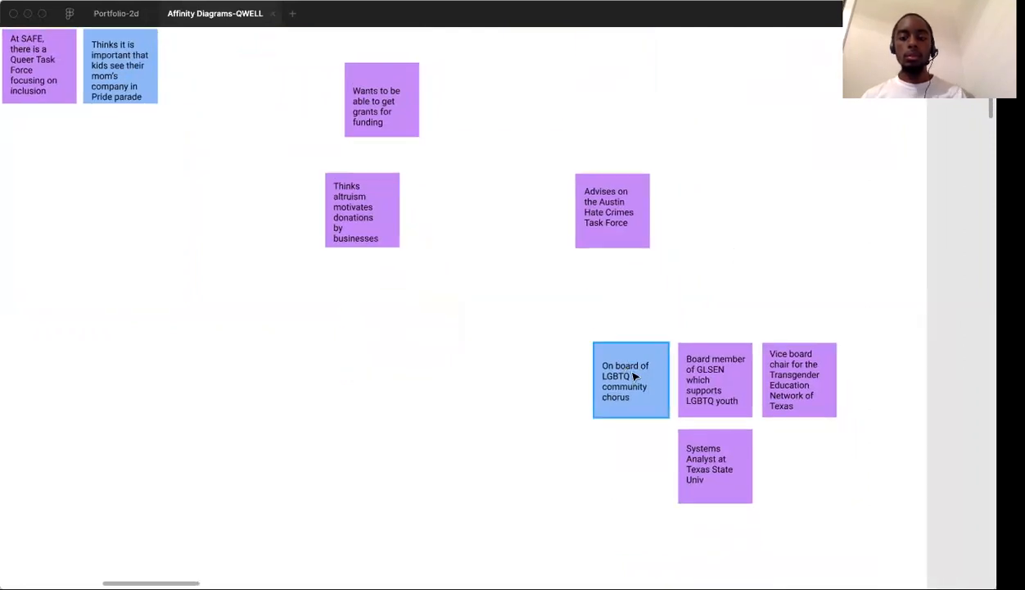
pyautogui.scroll(-2, 645, 358)
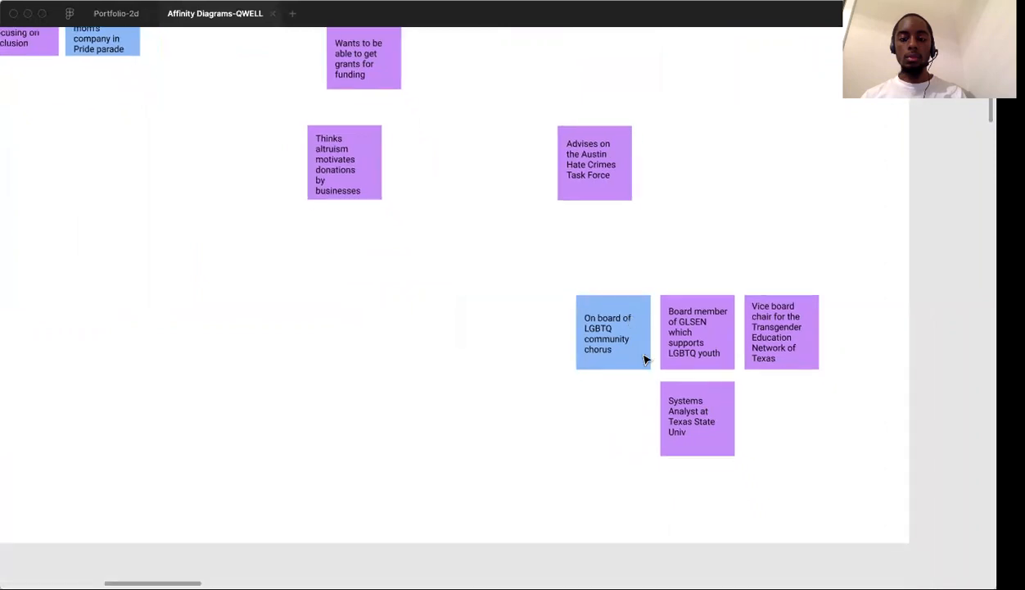
pyautogui.moveTo(600, 176); pyautogui.dragTo(604, 244)
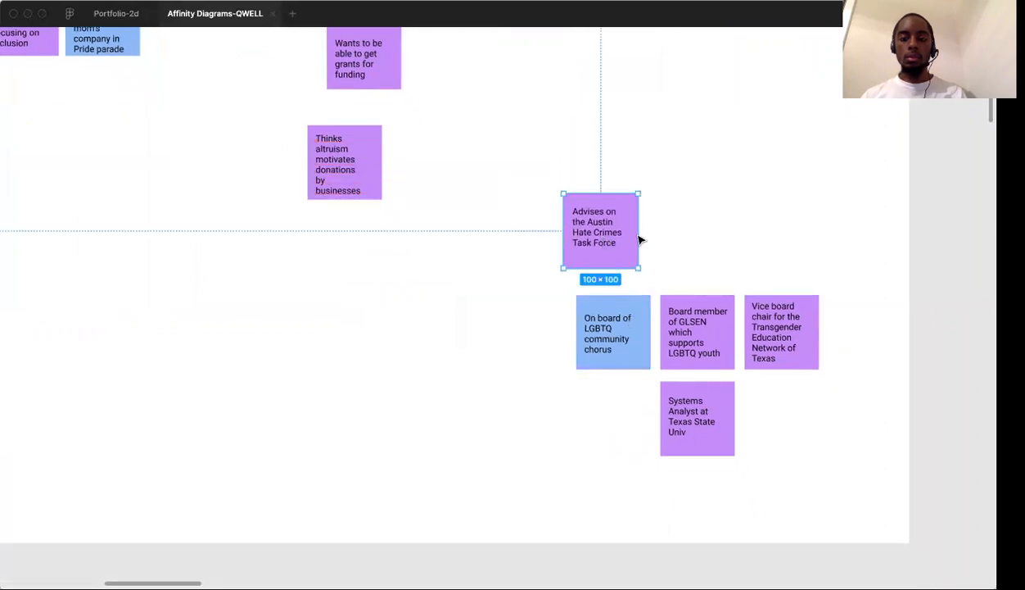
pyautogui.click(739, 236)
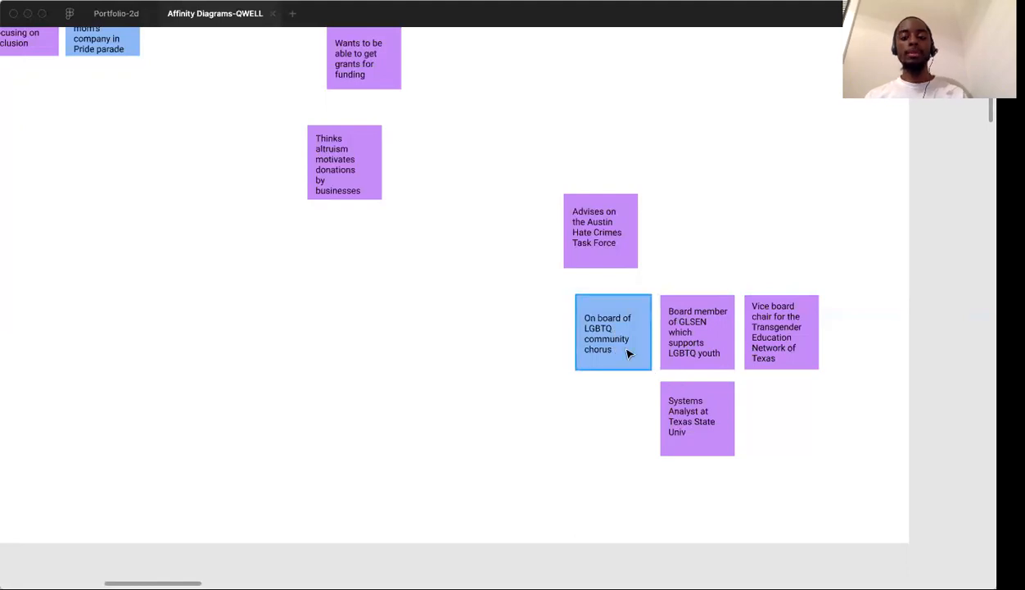
pyautogui.moveTo(622, 350); pyautogui.dragTo(471, 350)
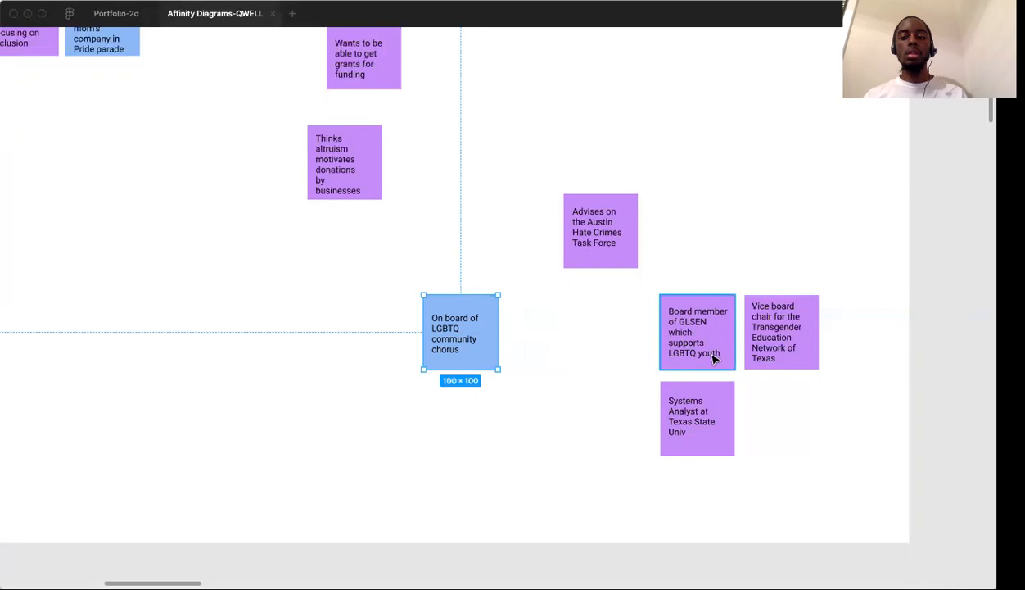
# Move the loose "Board member of GLSEN which supports LGBTQ youth" note beside the Out Youth and LGBTQIA alliance cluster
pyautogui.moveTo(712, 355); pyautogui.dragTo(201, 239)
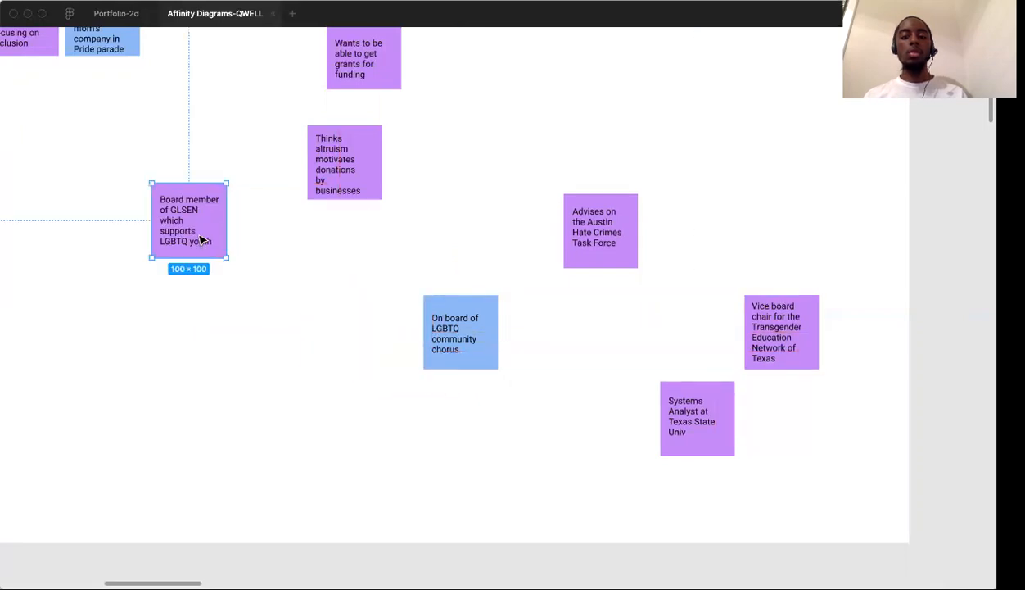
pyautogui.scroll(5, 204, 238)
pyautogui.hscroll(-5, 204, 238)
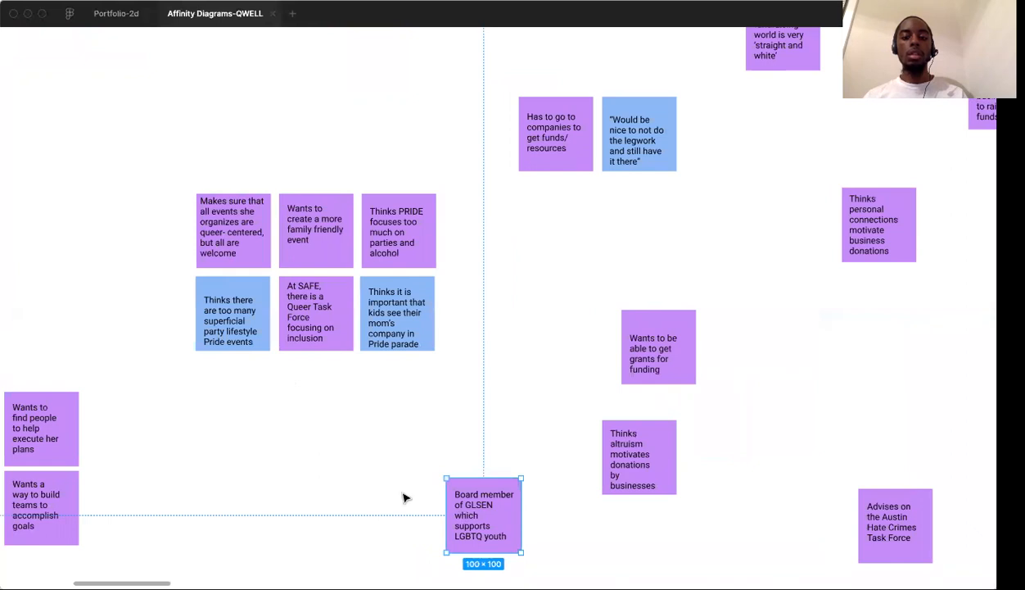
pyautogui.scroll(-5, 406, 496)
pyautogui.hscroll(-7, 406, 496)
pyautogui.scroll(-2, 406, 497)
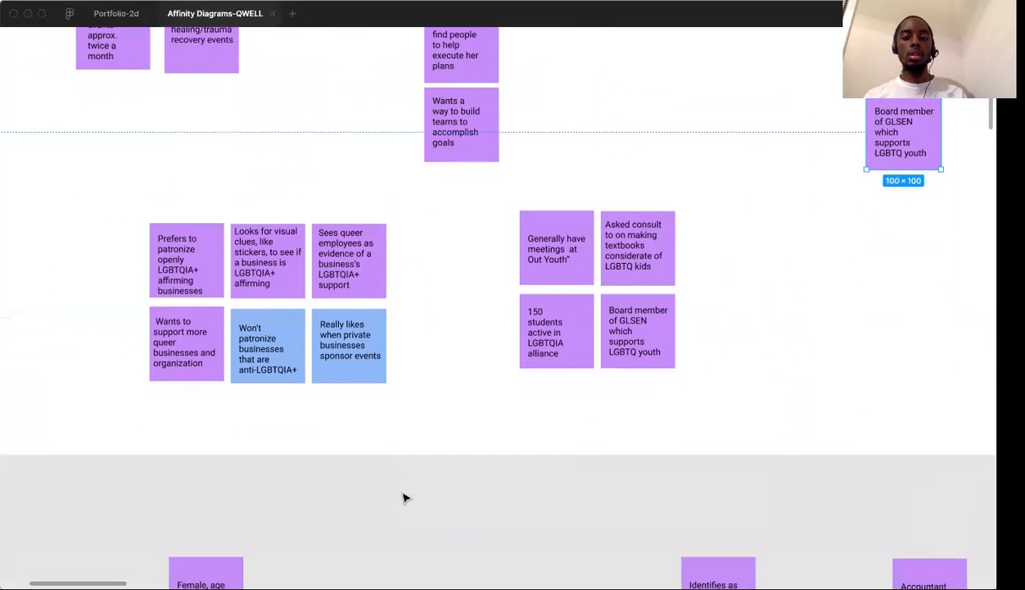
pyautogui.hscroll(4, 737, 245)
pyautogui.scroll(1, 738, 245)
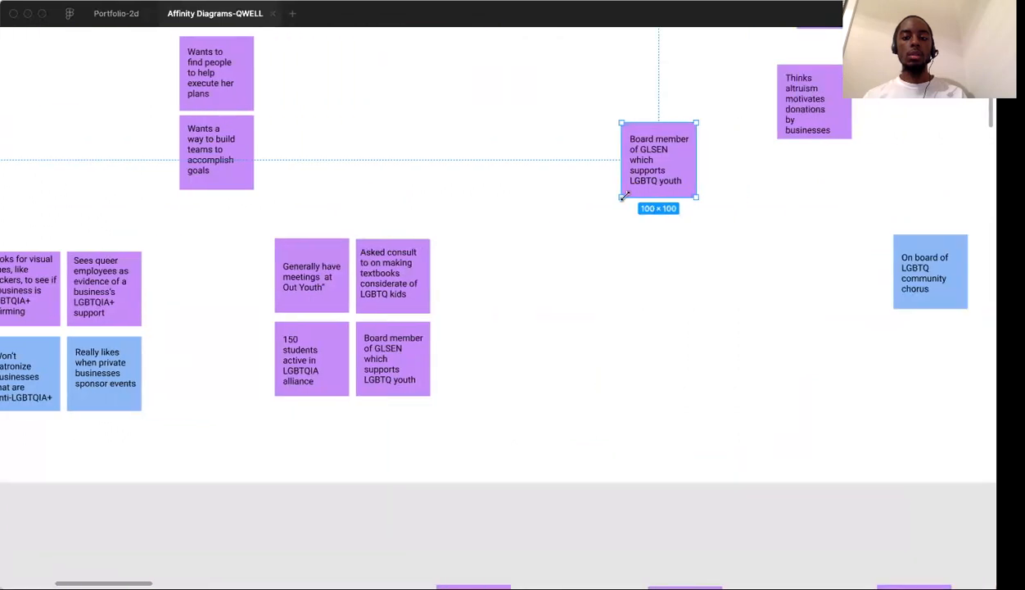
pyautogui.moveTo(653, 167); pyautogui.dragTo(472, 324)
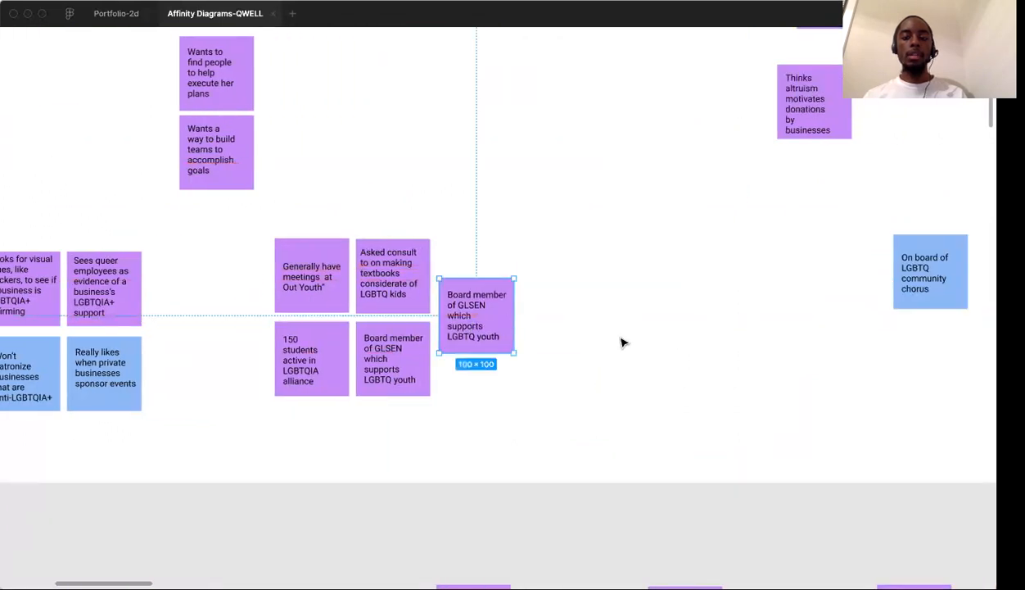
# Move the "Systems Analyst at Texas State Univ" note left and slightly down, away from the Transgender Education Network note
pyautogui.hscroll(4, 622, 344)
pyautogui.hscroll(5, 622, 343)
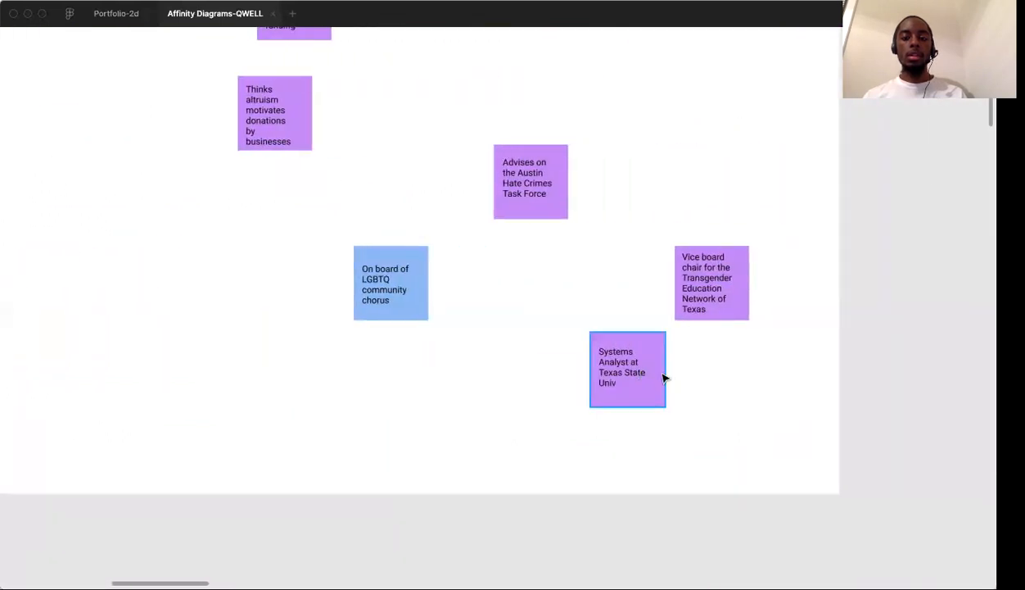
pyautogui.hscroll(-1, 647, 377)
pyautogui.scroll(1, 647, 377)
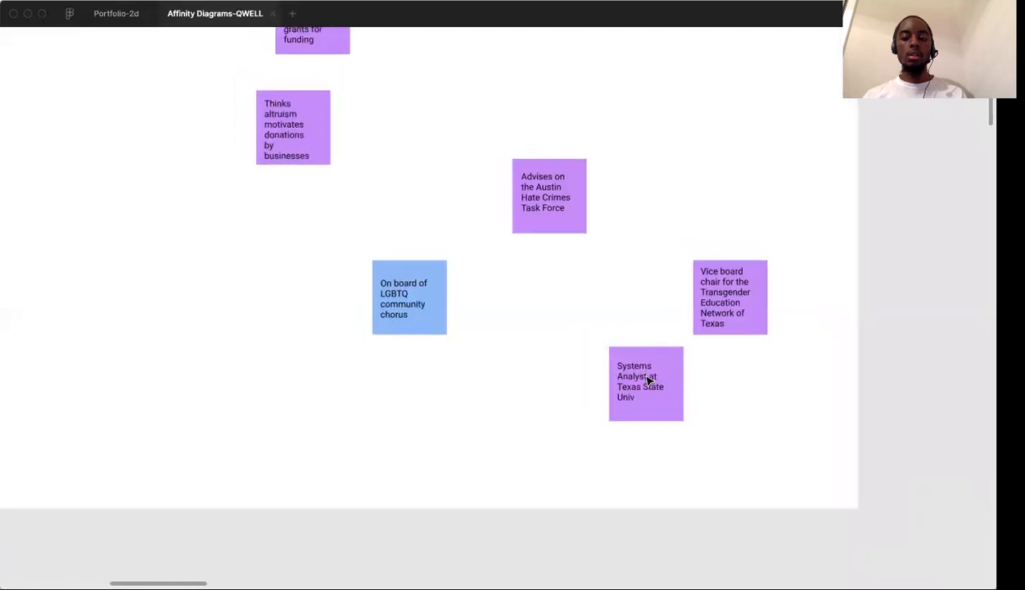
pyautogui.moveTo(647, 381); pyautogui.dragTo(536, 409)
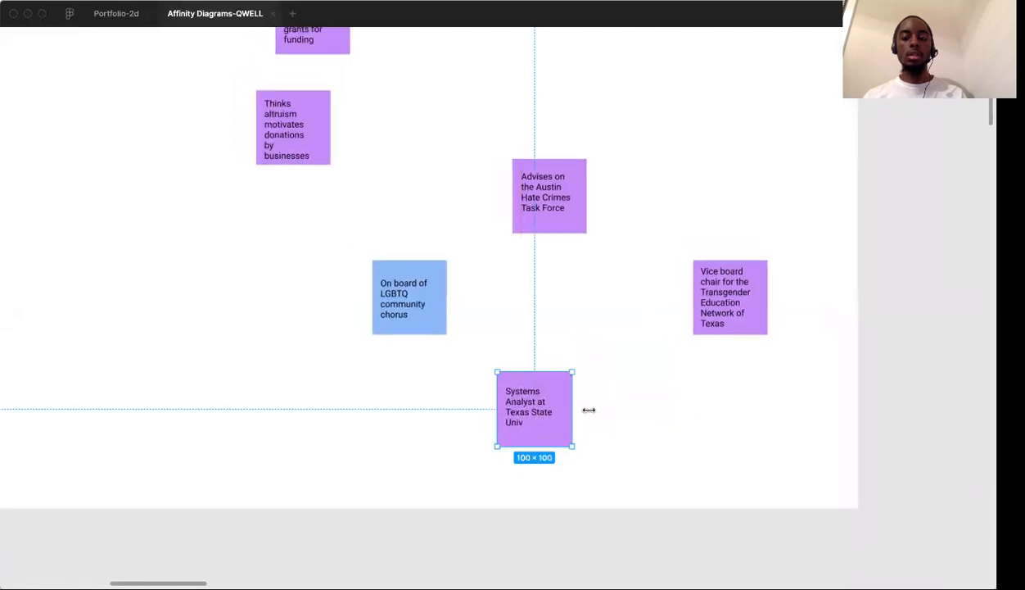
pyautogui.click(621, 429)
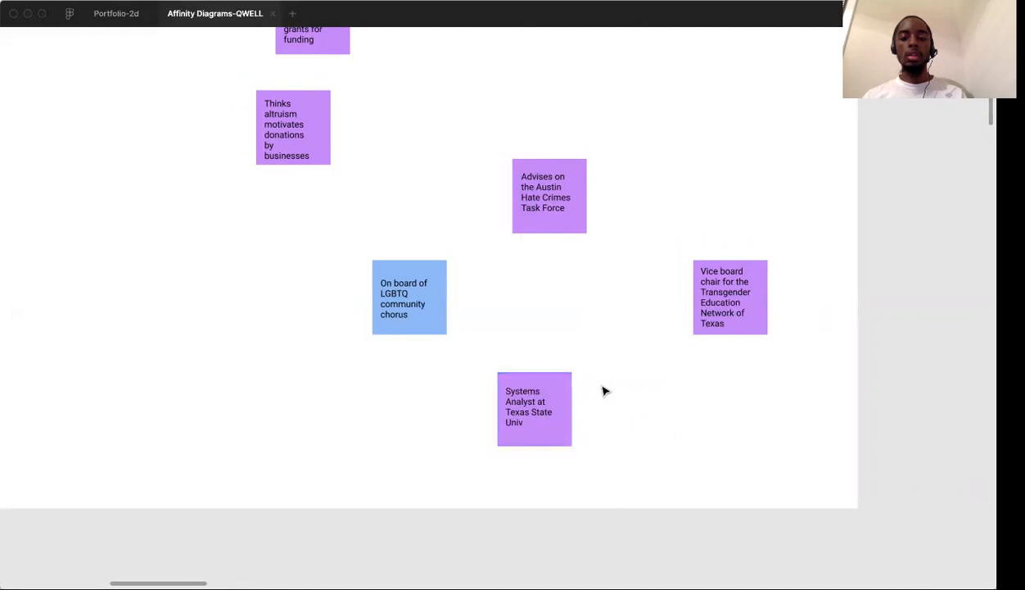
# Move the "Vice board chair for the Transgender Education Network of Texas" note far left, below the Pride events cluster
pyautogui.scroll(2, 604, 390)
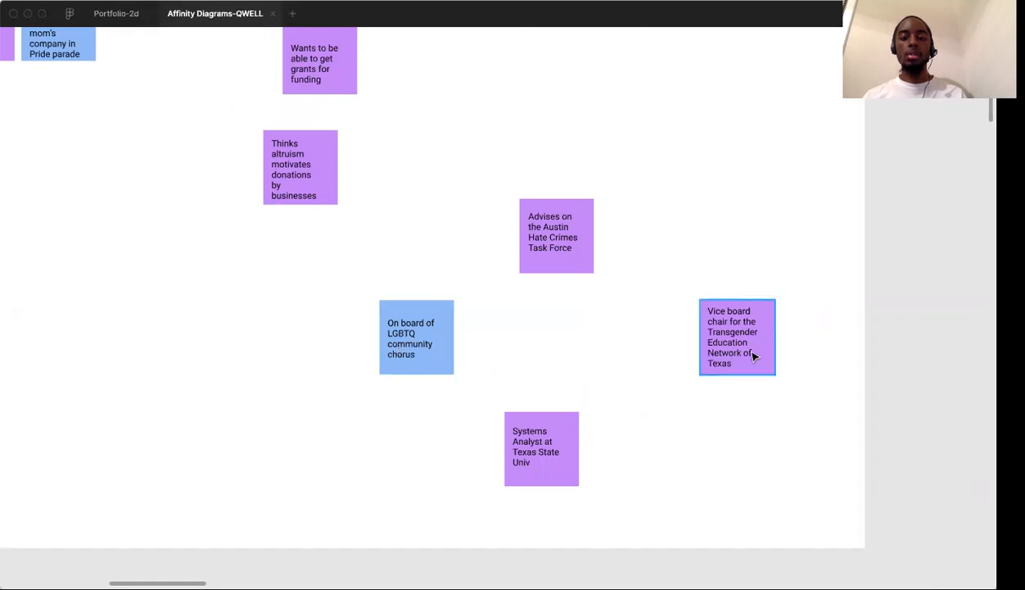
pyautogui.scroll(5, 754, 355)
pyautogui.hscroll(-5, 754, 356)
pyautogui.click(860, 454)
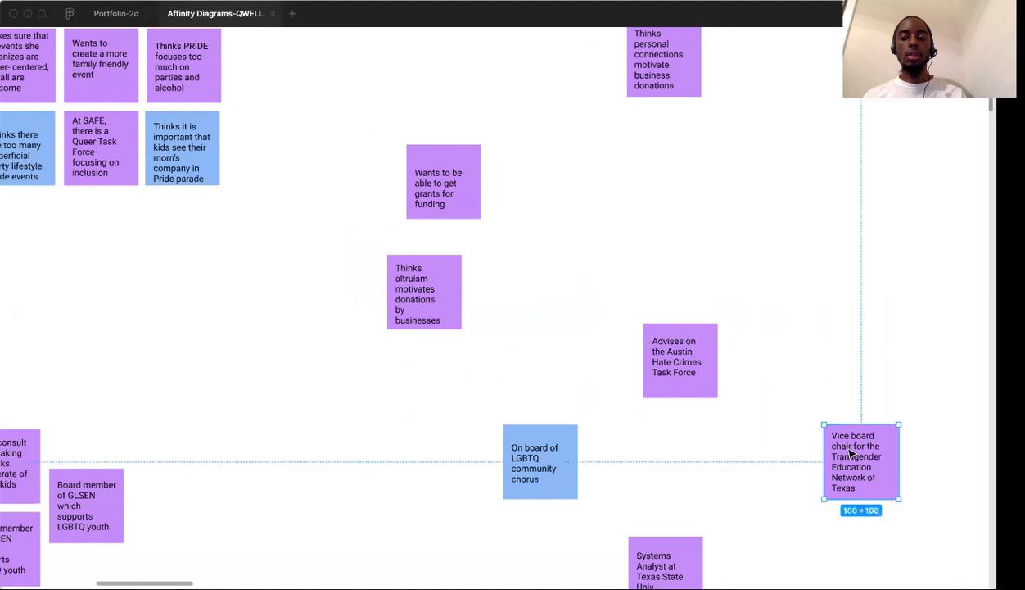
pyautogui.moveTo(518, 215); pyautogui.dragTo(211, 303)
pyautogui.press('super+z')
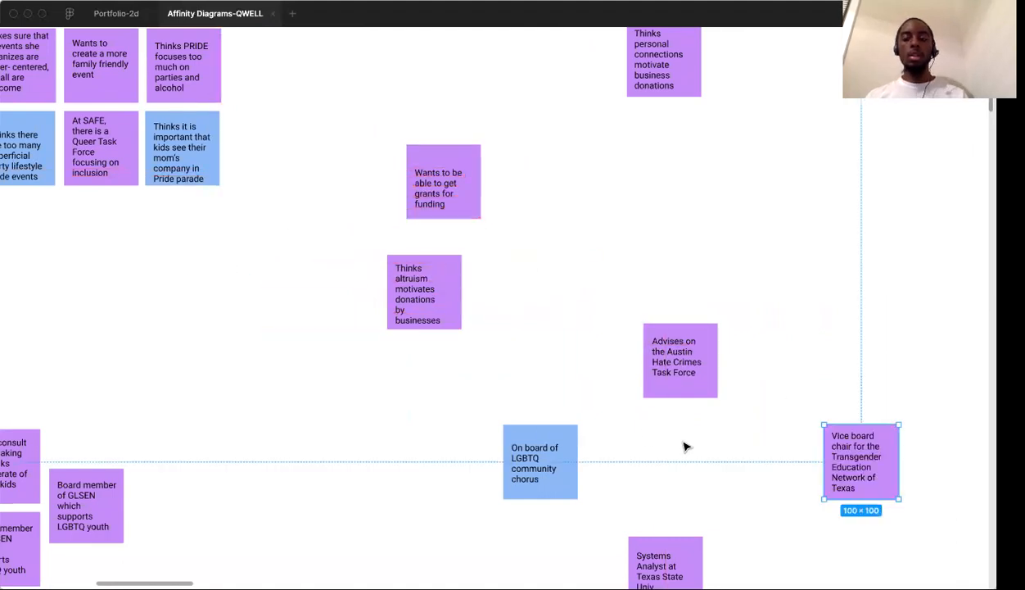
pyautogui.click(930, 442)
pyautogui.moveTo(893, 451); pyautogui.dragTo(151, 339)
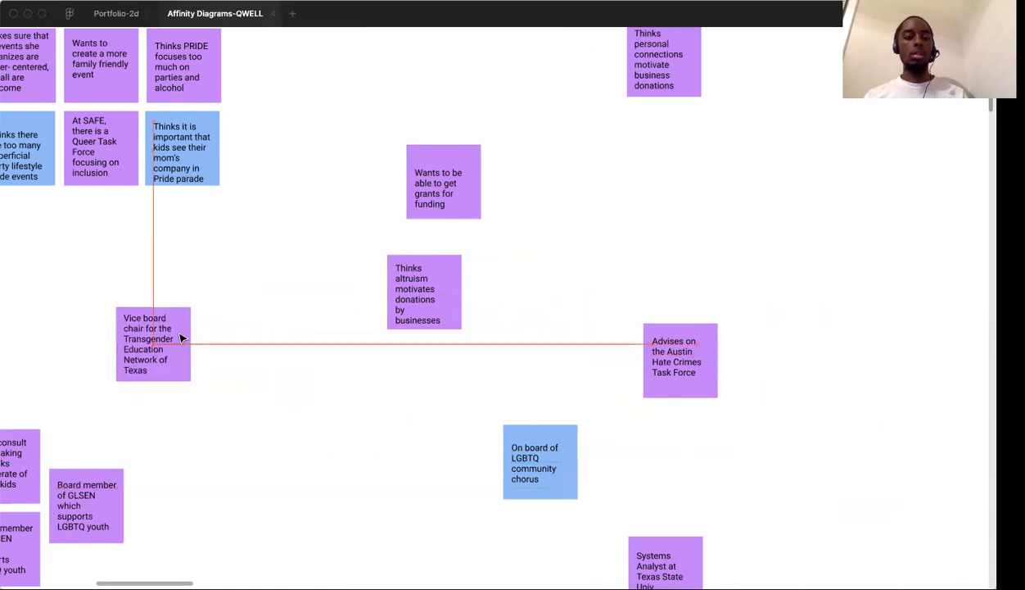
# Reposition the Transgender Education Network vice board chair note in the open area between the youth cluster and the community chorus note
pyautogui.hscroll(-10, 181, 339)
pyautogui.hscroll(-6, 181, 339)
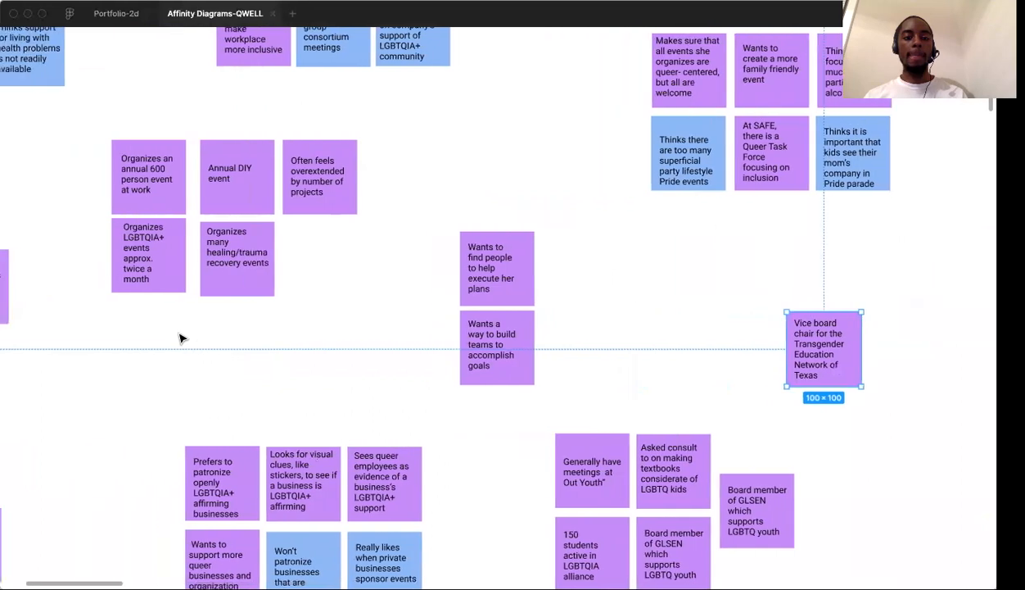
pyautogui.scroll(-3, 240, 331)
pyautogui.hscroll(-5, 240, 331)
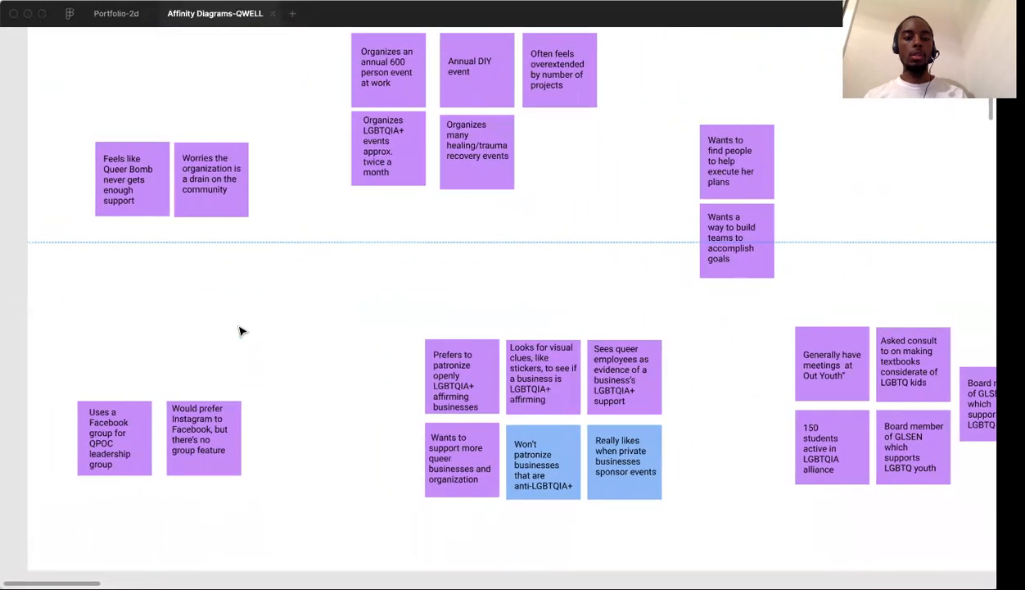
pyautogui.hscroll(5, 240, 331)
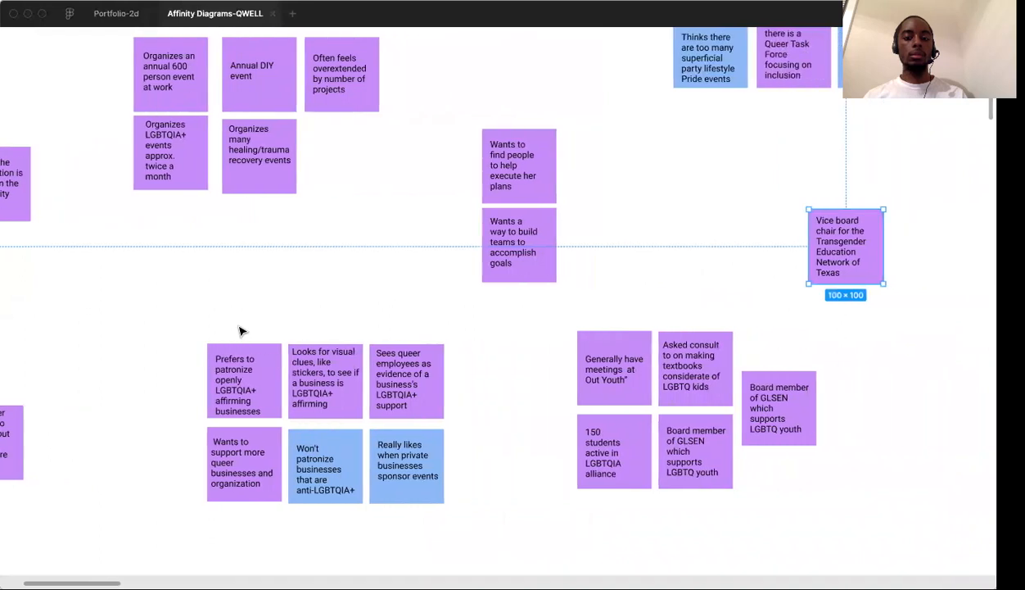
pyautogui.hscroll(12, 240, 331)
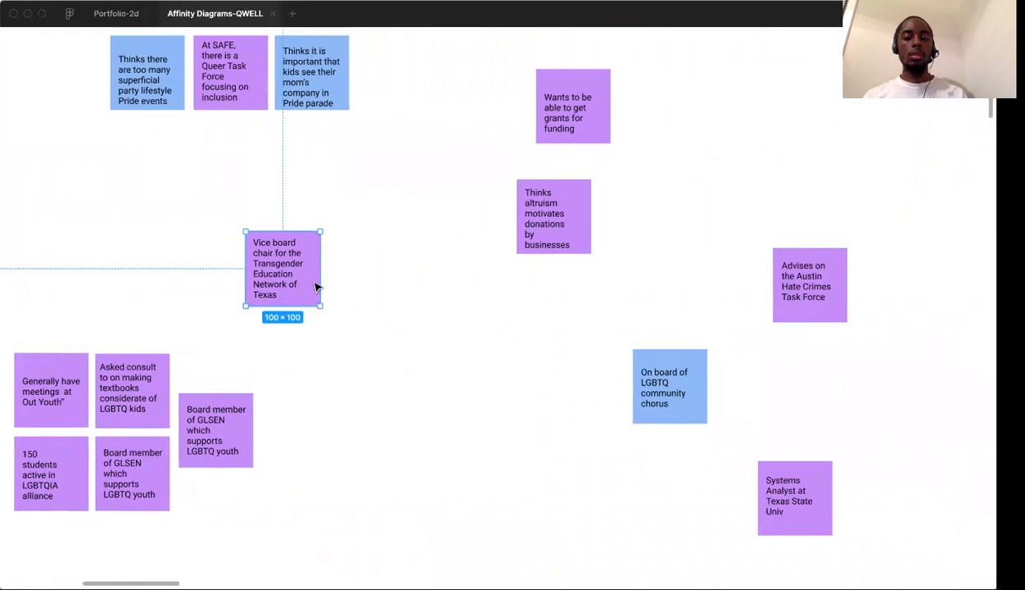
pyautogui.moveTo(304, 289); pyautogui.dragTo(525, 450)
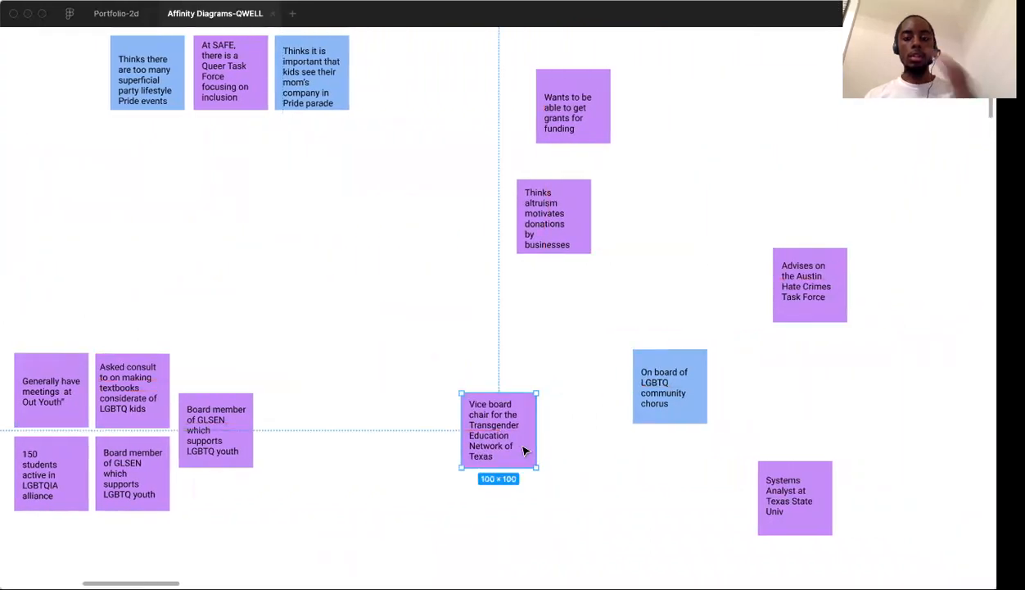
pyautogui.click(546, 368)
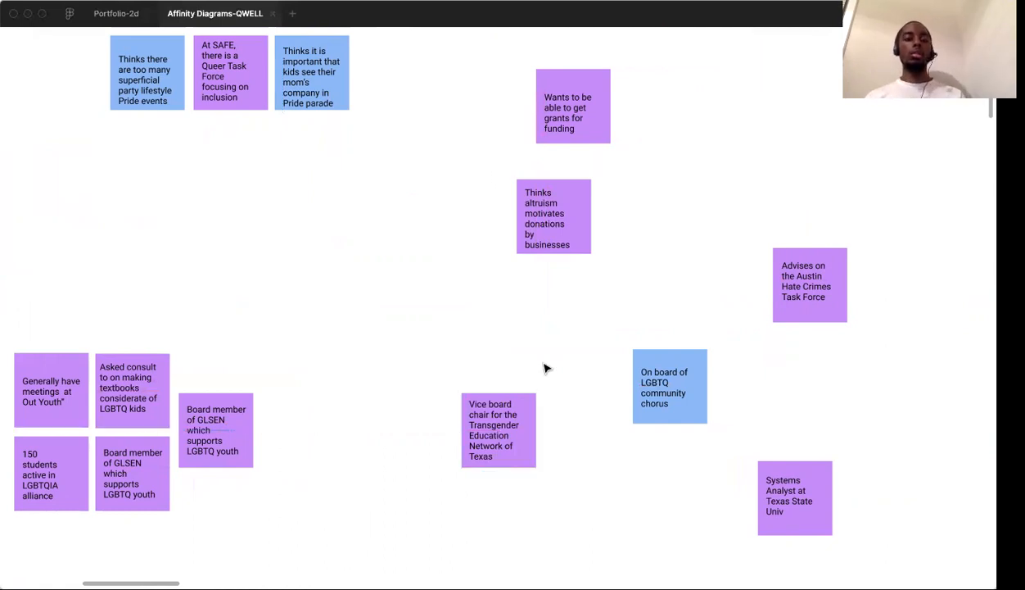
# Move the "Advises on the Austin Hate Crimes Task Force" note up and to the right, into open space
pyautogui.scroll(2, 456, 305)
pyautogui.hscroll(-2, 456, 305)
pyautogui.scroll(-2, 457, 305)
pyautogui.hscroll(3, 456, 305)
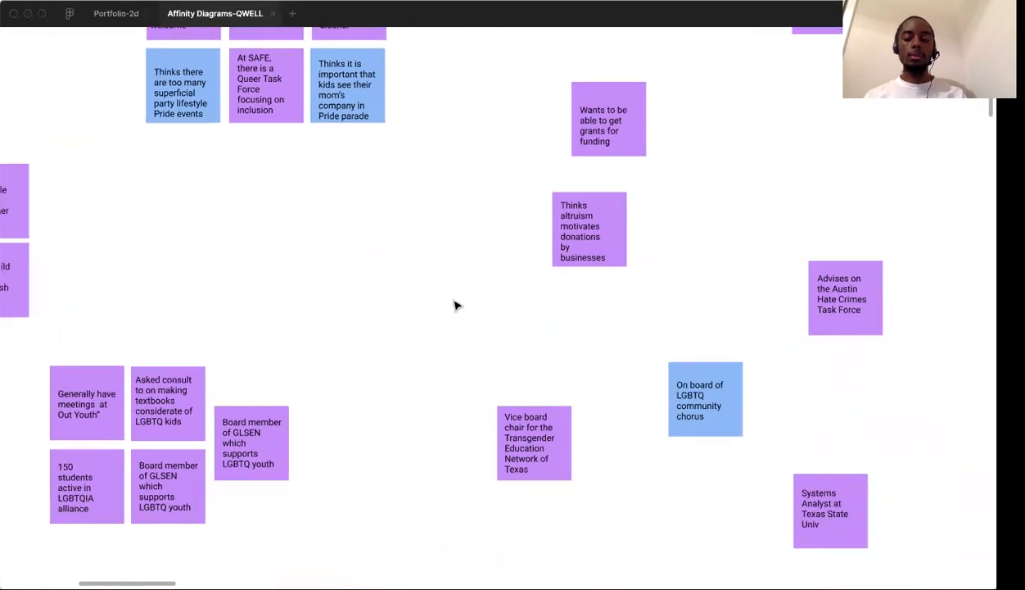
pyautogui.hscroll(3, 456, 305)
pyautogui.moveTo(563, 245); pyautogui.dragTo(634, 202)
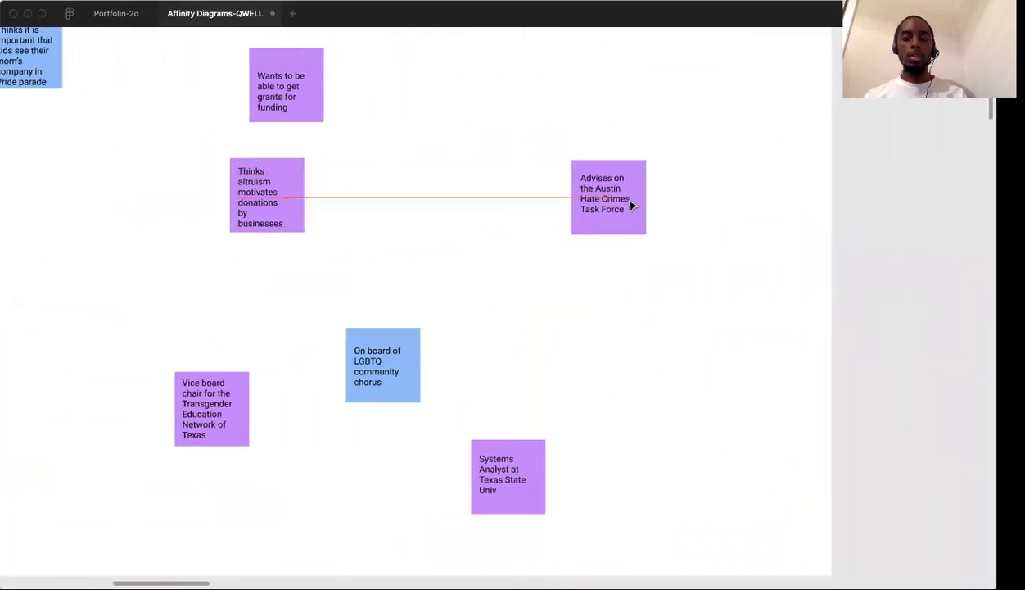
# Move the LGBTQ community chorus note to the board's lower-right area and shift the Systems Analyst note slightly down and right
pyautogui.click(483, 321)
pyautogui.moveTo(405, 360); pyautogui.dragTo(766, 514)
pyautogui.moveTo(540, 481); pyautogui.dragTo(578, 516)
pyautogui.click(419, 421)
pyautogui.hscroll(-5, 419, 421)
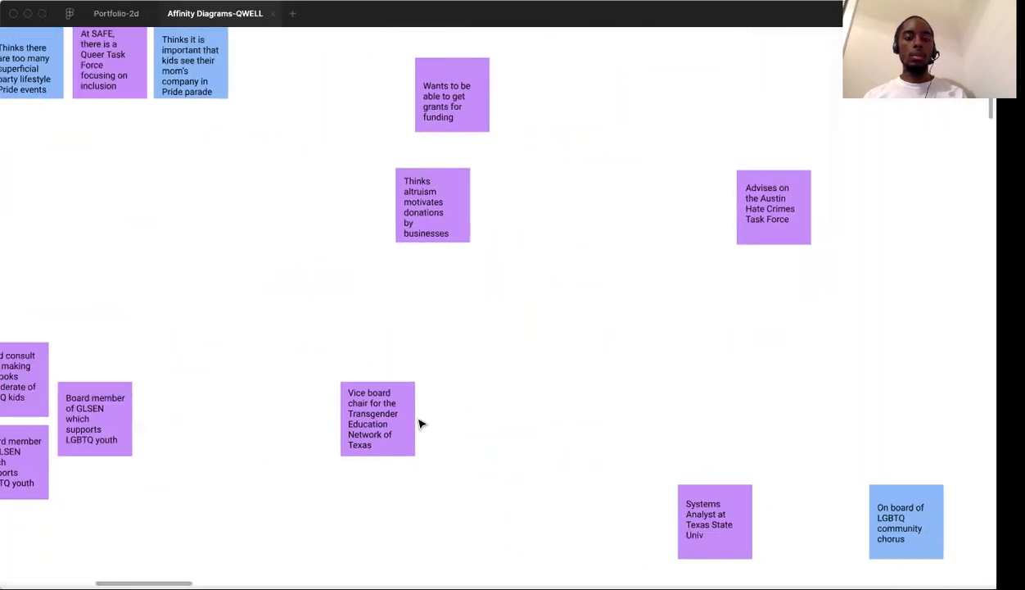
# Bring the "Wants to be able to get grants for funding" note down close above the altruism donations note
pyautogui.click(465, 223)
pyautogui.scroll(3, 469, 224)
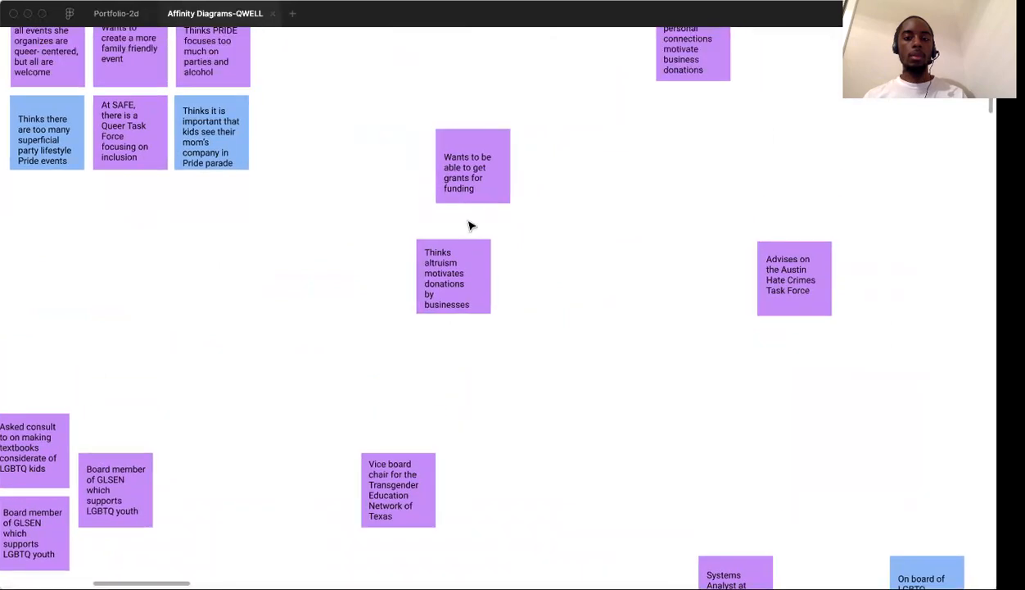
pyautogui.moveTo(475, 209); pyautogui.dragTo(462, 232)
pyautogui.click(504, 478)
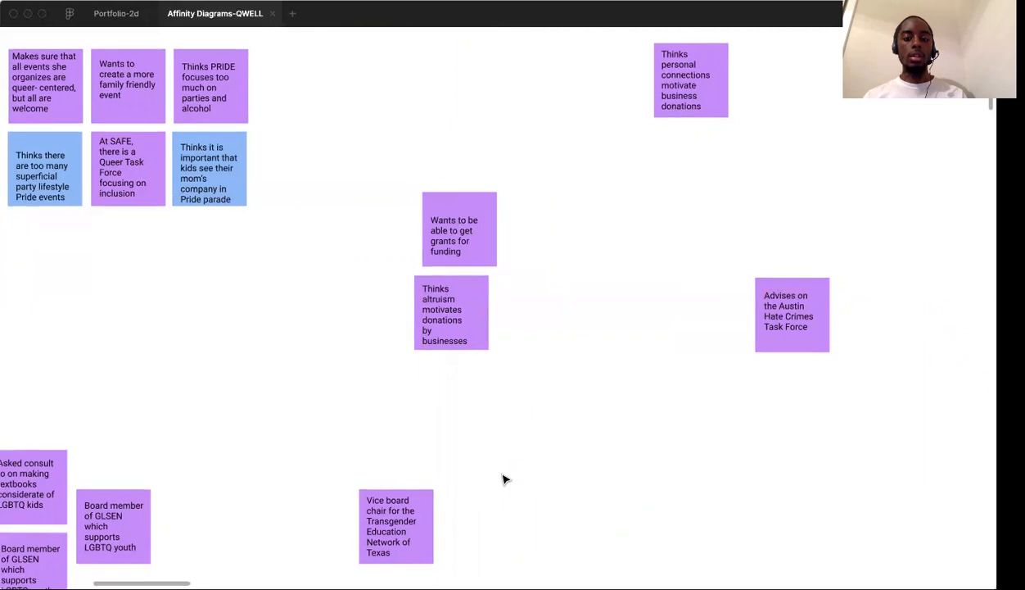
# Review the youth, team-building and Pride events clusters for notes that belong together
pyautogui.scroll(-3, 505, 479)
pyautogui.hscroll(-1, 505, 479)
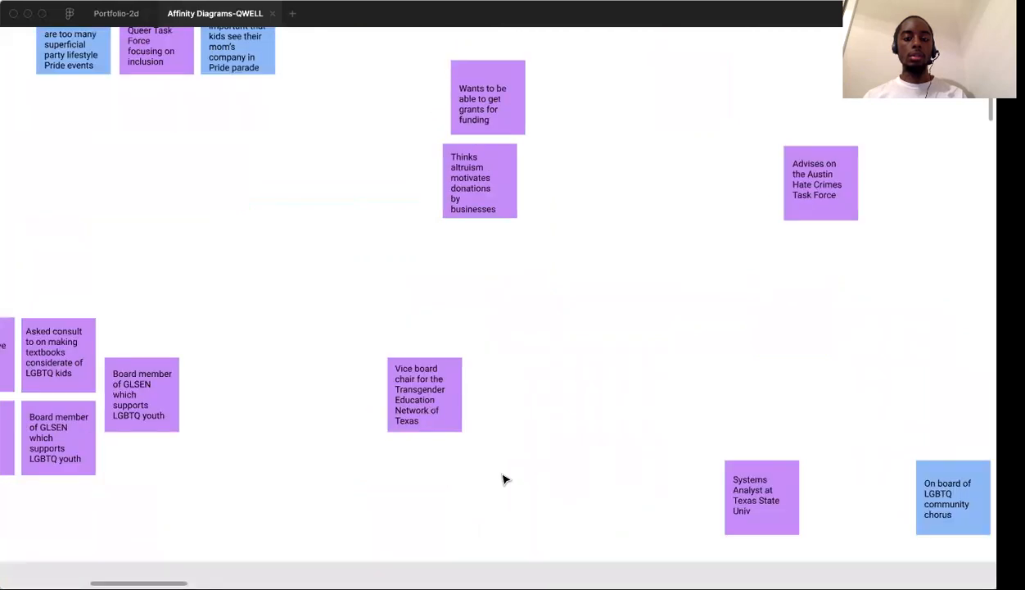
pyautogui.hscroll(-5, 334, 352)
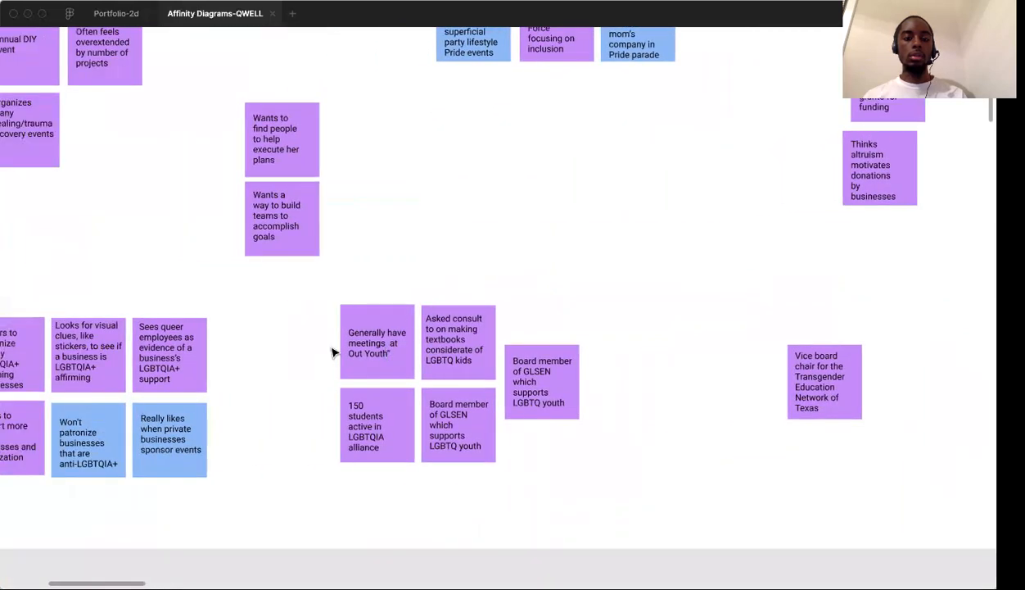
pyautogui.hscroll(-2, 334, 352)
pyautogui.scroll(4, 334, 352)
pyautogui.hscroll(3, 334, 353)
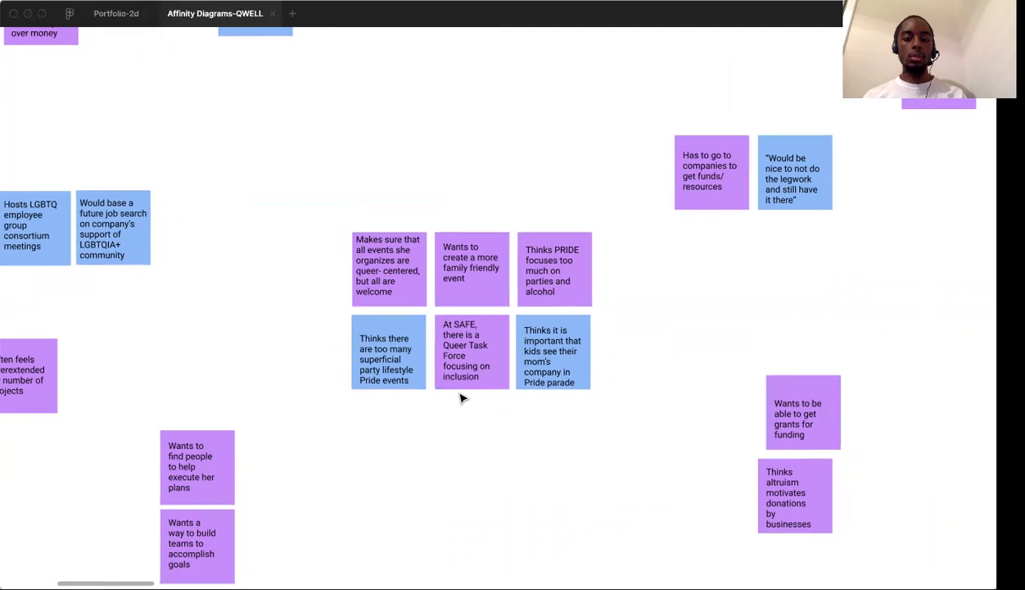
pyautogui.scroll(-1, 460, 396)
pyautogui.hscroll(1, 460, 396)
pyautogui.scroll(-1, 465, 387)
pyautogui.hscroll(1, 465, 386)
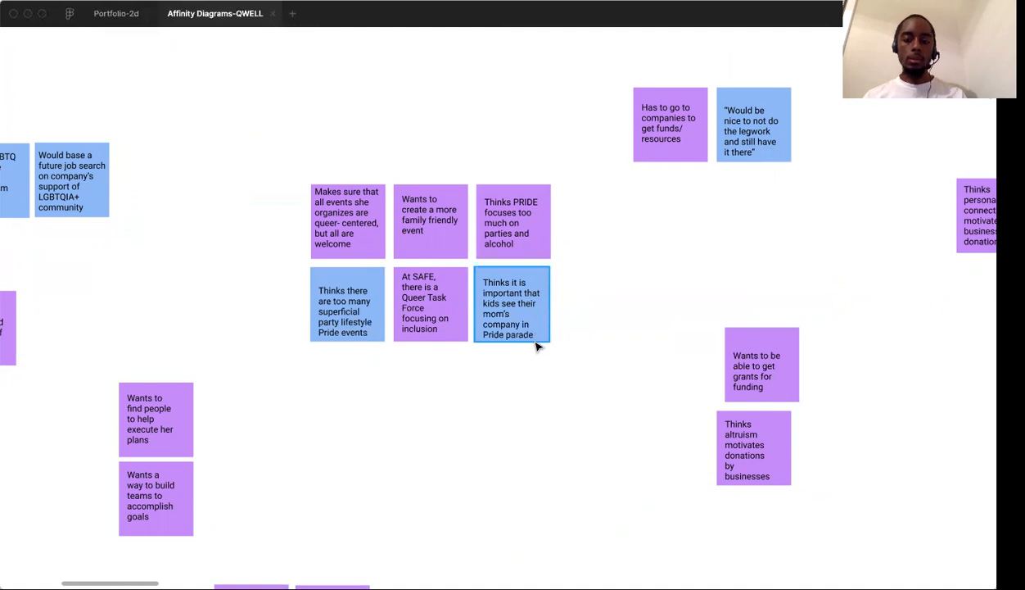
# Move the note about kids seeing their mom's company in the Pride parade into the youth cluster, with the outer GLSEN note shifted below it
pyautogui.scroll(-5, 537, 348)
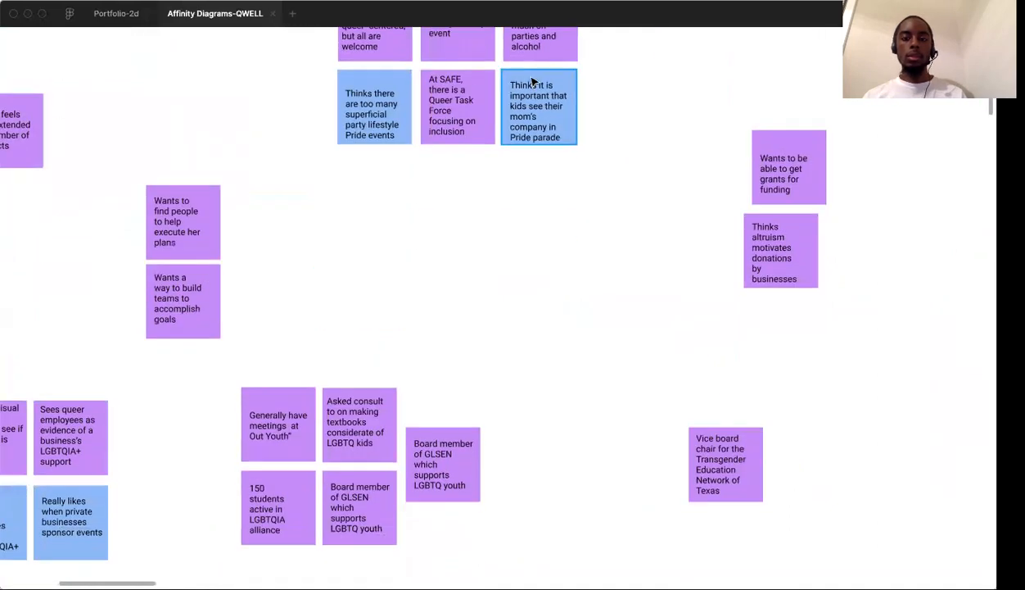
pyautogui.click(547, 137)
pyautogui.moveTo(549, 156); pyautogui.dragTo(453, 527)
pyautogui.moveTo(453, 396)
pyautogui.mouseDown()
pyautogui.moveTo(453, 428)
pyautogui.moveTo(449, 406)
pyautogui.mouseUp()
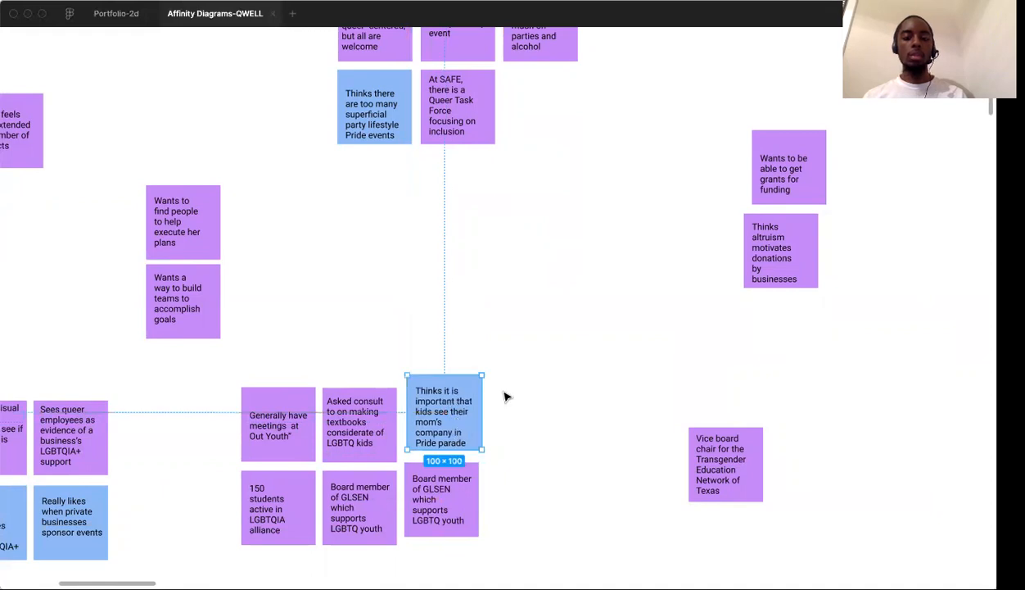
pyautogui.click(493, 383)
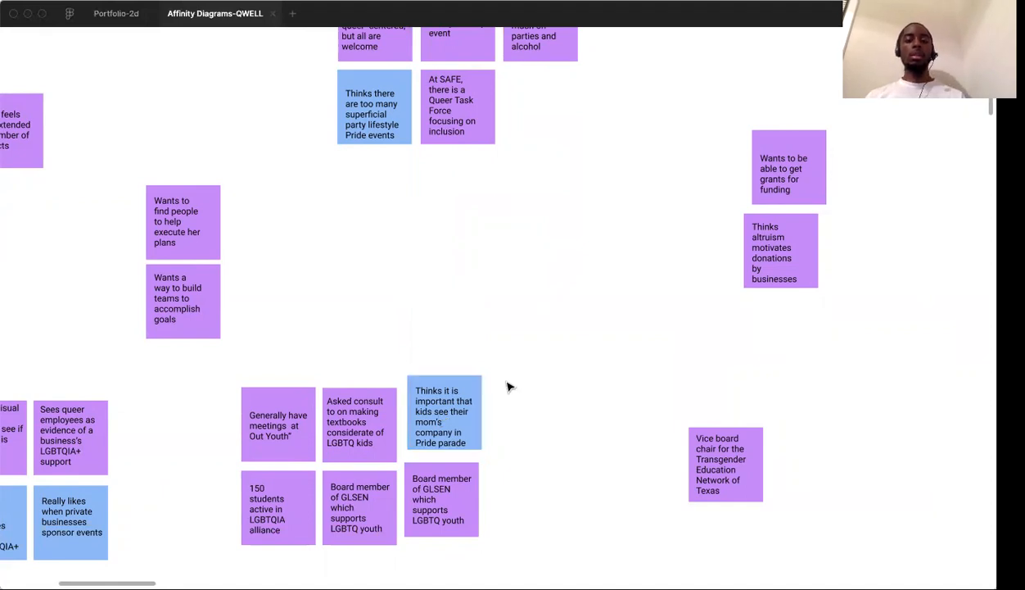
# Look over the Pride events cluster and the remaining loose notes across the whole diagram
pyautogui.scroll(5, 462, 434)
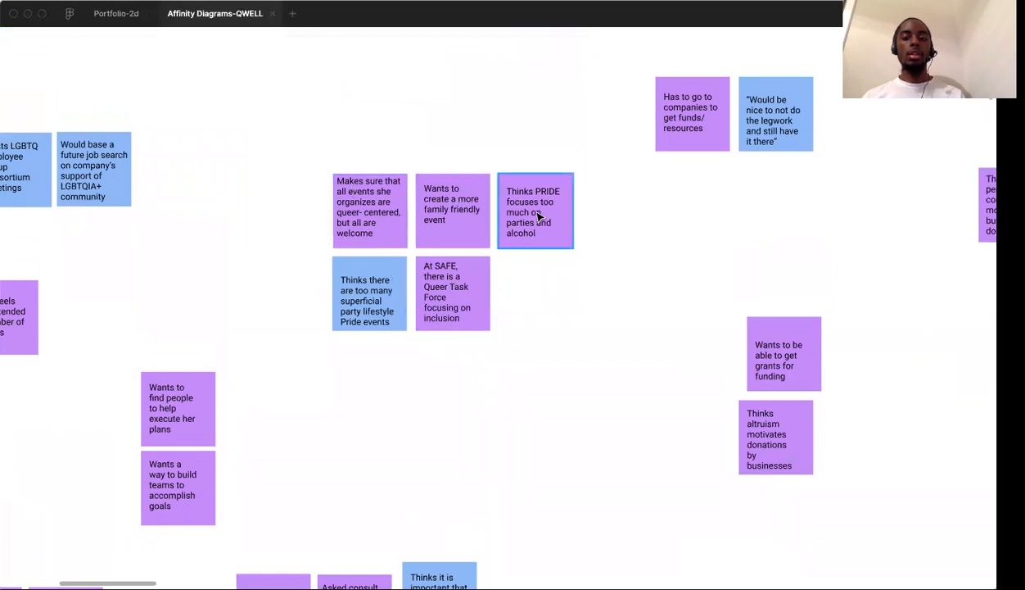
pyautogui.scroll(1, 535, 298)
pyautogui.scroll(1, 536, 298)
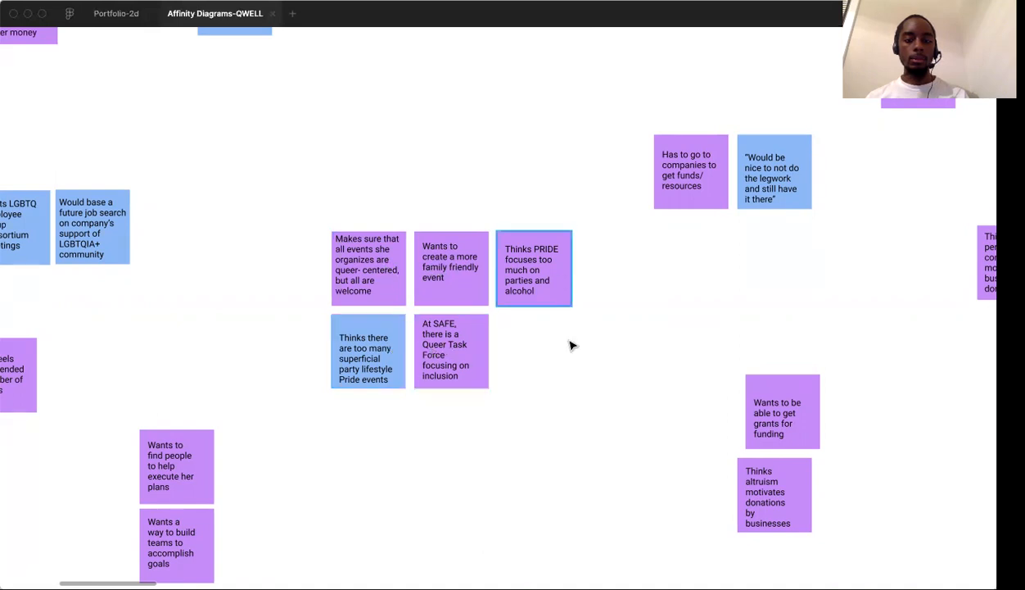
pyautogui.scroll(-10, 570, 367)
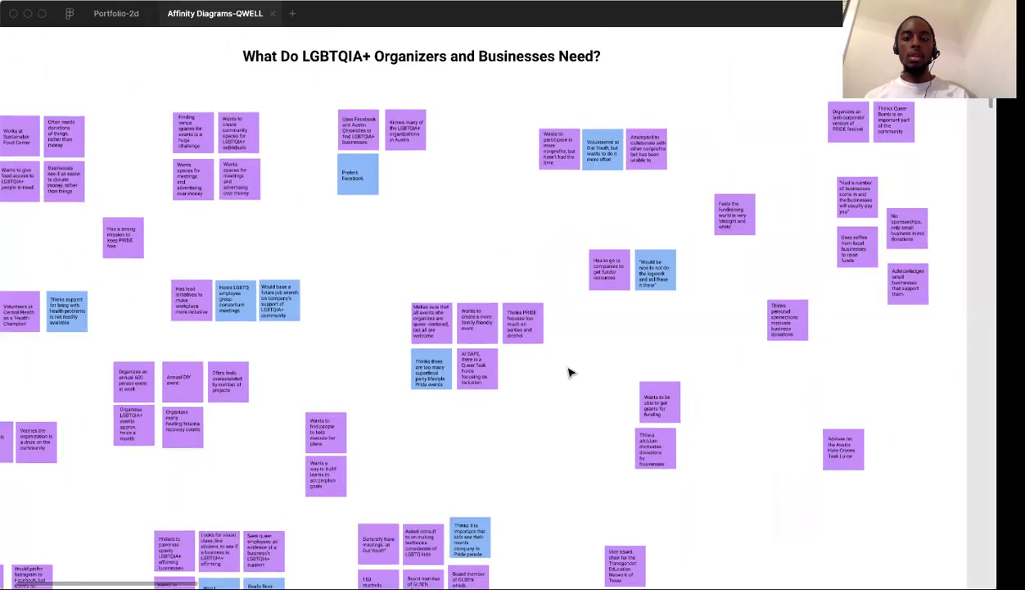
pyautogui.hscroll(6, 571, 372)
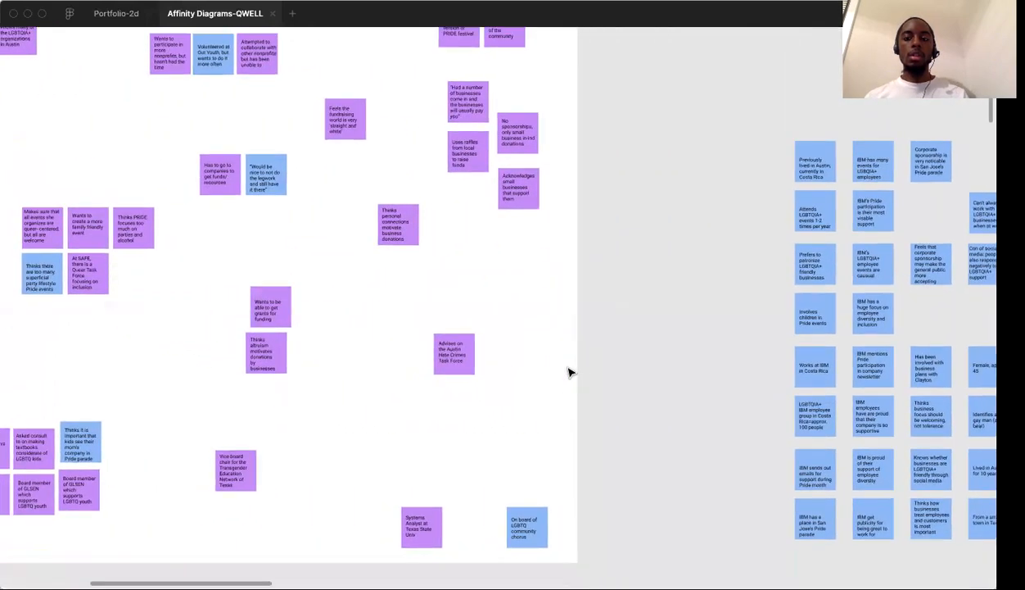
# Look over the whole organizers and businesses needs diagram and examine the note clusters in the "How is Current Process Frustrating?" diagram
pyautogui.scroll(-5, 577, 438)
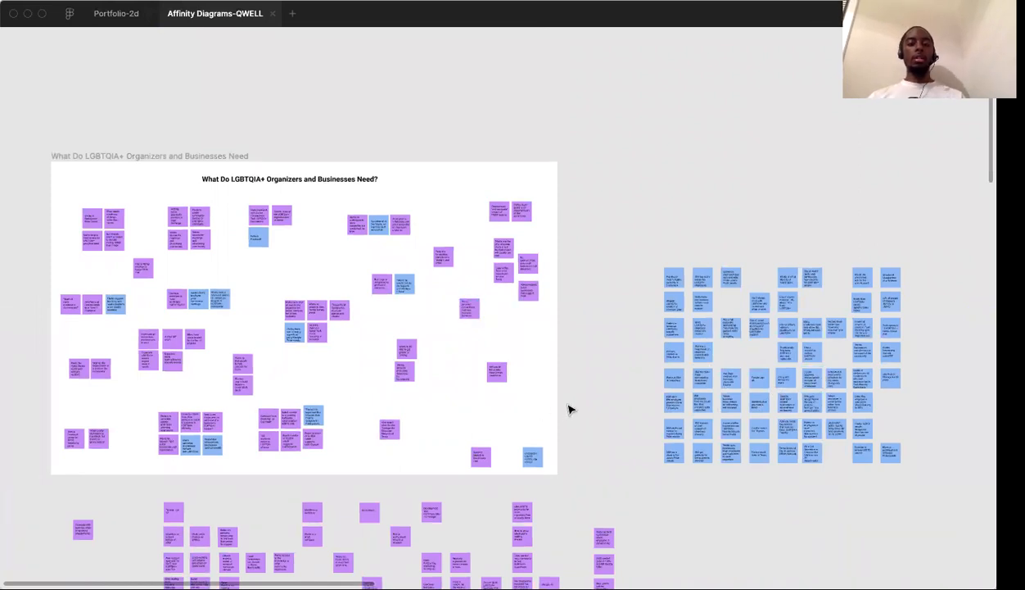
pyautogui.scroll(-2, 571, 409)
pyautogui.hscroll(-1, 571, 409)
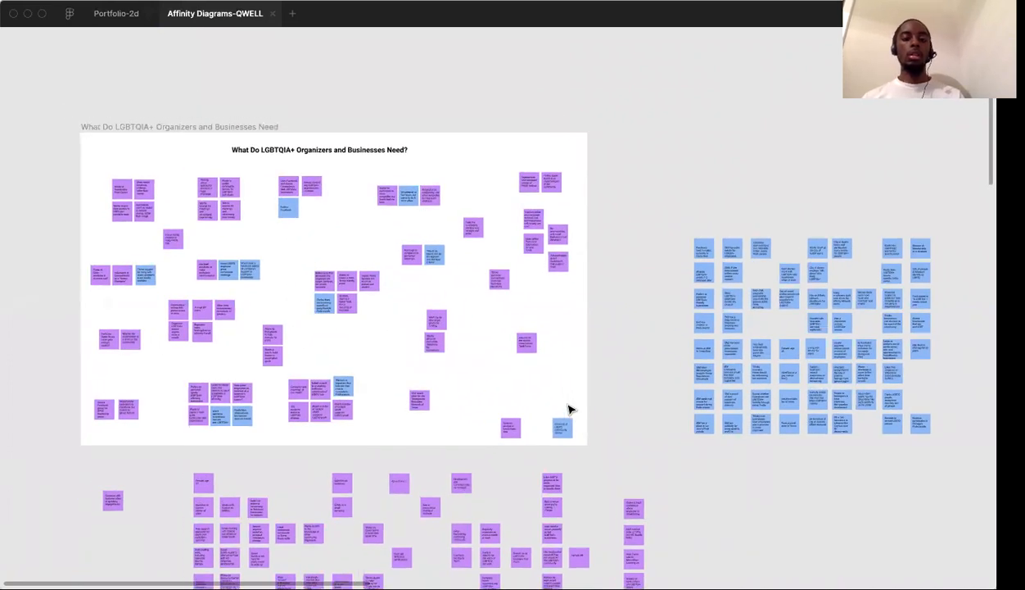
pyautogui.hscroll(15, 571, 410)
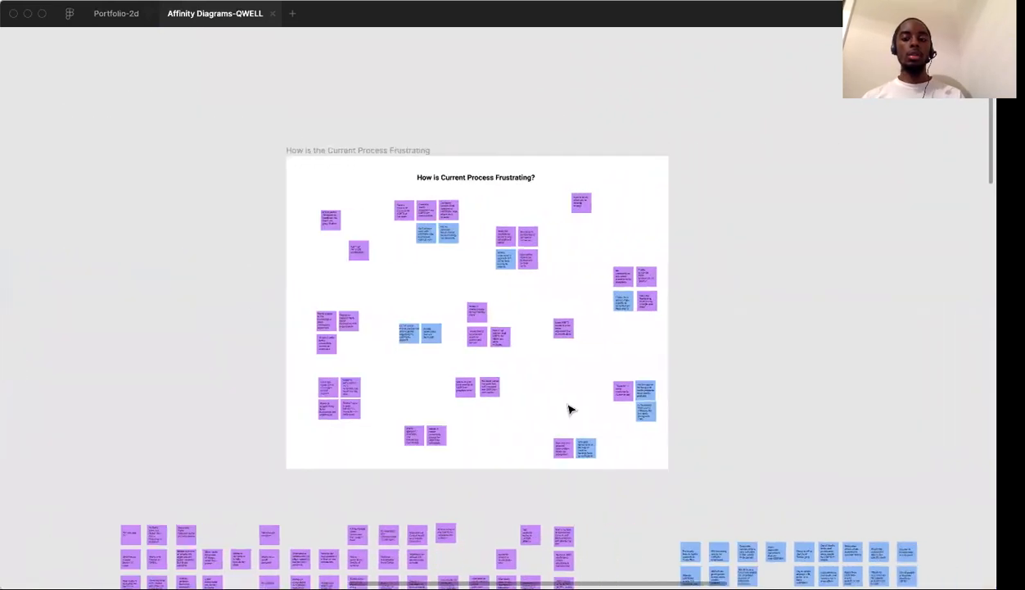
pyautogui.scroll(5, 536, 366)
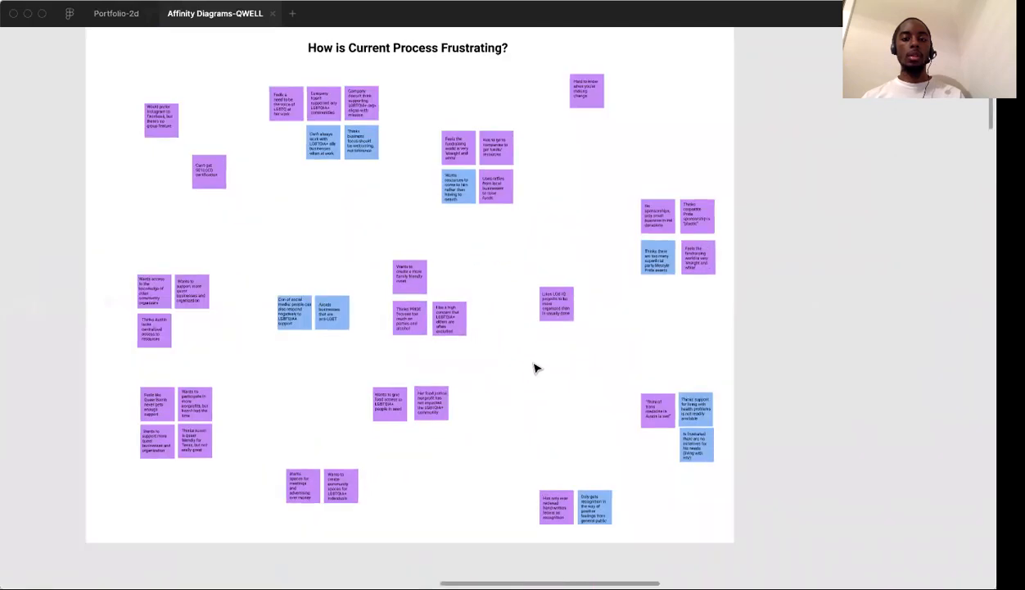
pyautogui.scroll(3, 536, 367)
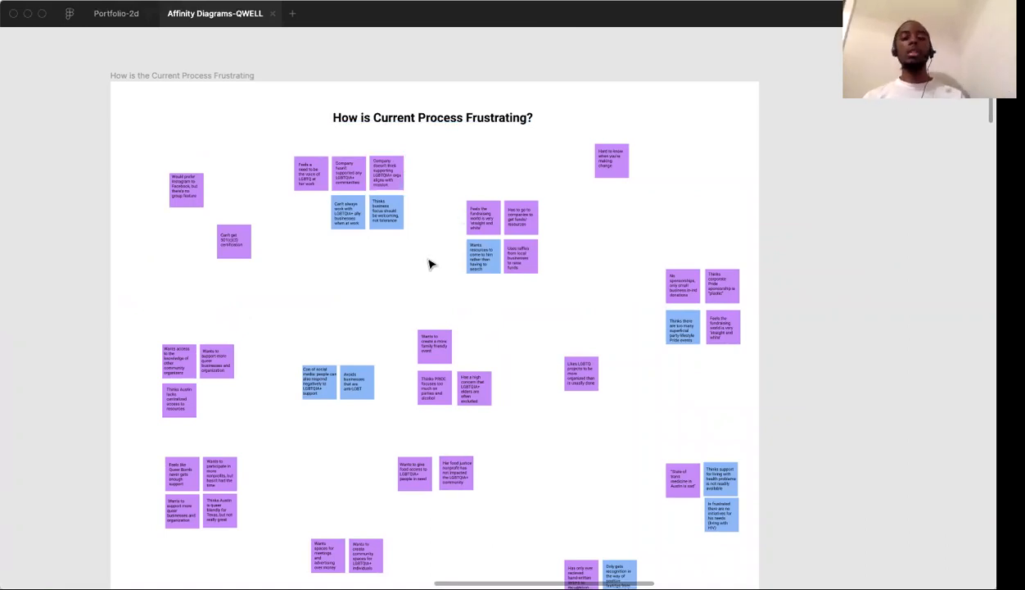
pyautogui.scroll(-1, 430, 264)
pyautogui.hscroll(-1, 430, 263)
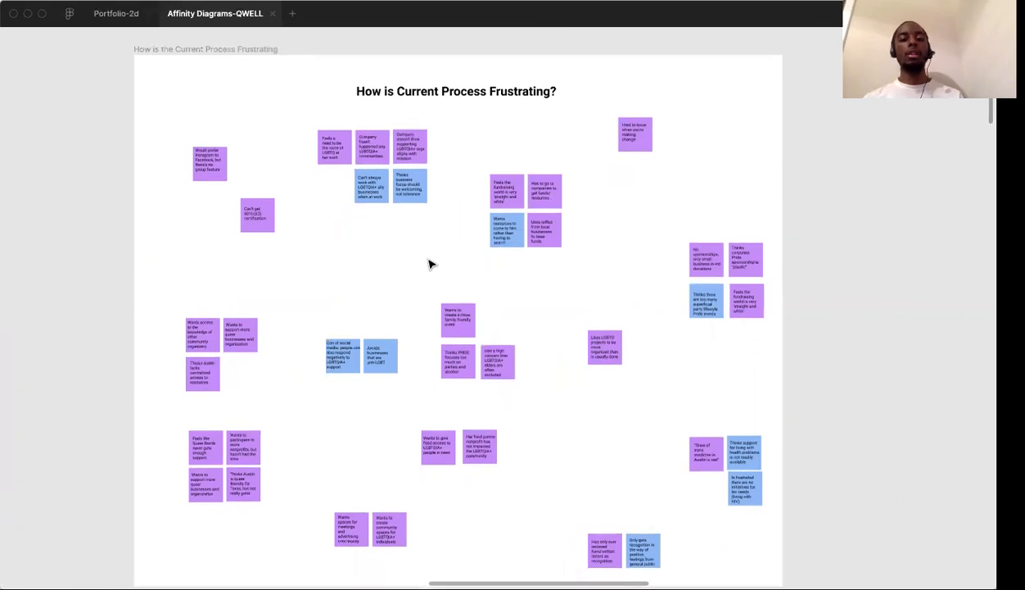
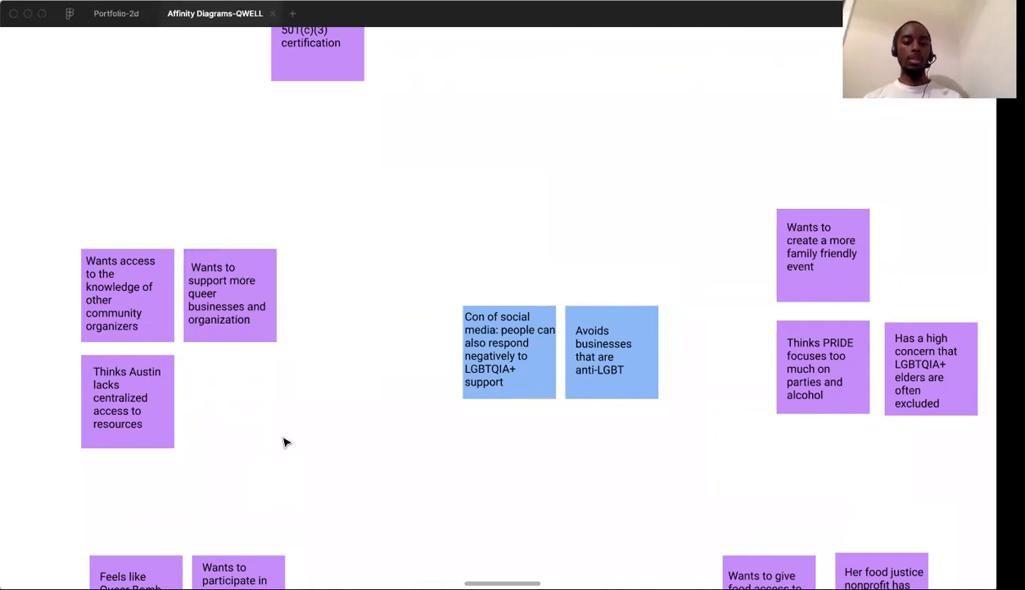
# Move the note about participating in more nonprofits out of the Queer Bomb cluster and centre the Queer Bomb note above the remaining two
pyautogui.scroll(-5, 284, 443)
pyautogui.scroll(-3, 284, 442)
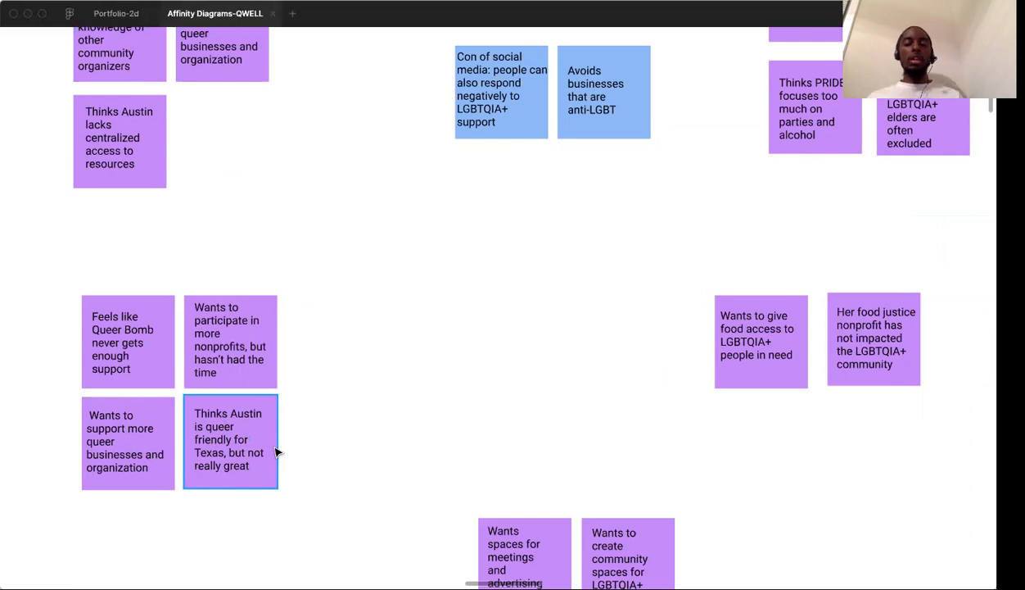
pyautogui.click(257, 317)
pyautogui.moveTo(245, 329); pyautogui.dragTo(354, 312)
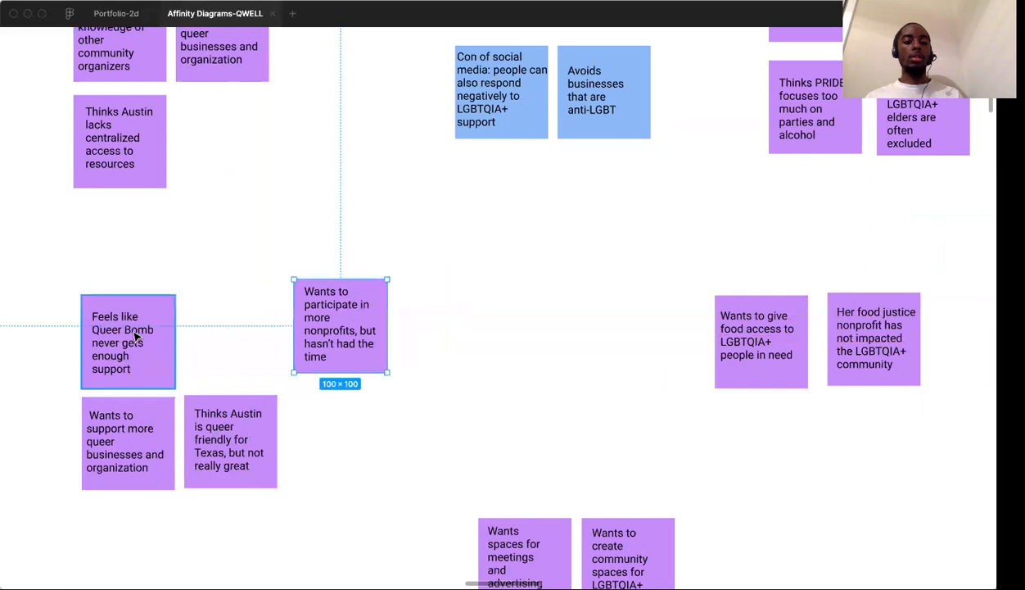
pyautogui.moveTo(136, 336); pyautogui.dragTo(186, 336)
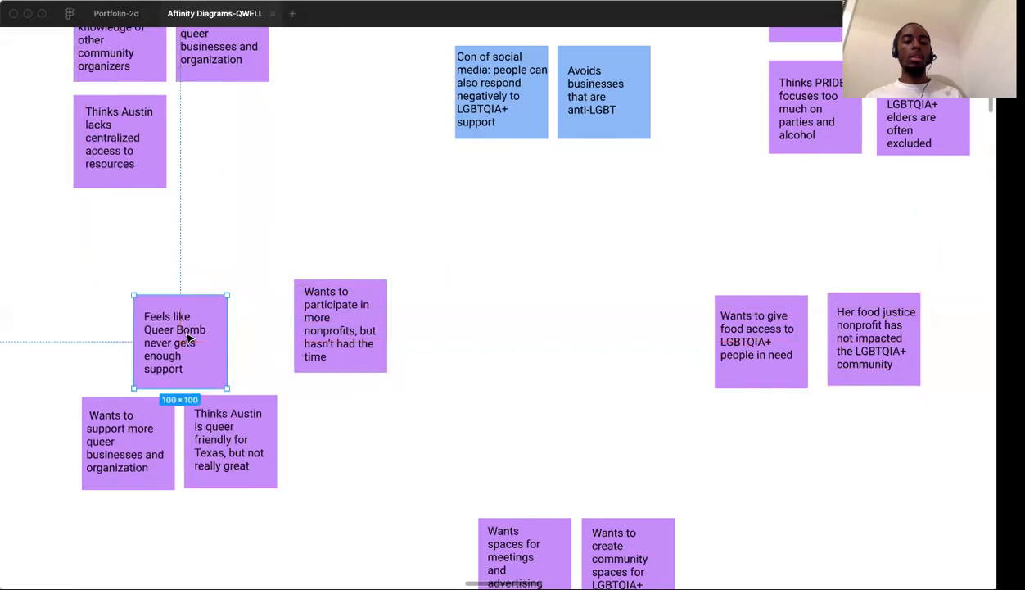
pyautogui.click(350, 316)
pyautogui.moveTo(354, 314); pyautogui.dragTo(461, 284)
pyautogui.click(586, 352)
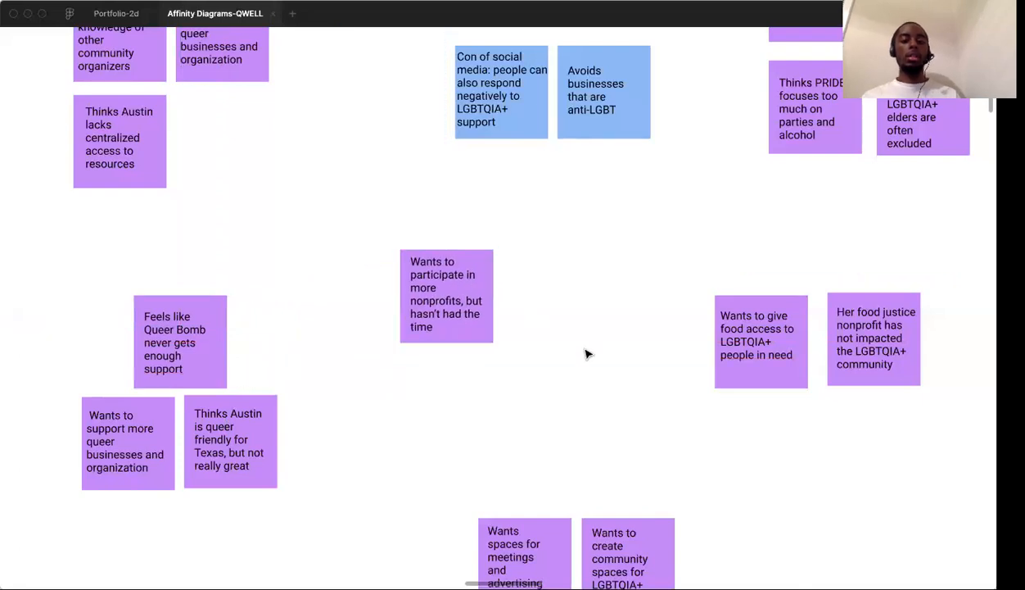
# Examine the food access, community spaces and family-friendly event clusters for notes that do not belong together
pyautogui.scroll(-5, 586, 353)
pyautogui.hscroll(5, 587, 353)
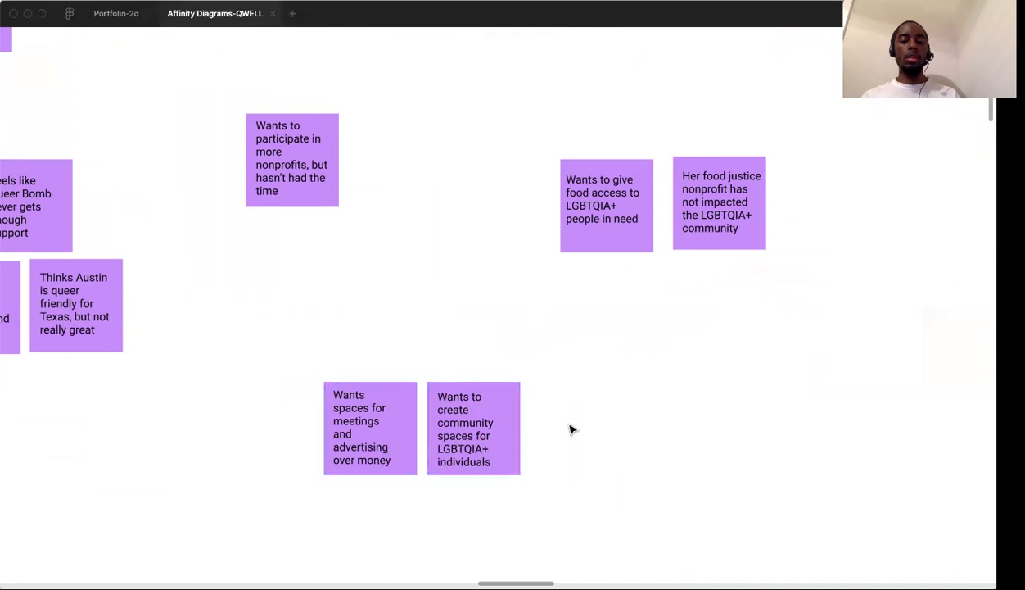
pyautogui.scroll(5, 571, 429)
pyautogui.hscroll(2, 572, 429)
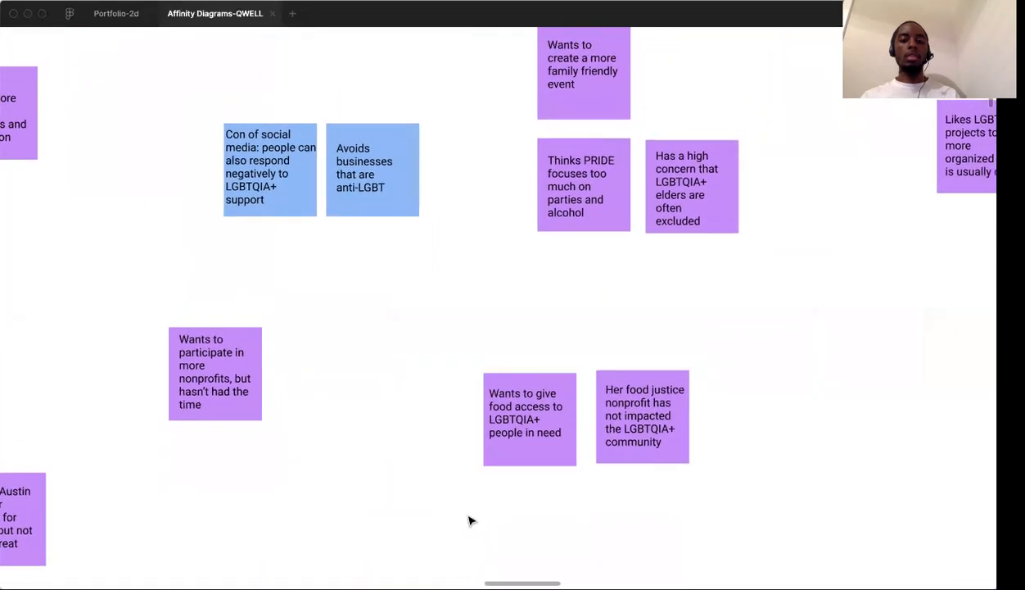
pyautogui.scroll(-5, 471, 521)
pyautogui.hscroll(-1, 471, 521)
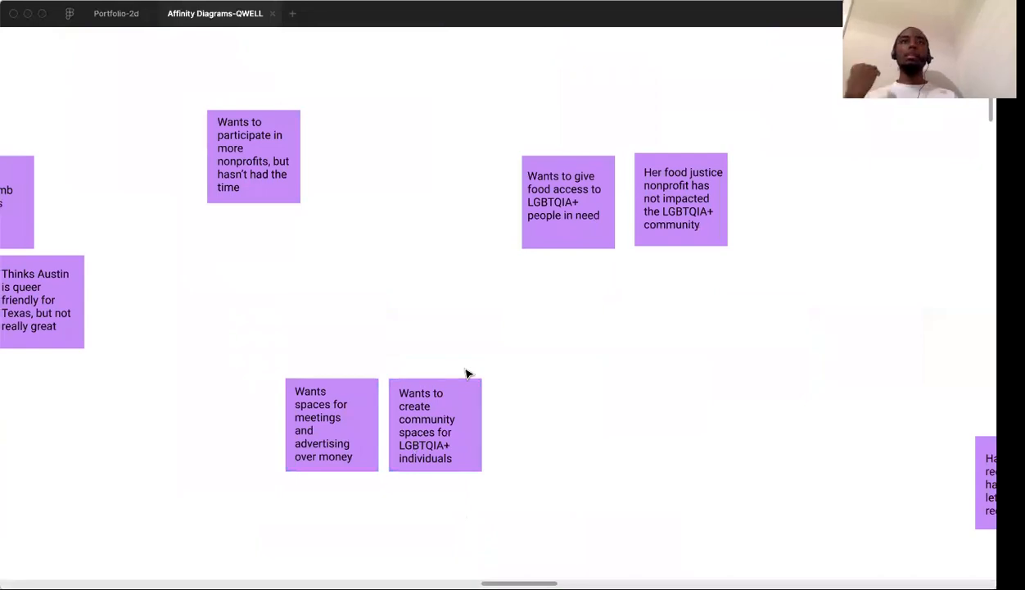
pyautogui.scroll(1, 466, 373)
pyautogui.hscroll(1, 466, 373)
pyautogui.scroll(1, 467, 374)
pyautogui.hscroll(1, 467, 373)
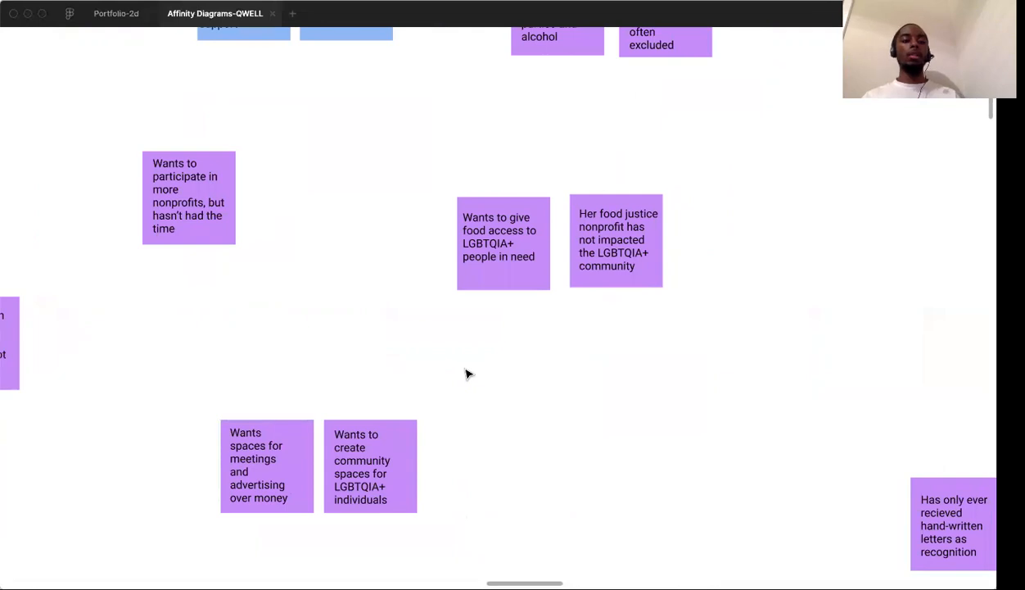
pyautogui.scroll(2, 467, 373)
pyautogui.hscroll(1, 466, 373)
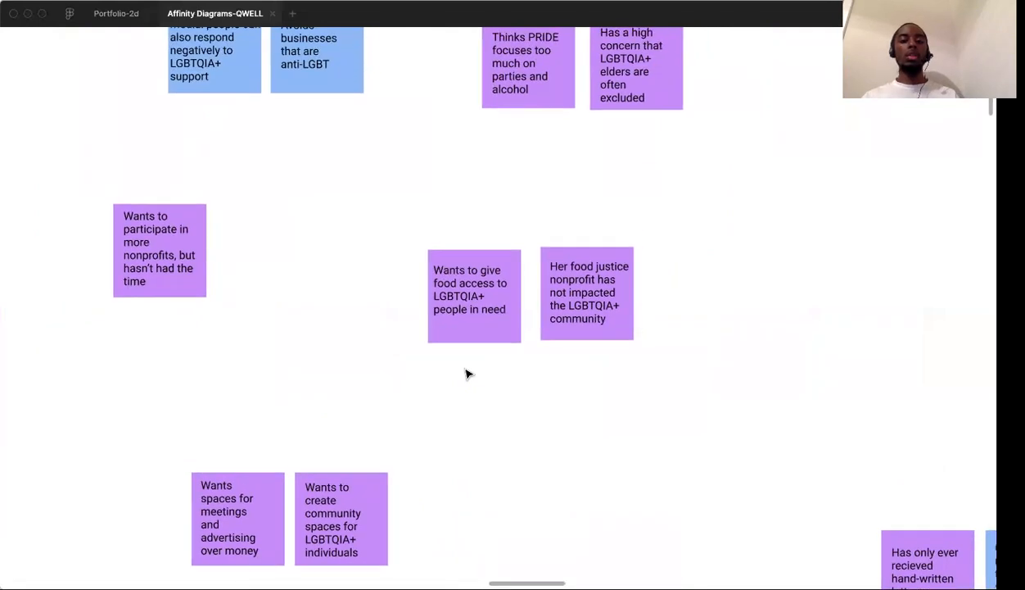
pyautogui.scroll(2, 467, 373)
pyautogui.hscroll(1, 467, 374)
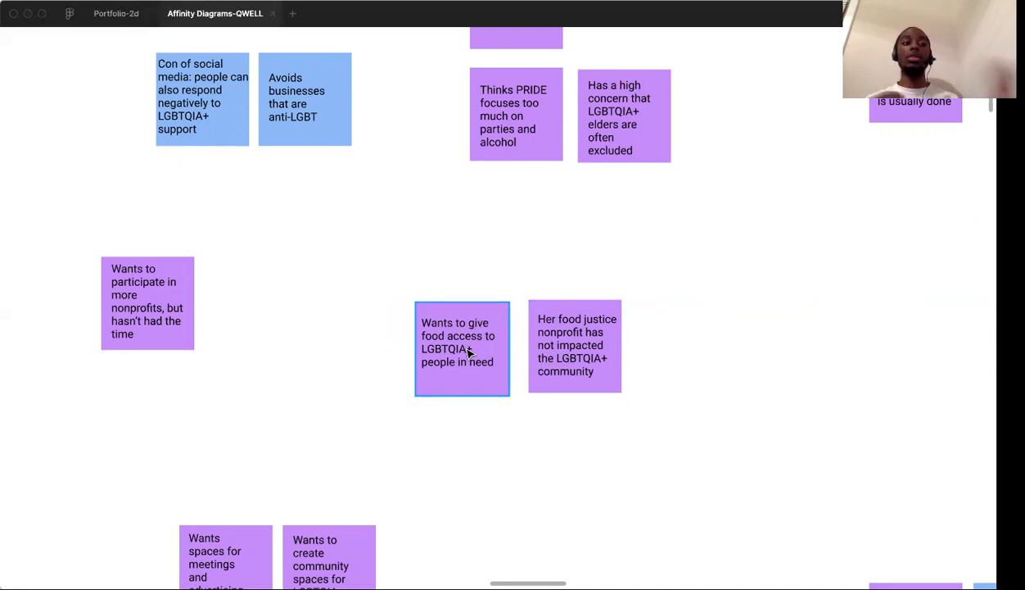
# Separate the food justice nonprofit note from the note about giving food access to LGBTQIA+ people in need
pyautogui.click(585, 348)
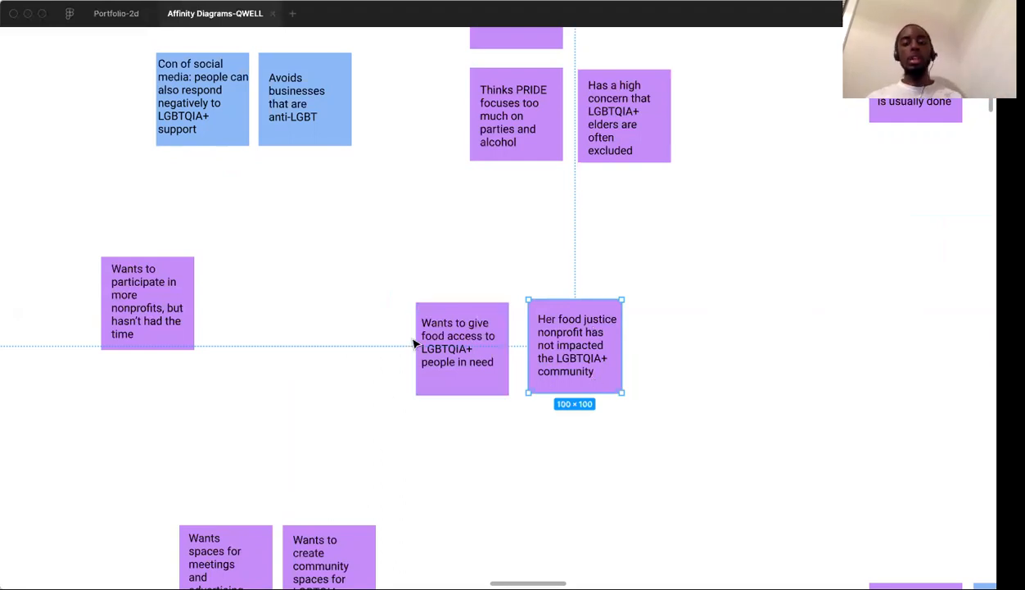
pyautogui.moveTo(584, 359); pyautogui.dragTo(736, 361)
pyautogui.click(579, 346)
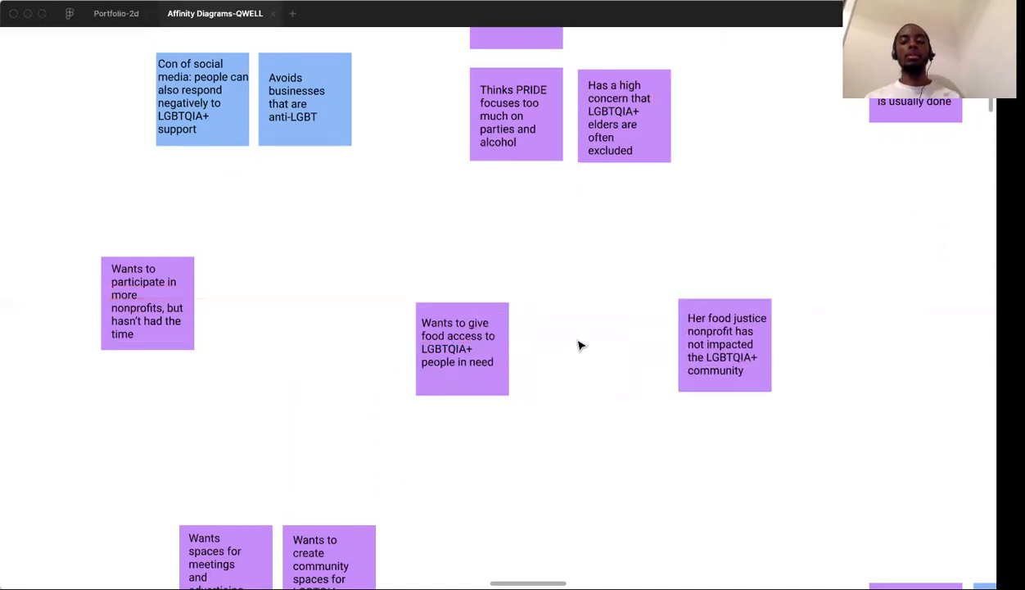
# Move the note about LGBTQIA+ elders being excluded away from the family-friendly event and PRIDE parties notes
pyautogui.scroll(5, 579, 346)
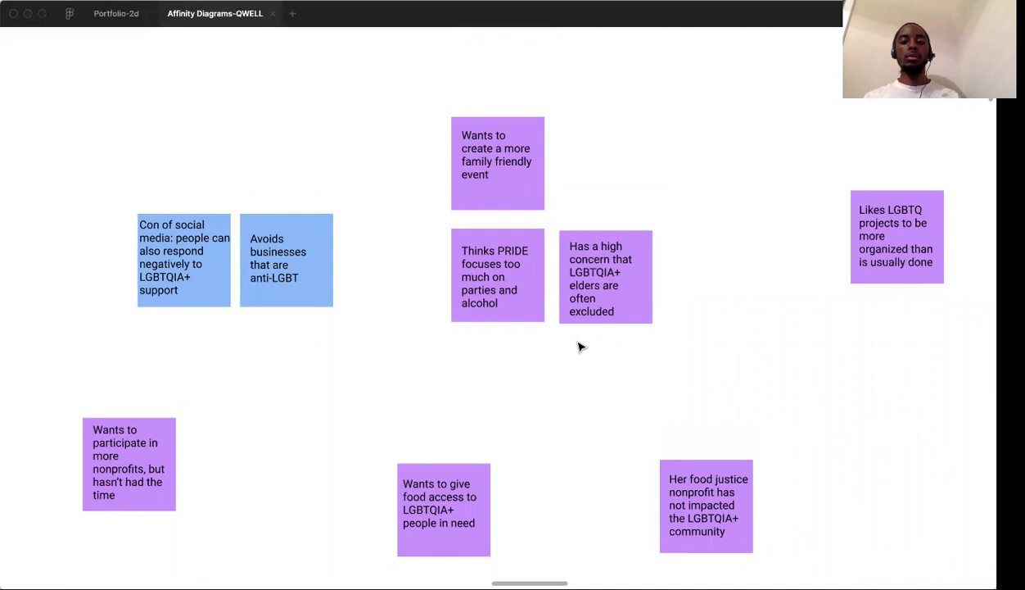
pyautogui.scroll(3, 579, 347)
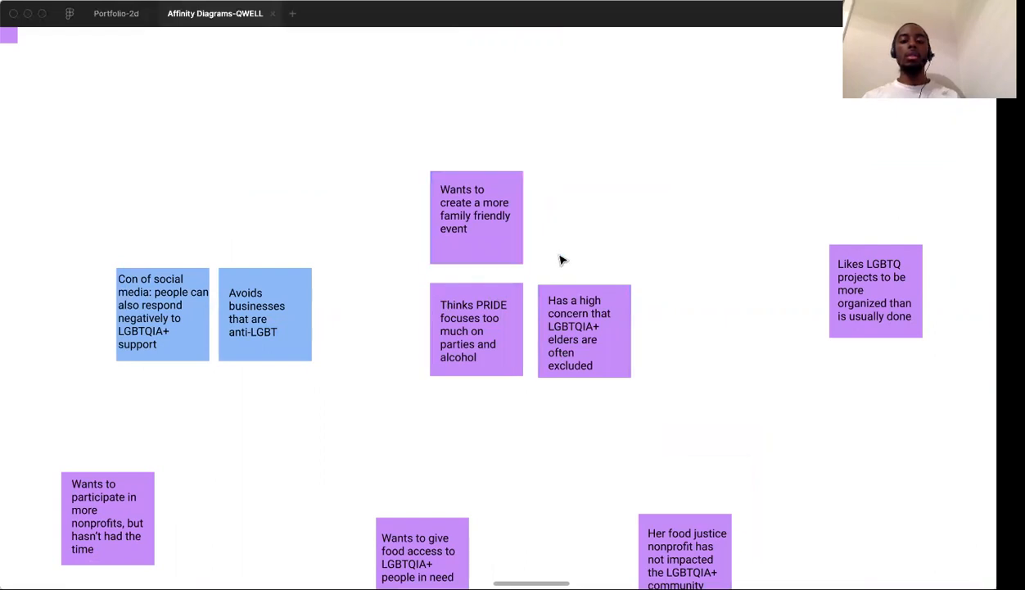
pyautogui.scroll(3, 561, 260)
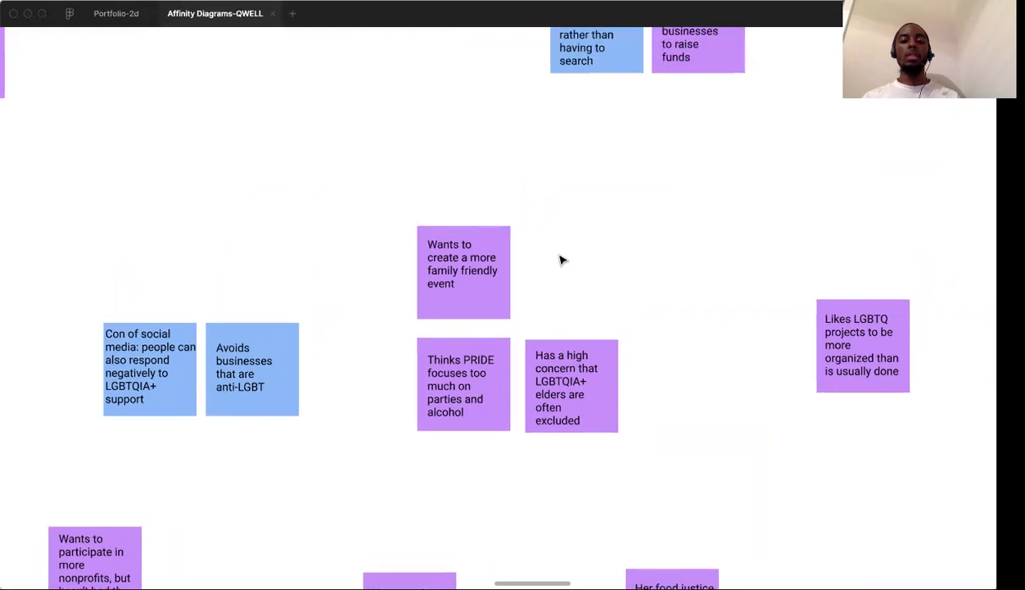
pyautogui.scroll(-2, 561, 259)
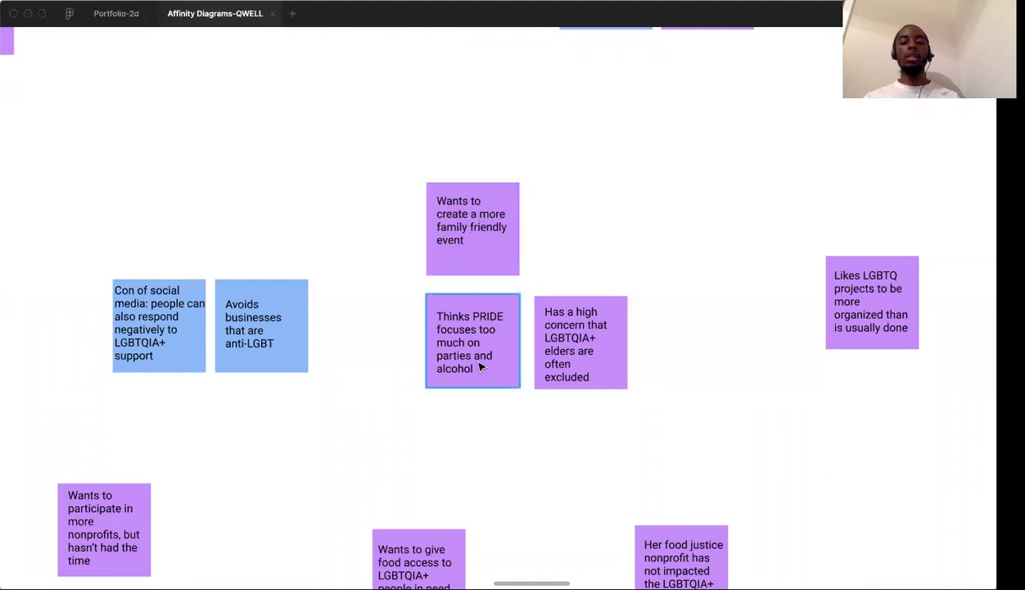
pyautogui.moveTo(579, 351); pyautogui.dragTo(673, 369)
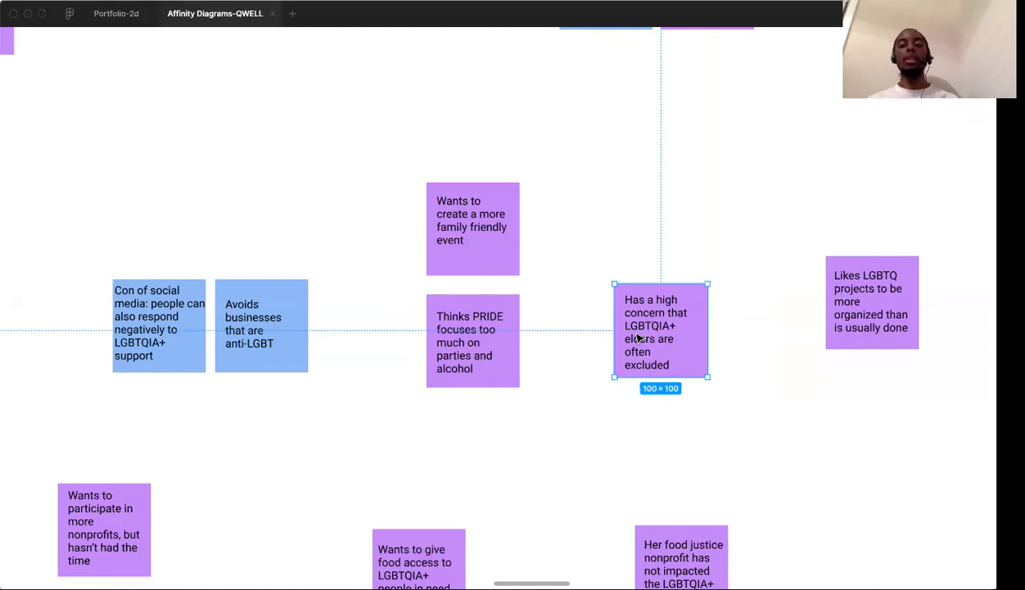
pyautogui.click(641, 232)
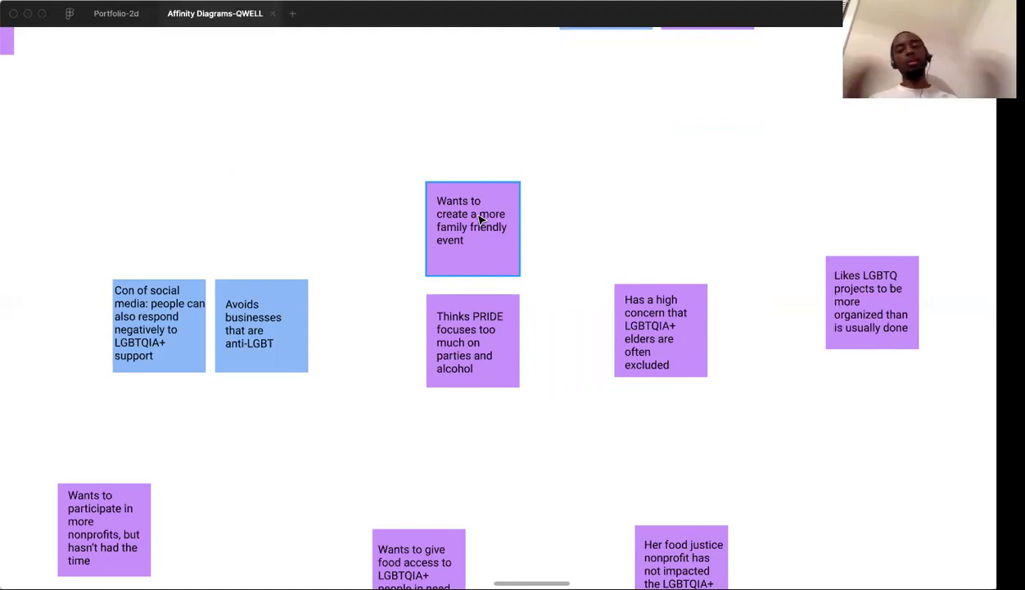
pyautogui.click(457, 315)
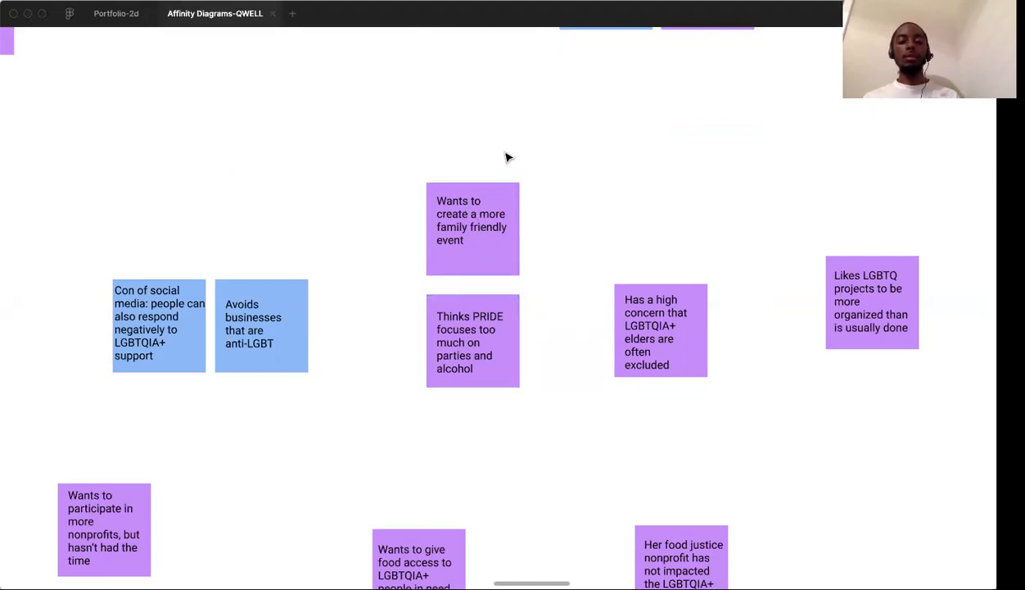
# Pull the "No sponsorships, only small business" donations note out of the corporate Pride sponsorship cluster to stand alone
pyautogui.hscroll(3, 640, 297)
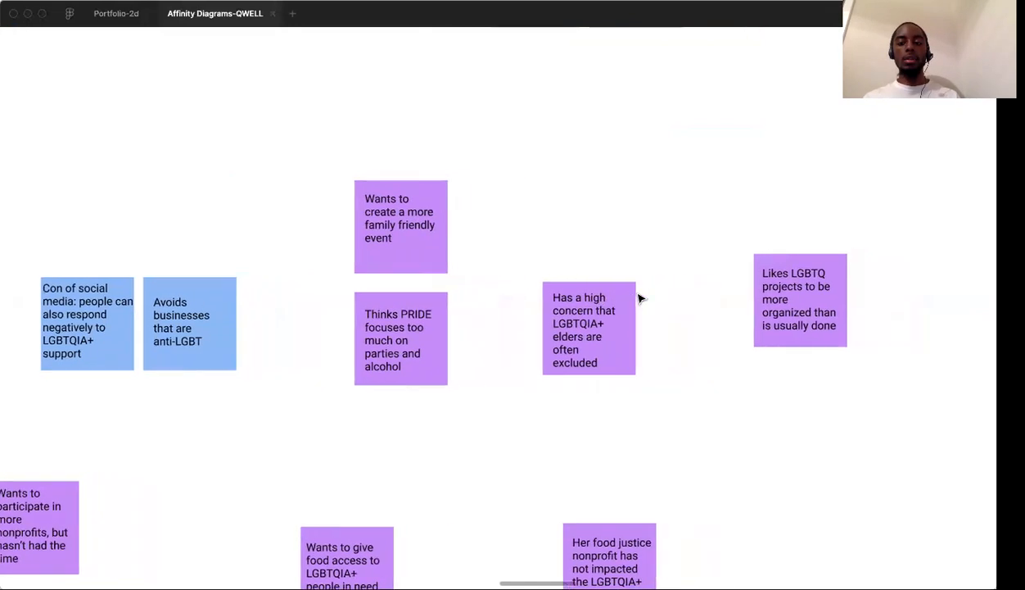
pyautogui.hscroll(2, 640, 298)
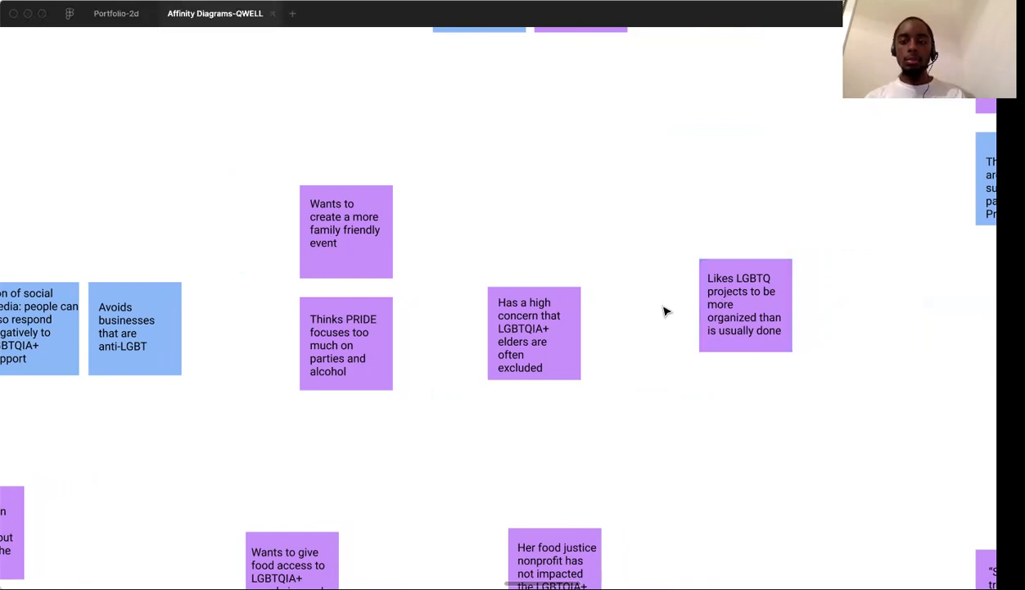
pyautogui.hscroll(-7, 665, 311)
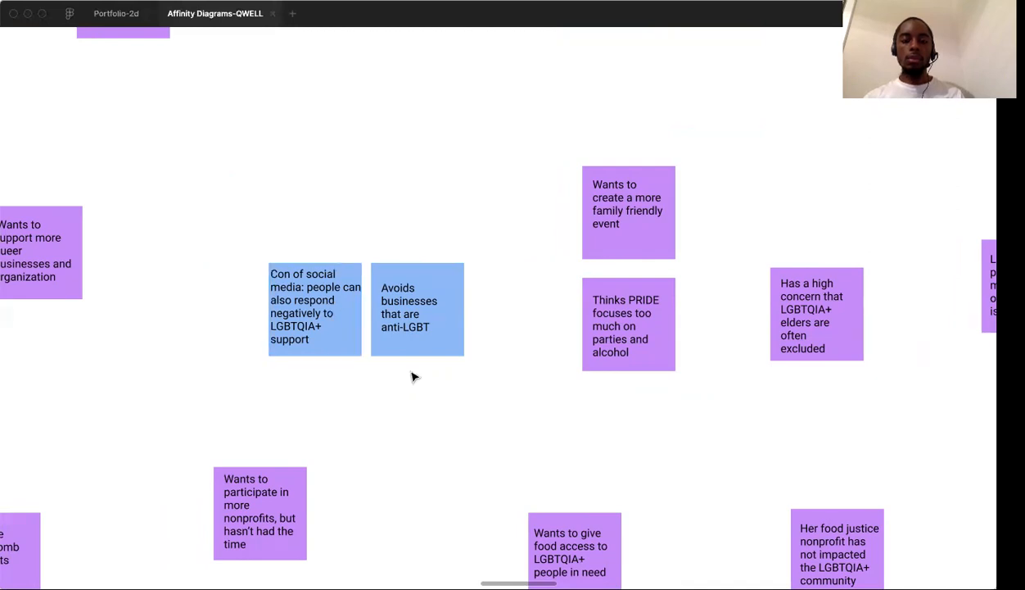
pyautogui.hscroll(6, 401, 360)
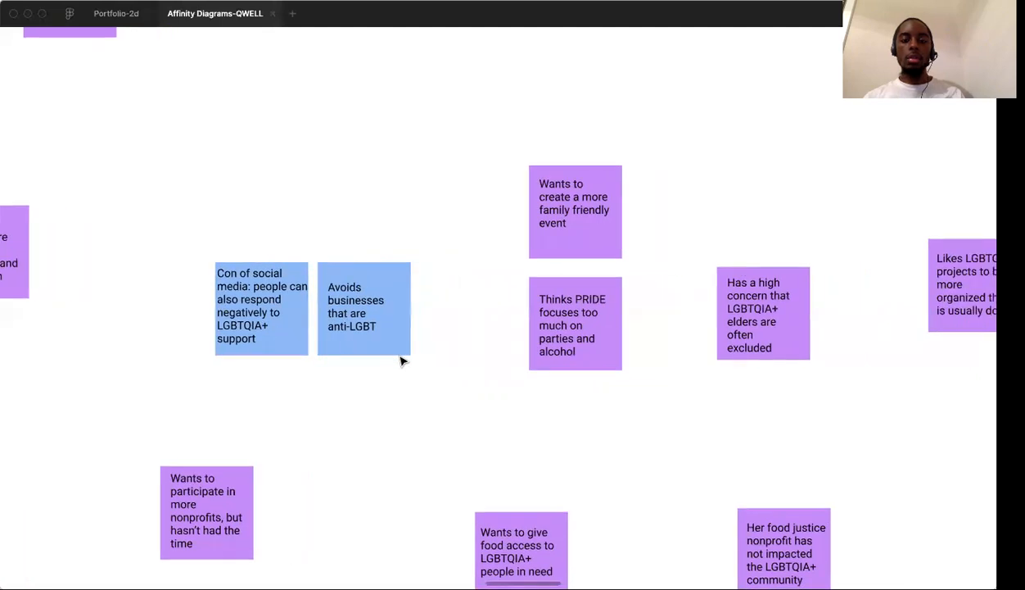
pyautogui.scroll(3, 401, 360)
pyautogui.hscroll(15, 401, 361)
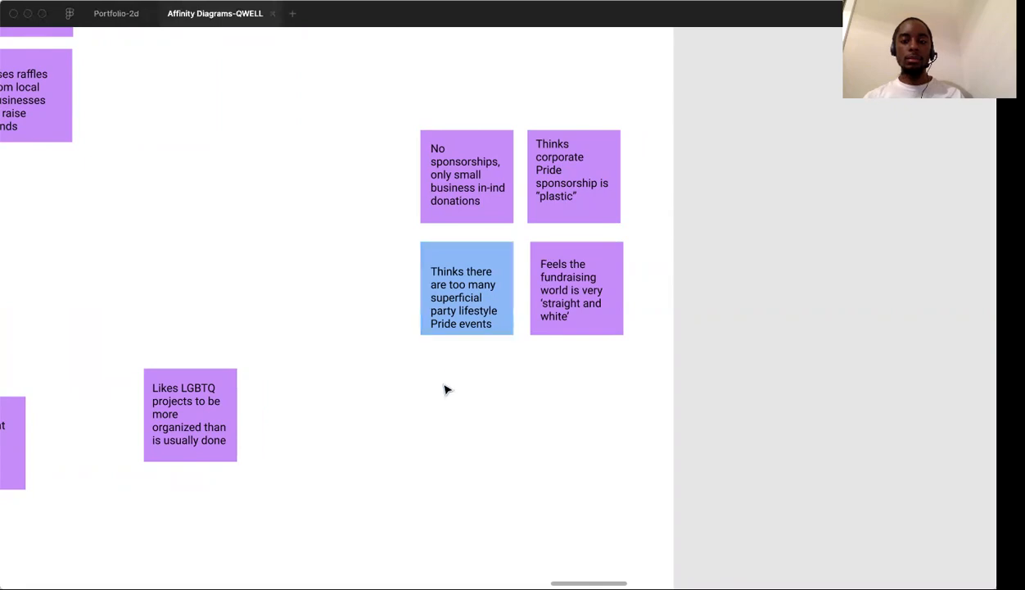
pyautogui.hscroll(-5, 446, 389)
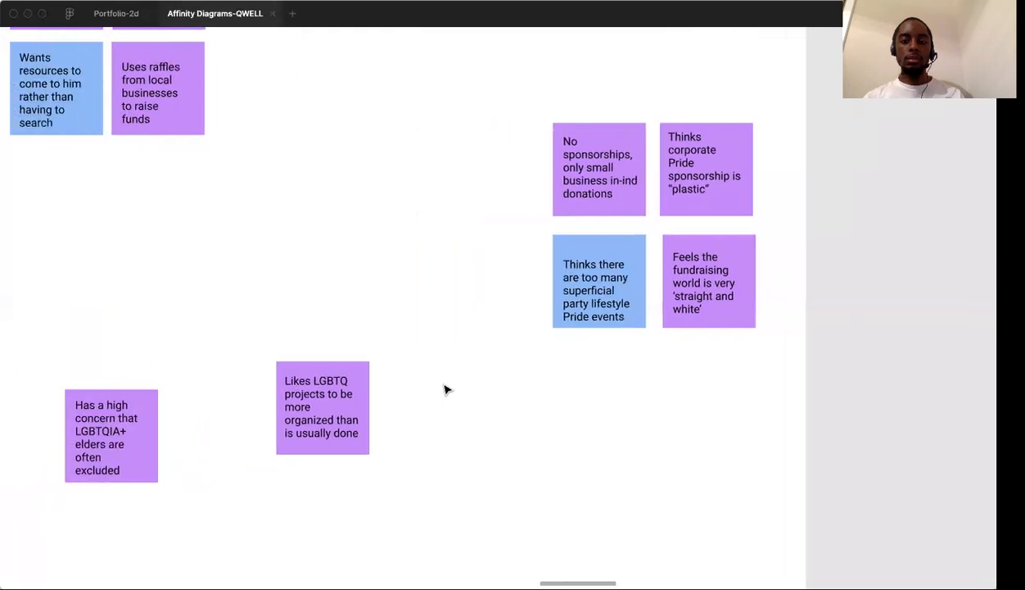
pyautogui.moveTo(626, 211); pyautogui.dragTo(408, 268)
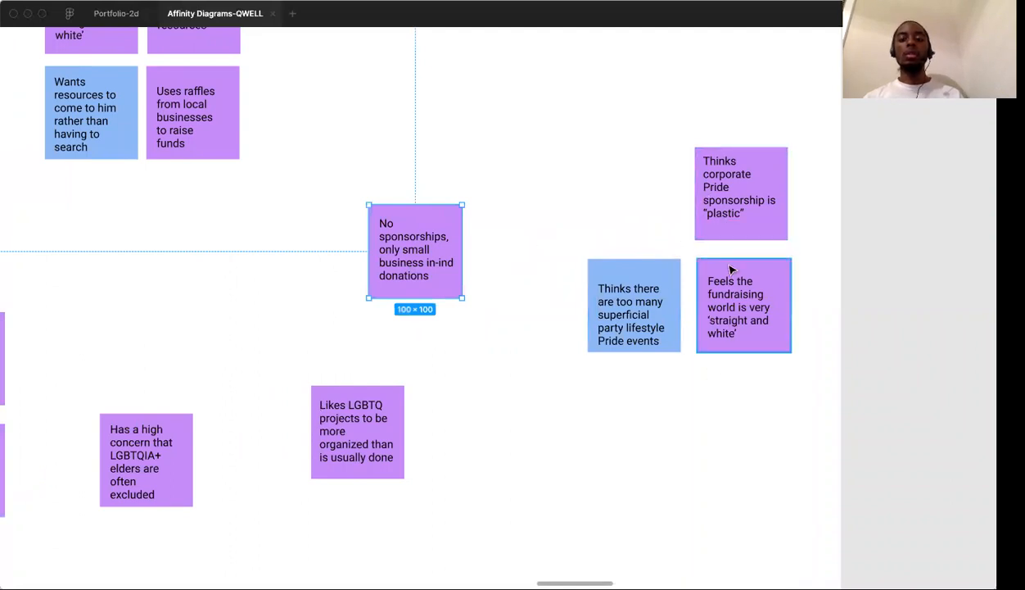
pyautogui.click(634, 210)
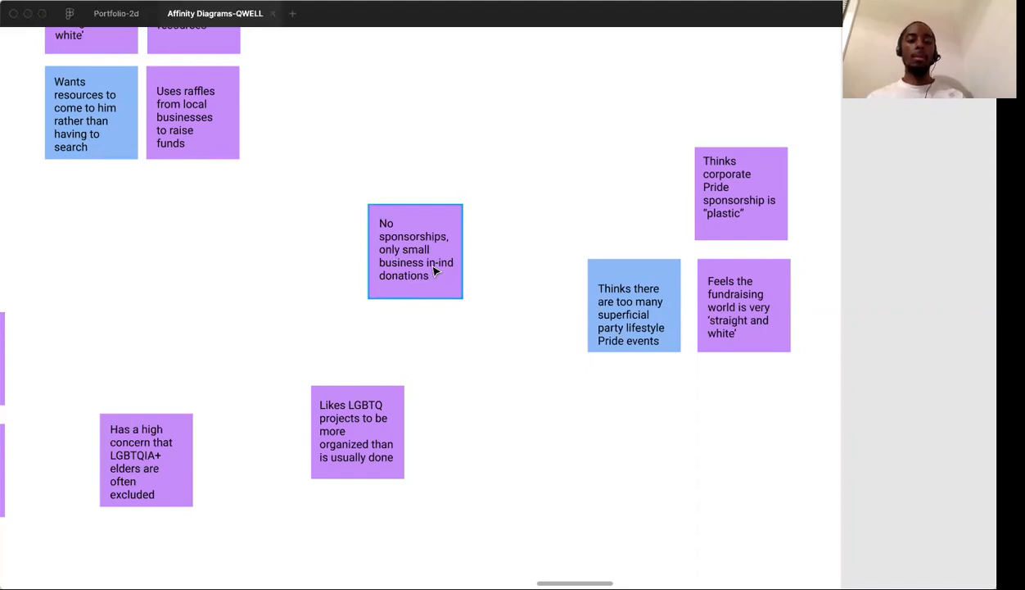
# Look over the loose notes and clusters across the frustrations diagram, ending with the trans medicine and health support cluster
pyautogui.scroll(-5, 435, 272)
pyautogui.hscroll(-2, 435, 272)
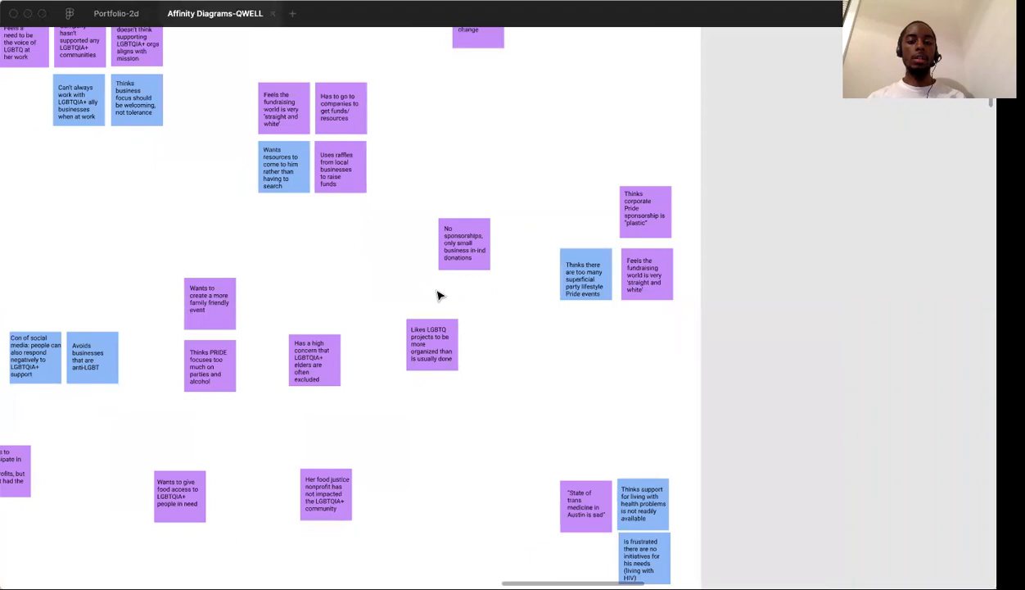
pyautogui.scroll(5, 440, 293)
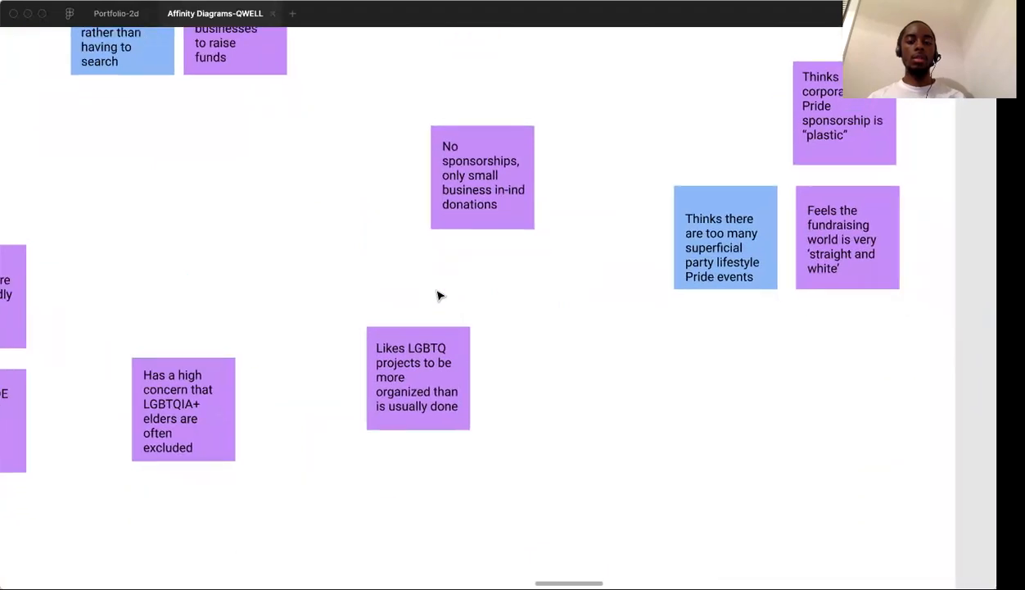
pyautogui.scroll(-5, 438, 295)
pyautogui.hscroll(-8, 438, 295)
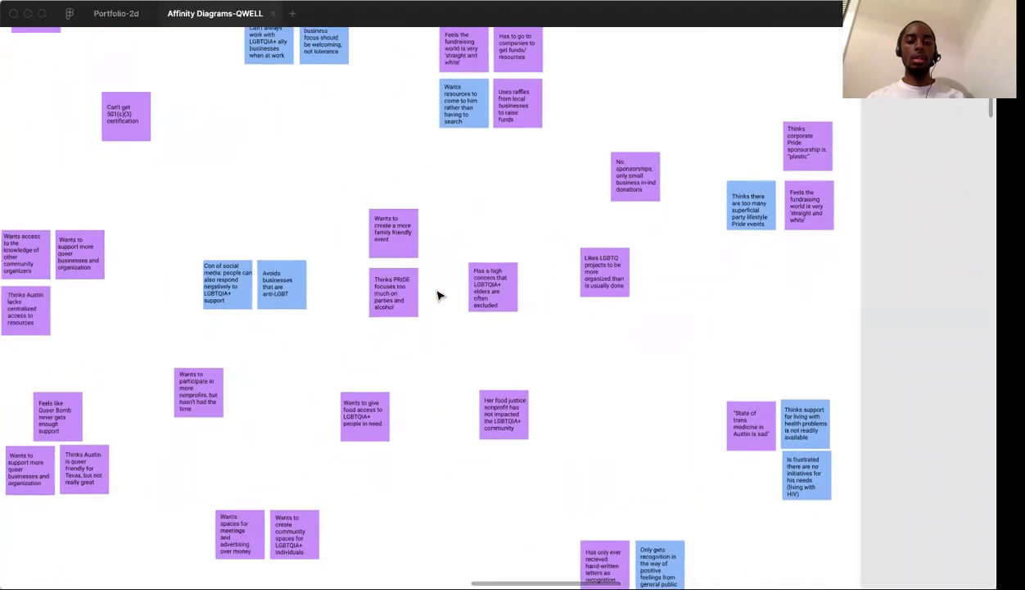
pyautogui.click(285, 144)
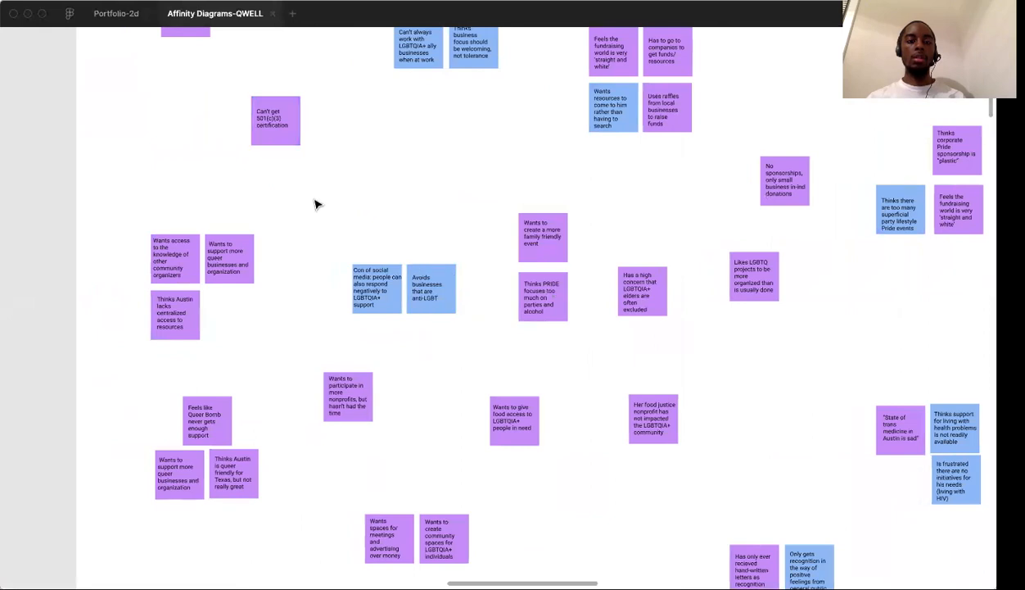
pyautogui.hscroll(-15, 318, 204)
pyautogui.hscroll(17, 318, 205)
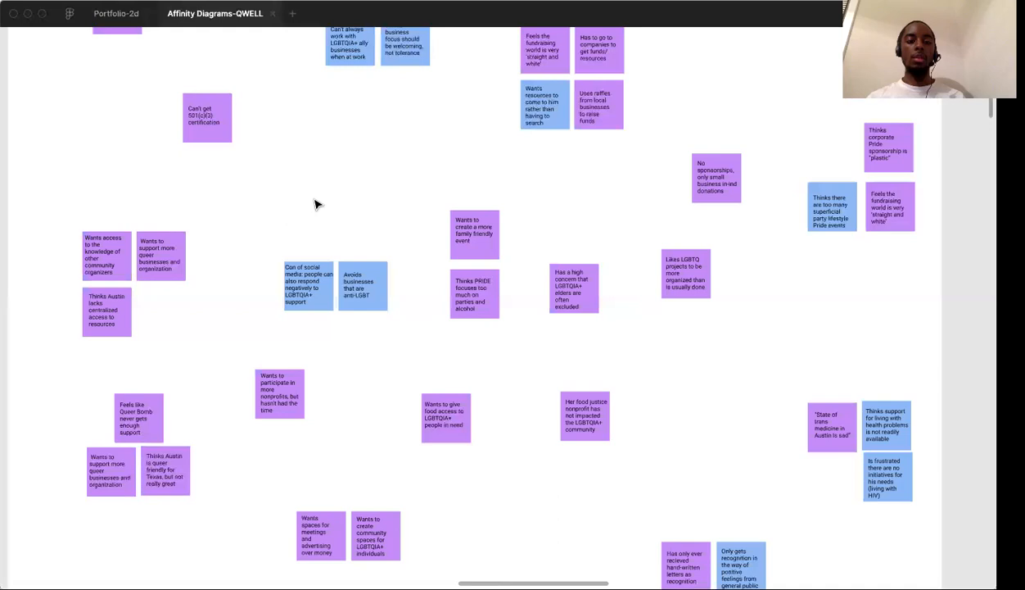
pyautogui.hscroll(2, 317, 205)
pyautogui.hscroll(6, 430, 351)
pyautogui.scroll(-3, 430, 351)
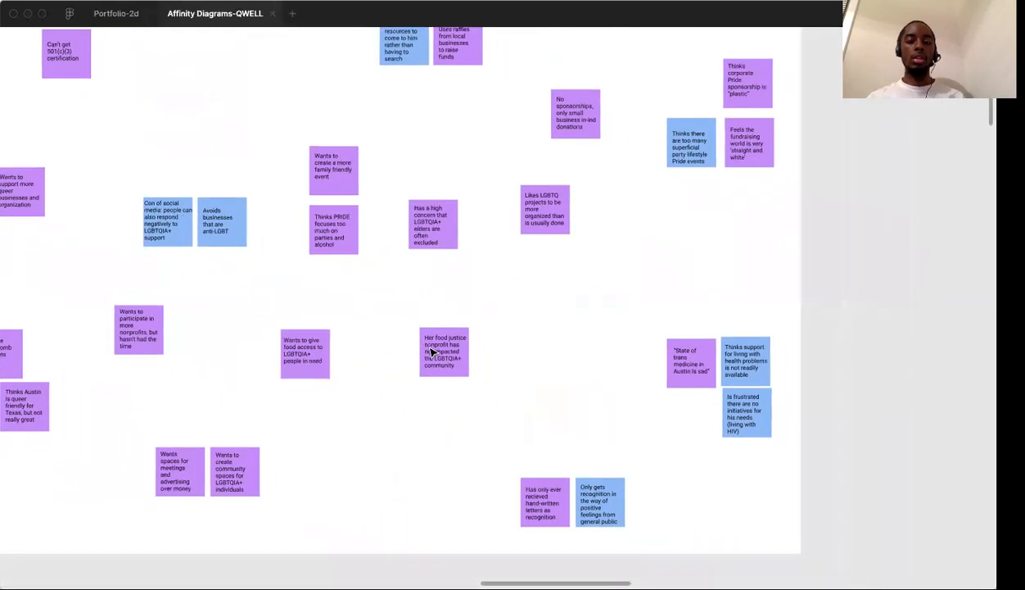
pyautogui.hscroll(2, 430, 350)
pyautogui.scroll(-1, 430, 350)
pyautogui.hscroll(5, 521, 407)
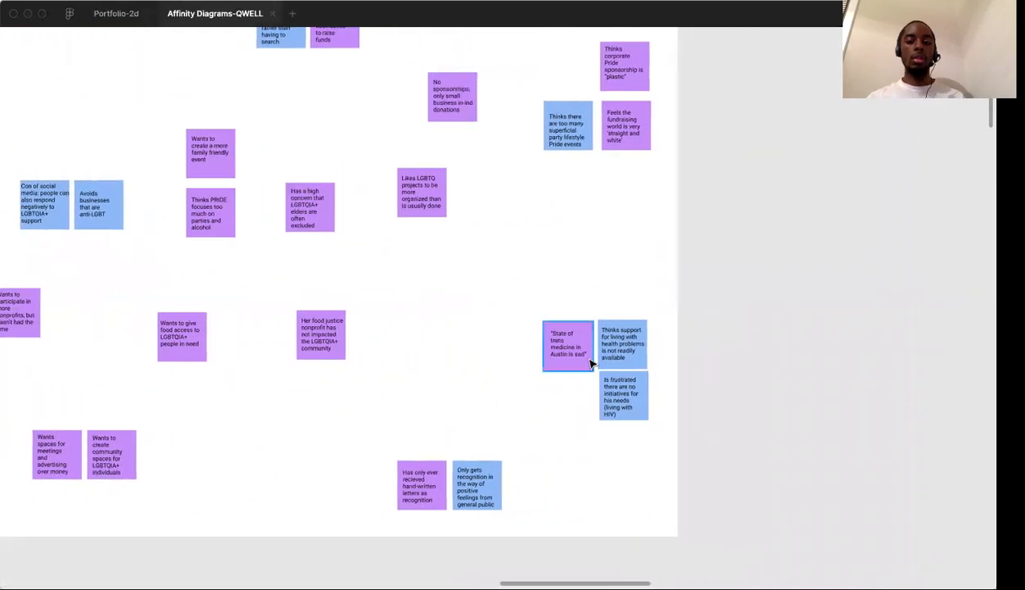
pyautogui.scroll(5, 591, 363)
pyautogui.hscroll(5, 591, 363)
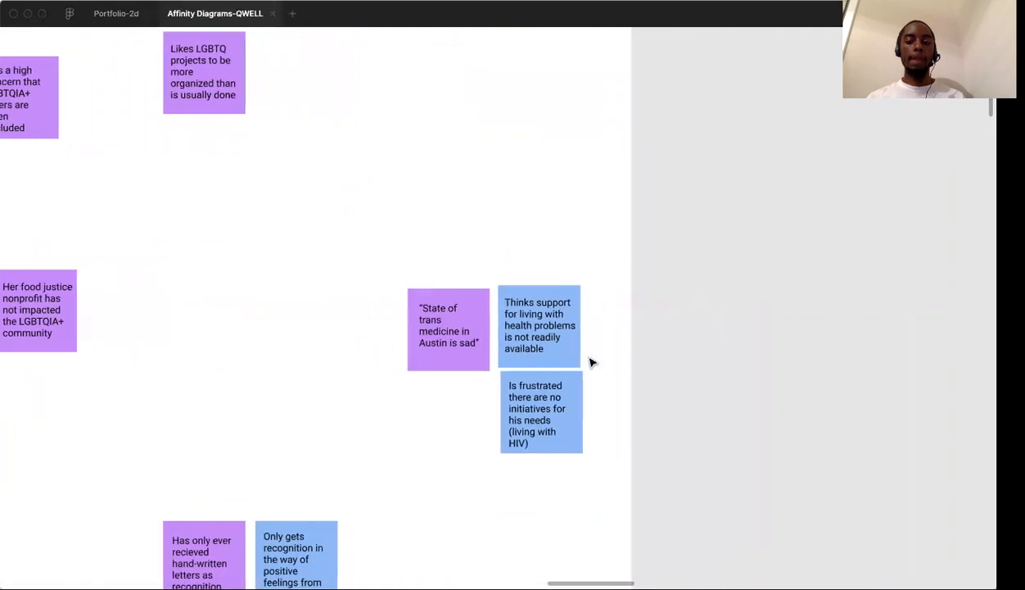
# Look over the health support, recognition, community spaces and food access notes in the lower part of the frustrations diagram
pyautogui.hscroll(1, 592, 363)
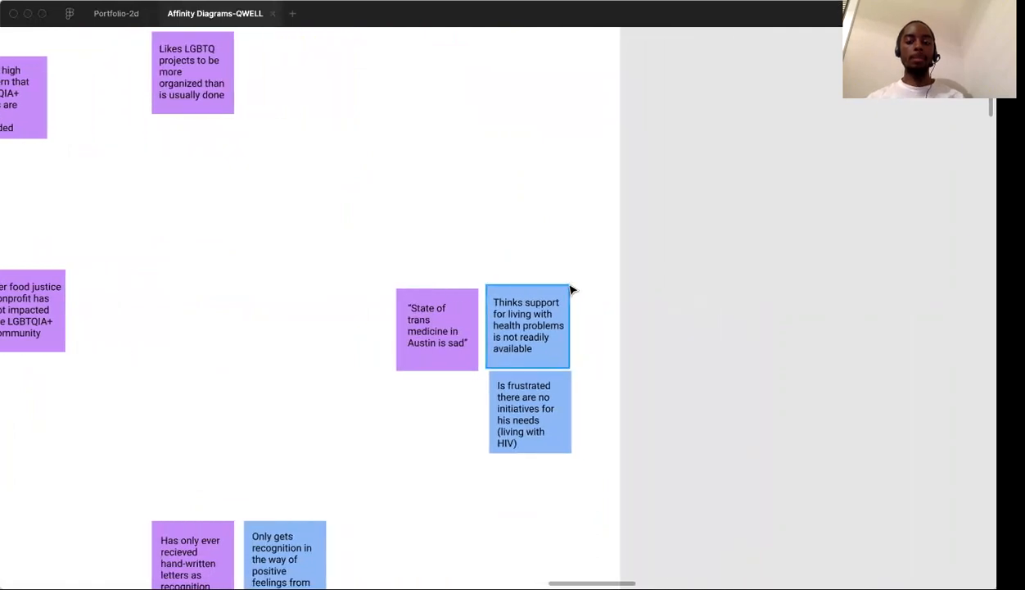
pyautogui.scroll(-3, 571, 290)
pyautogui.hscroll(-1, 572, 289)
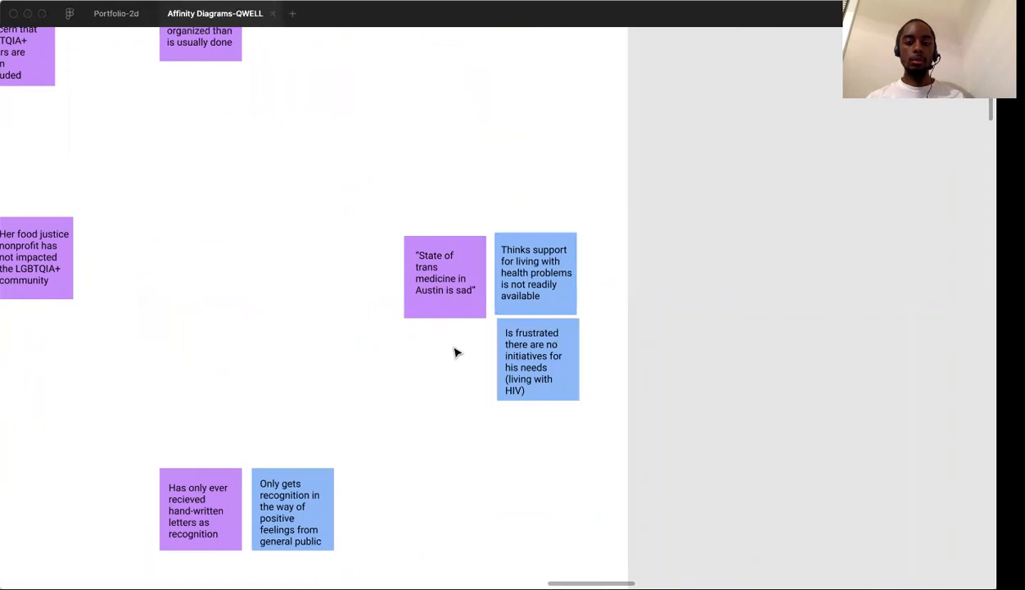
pyautogui.scroll(-4, 460, 360)
pyautogui.hscroll(-2, 460, 360)
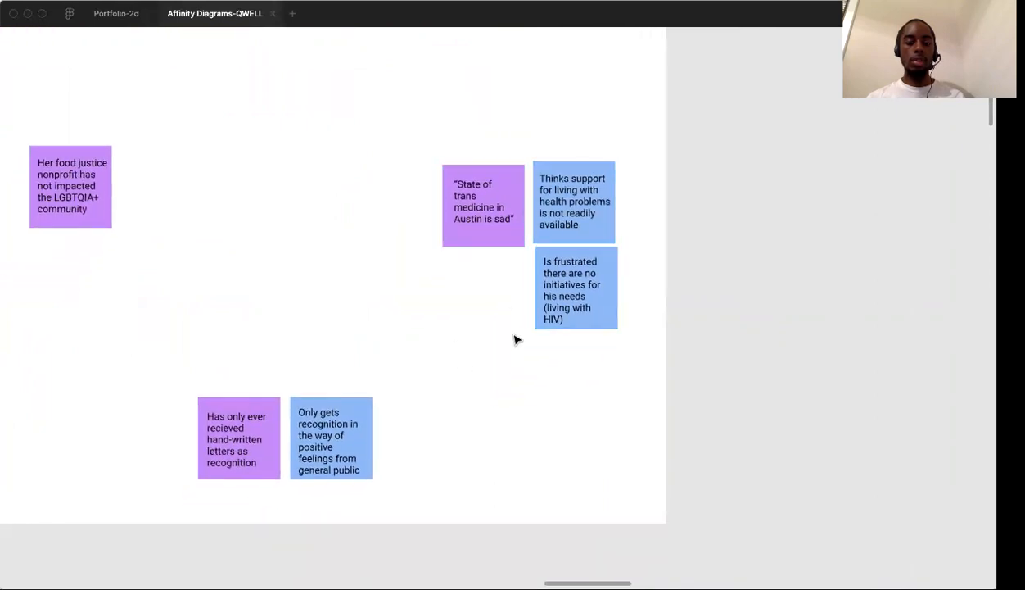
pyautogui.scroll(-2, 426, 389)
pyautogui.hscroll(-3, 426, 389)
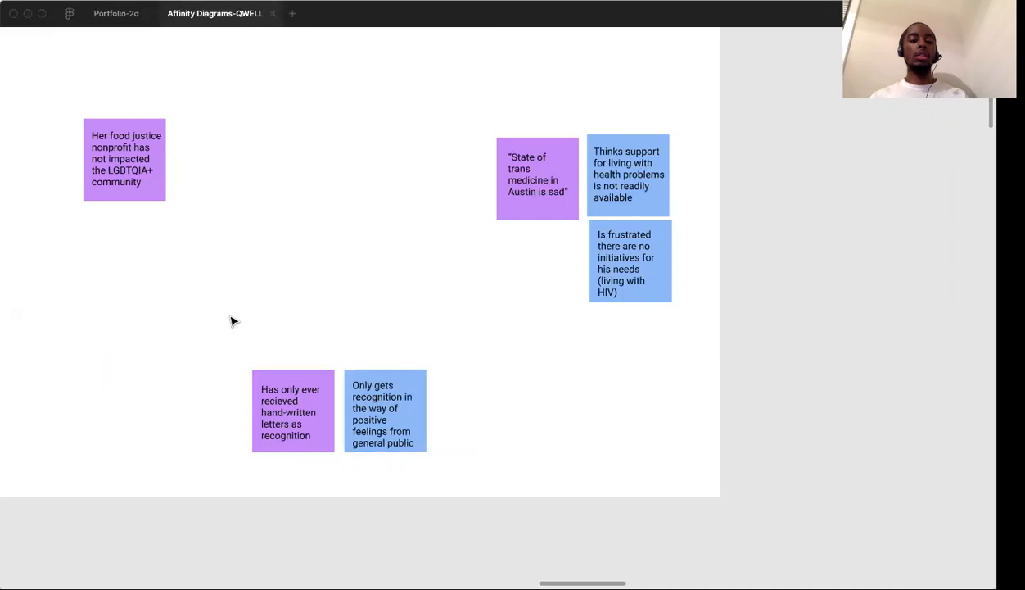
pyautogui.hscroll(-10, 231, 321)
pyautogui.hscroll(-1, 231, 320)
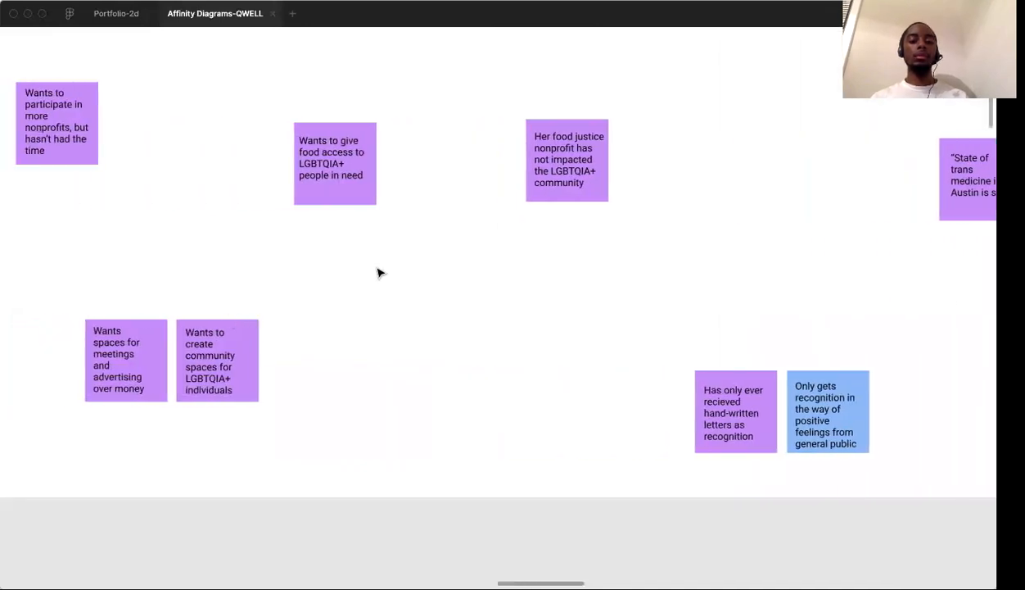
pyautogui.scroll(5, 379, 273)
pyautogui.hscroll(4, 378, 273)
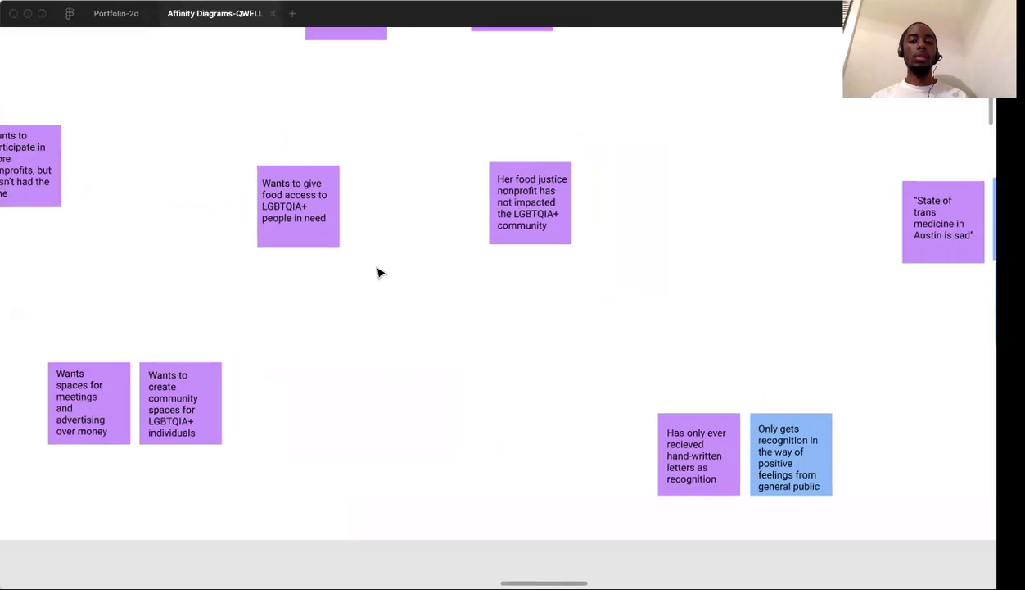
pyautogui.scroll(4, 483, 262)
pyautogui.hscroll(20, 483, 262)
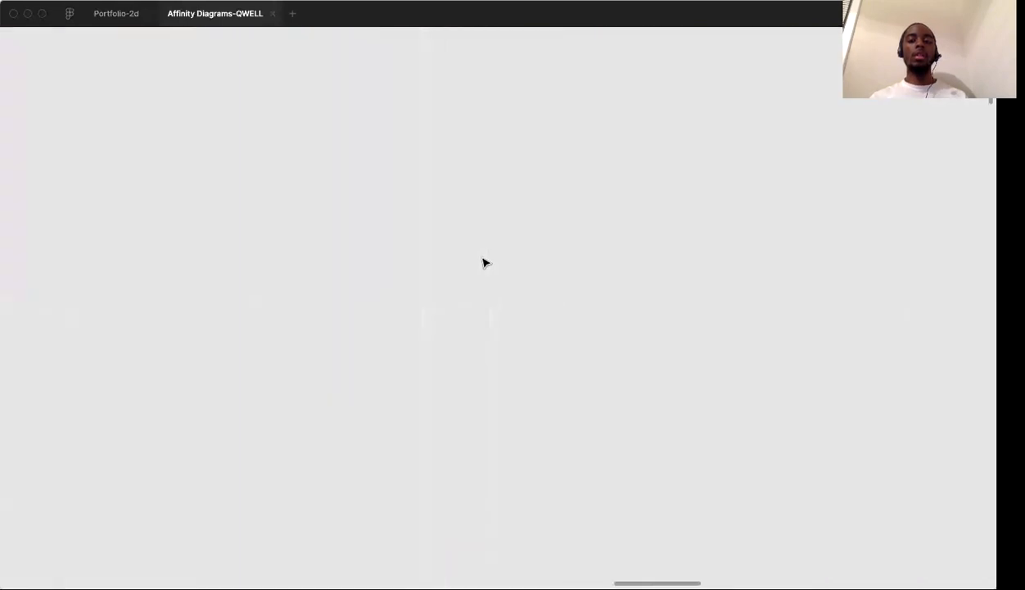
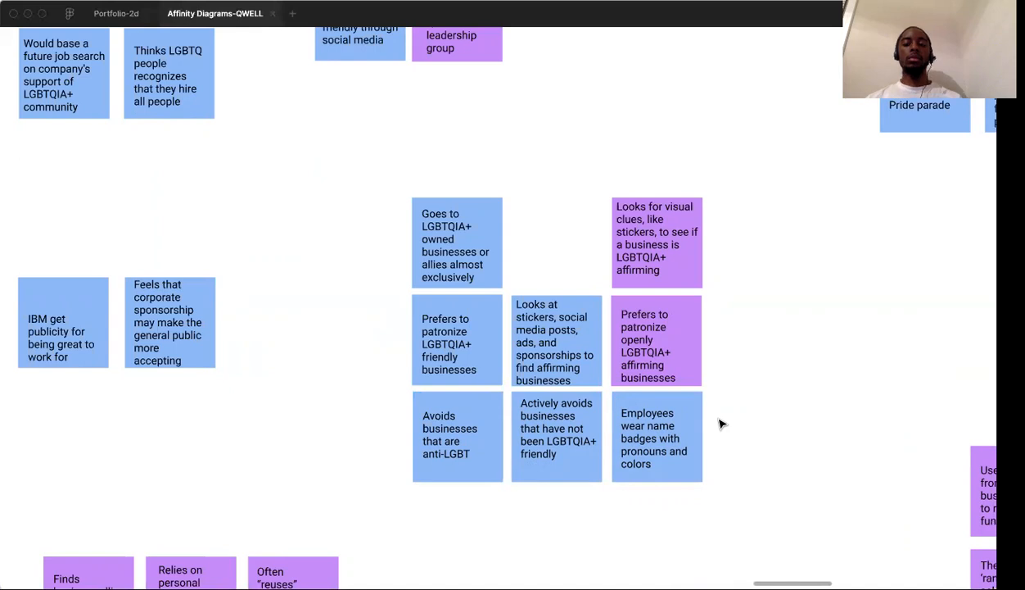
# Move the "Avoids businesses that are anti-LGBT" and "Actively avoids businesses" notes below the affirming businesses cluster as a separate pair
pyautogui.hscroll(2, 720, 424)
pyautogui.scroll(-1, 720, 423)
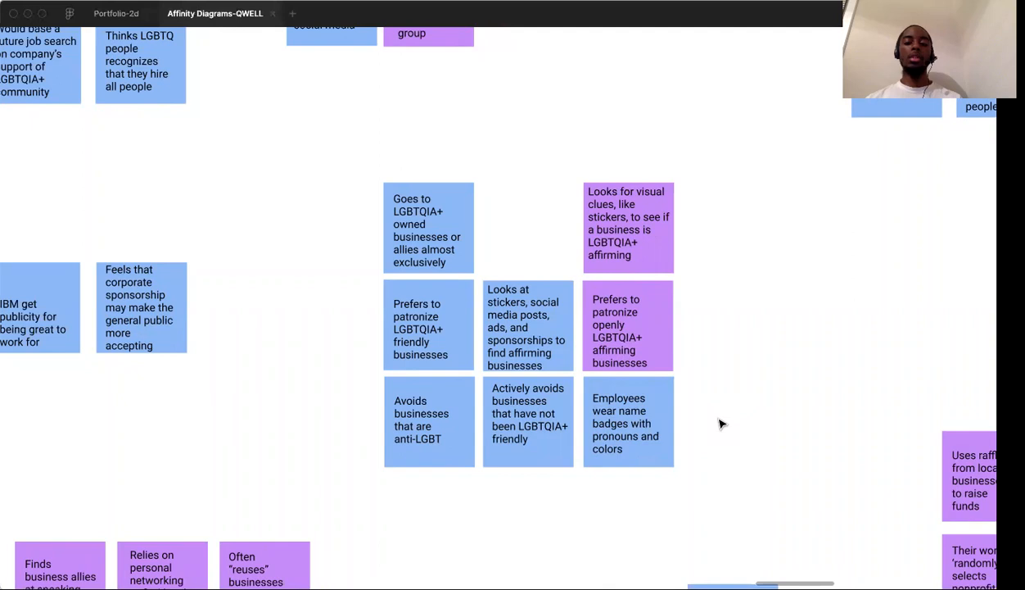
pyautogui.hscroll(5, 720, 423)
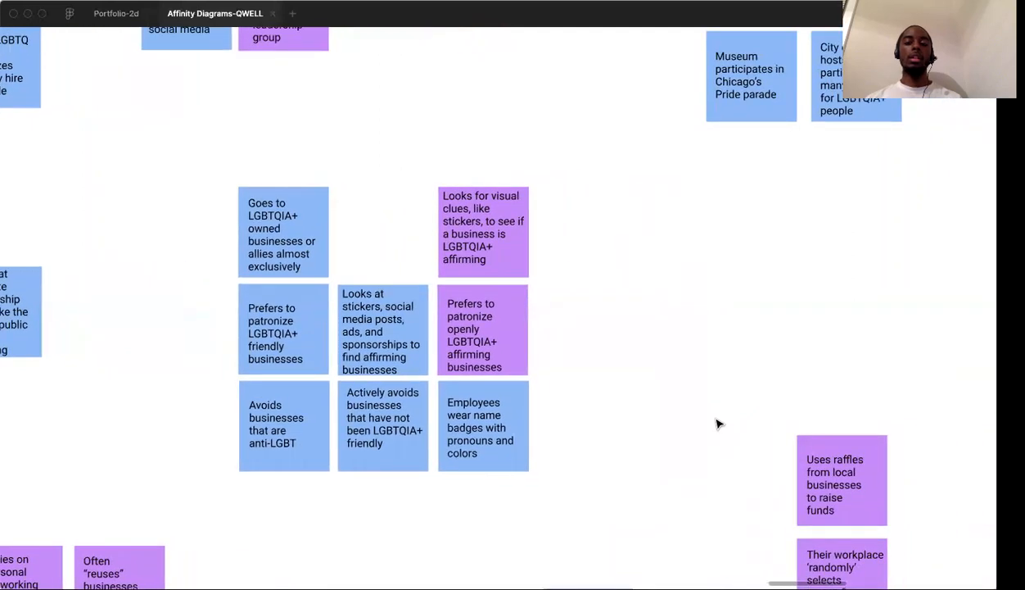
pyautogui.hscroll(-2, 718, 423)
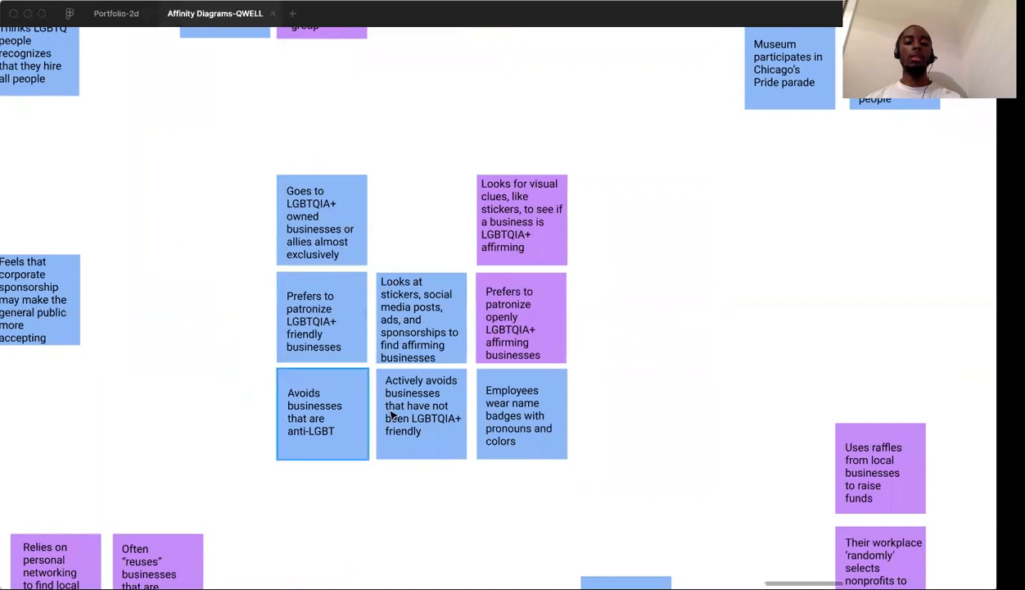
pyautogui.click(326, 228)
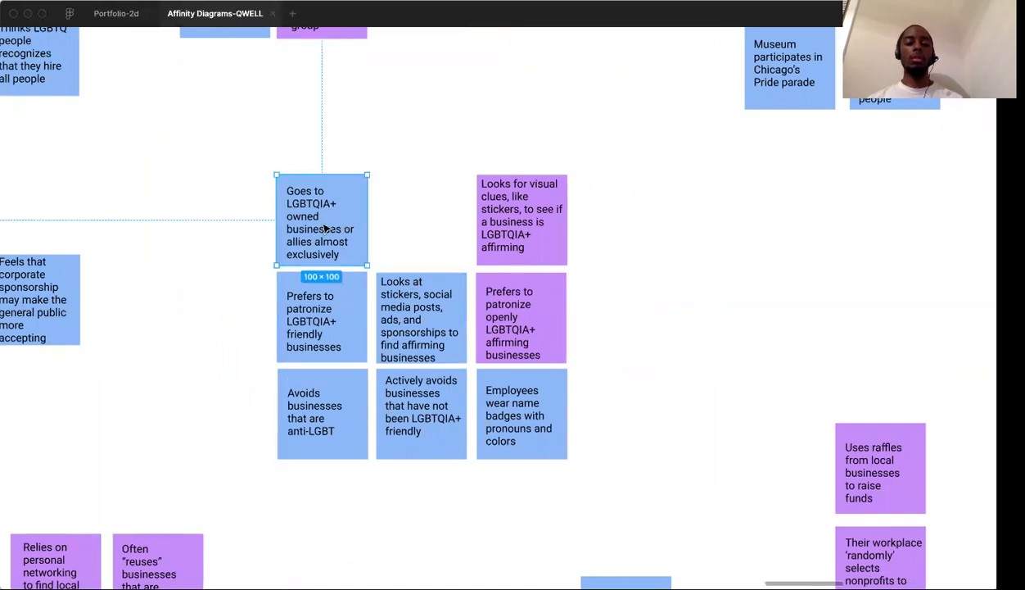
pyautogui.click(394, 227)
pyautogui.moveTo(326, 403); pyautogui.dragTo(324, 480)
pyautogui.moveTo(427, 430); pyautogui.dragTo(426, 515)
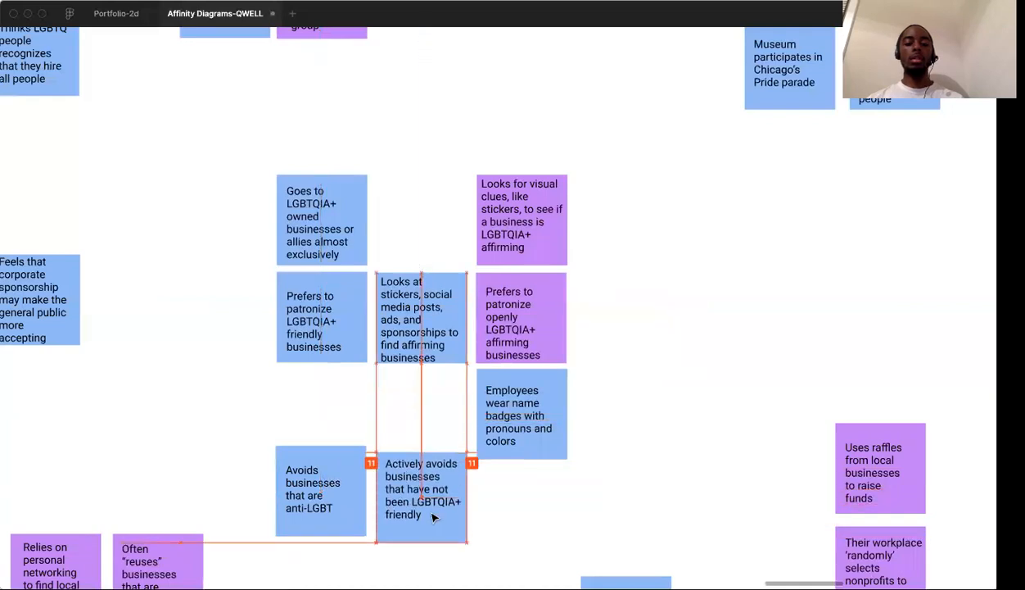
# Move the note about employees wearing name badges with pronouns into the gap in the affirming businesses cluster's upper row
pyautogui.click(616, 442)
pyautogui.moveTo(544, 423); pyautogui.dragTo(447, 235)
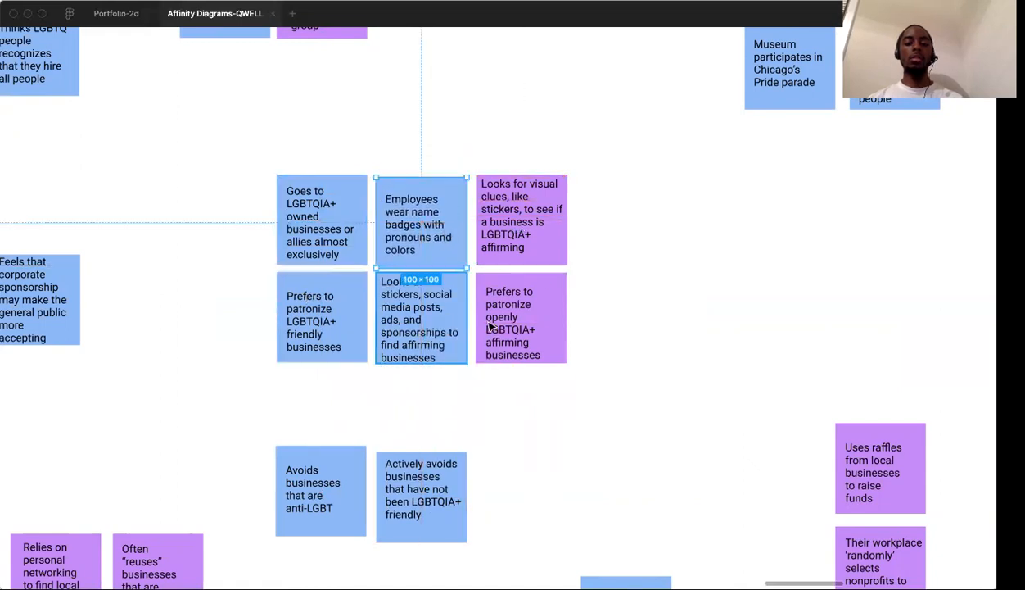
pyautogui.click(617, 342)
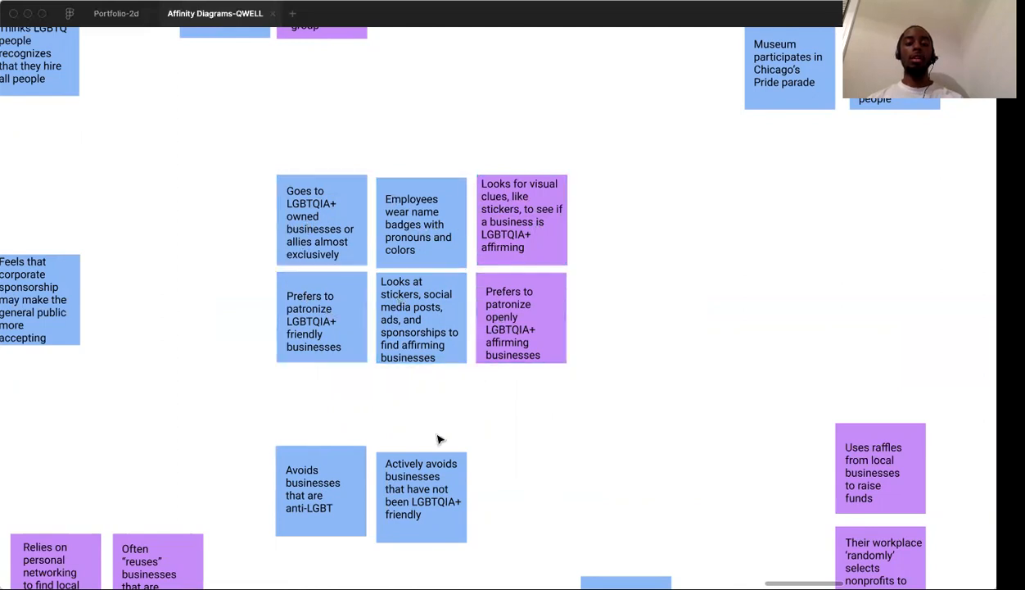
# Nudge the two notes about avoiding anti-LGBT and unfriendly businesses slightly to the right beneath the affirming businesses cluster
pyautogui.scroll(-2, 437, 440)
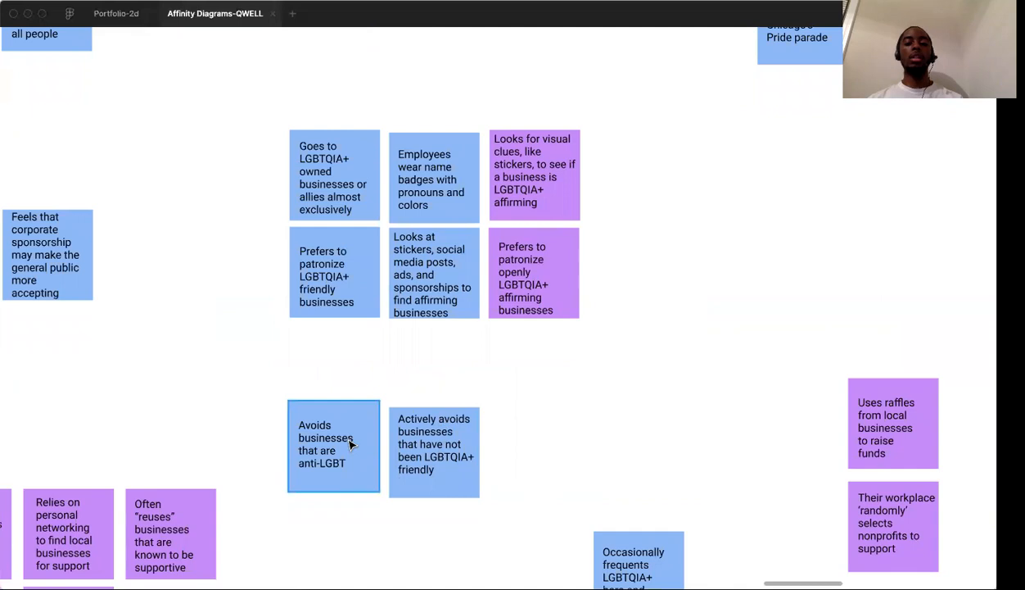
pyautogui.moveTo(349, 443)
pyautogui.mouseDown()
pyautogui.moveTo(319, 430)
pyautogui.moveTo(321, 441)
pyautogui.moveTo(373, 428)
pyautogui.moveTo(339, 434)
pyautogui.mouseUp()
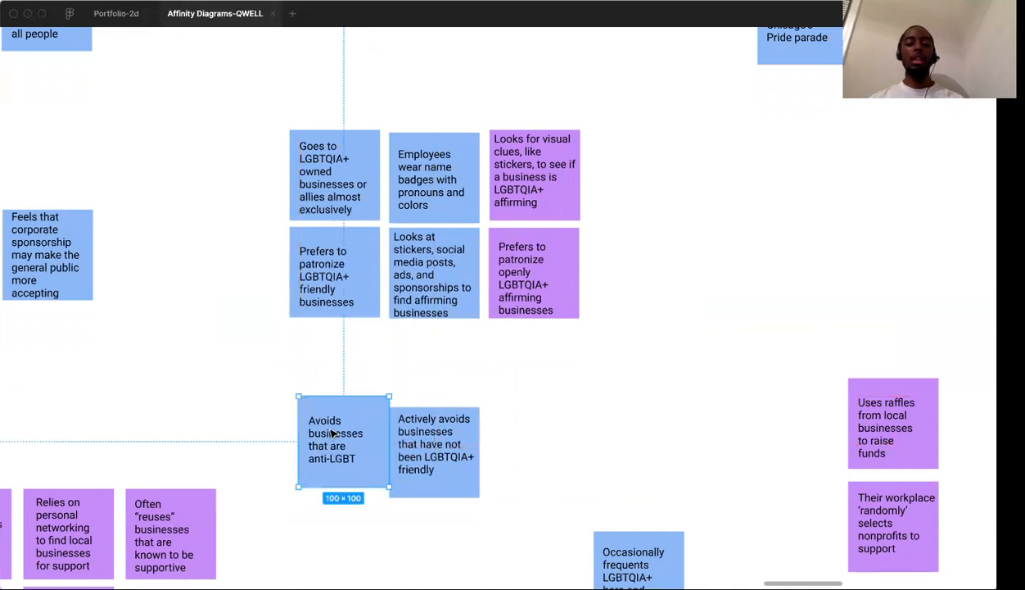
pyautogui.moveTo(433, 449); pyautogui.dragTo(444, 448)
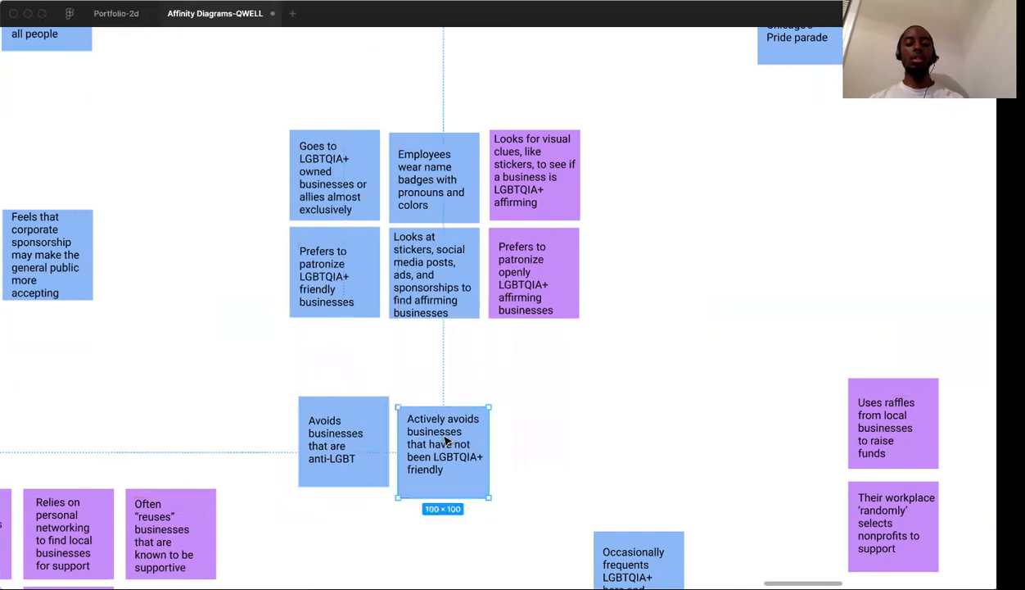
pyautogui.click(541, 405)
# Delete the "Actively avoids businesses that have not been LGBTQIA+ friendly" and "Avoids businesses that are anti-LGBT" notes
pyautogui.click(466, 445)
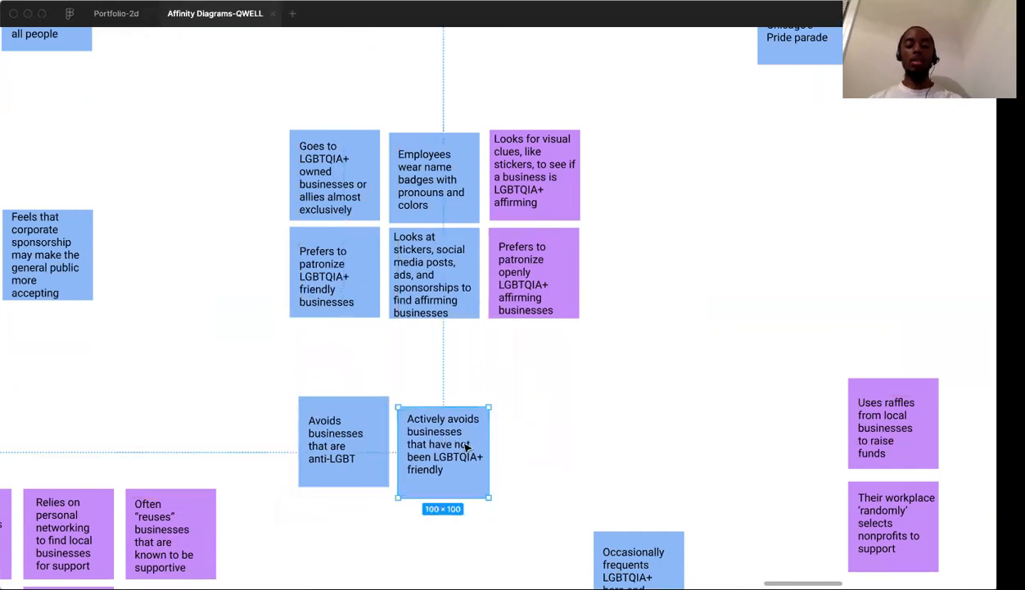
pyautogui.press('Delete')
pyautogui.click(324, 446)
pyautogui.press('Delete')
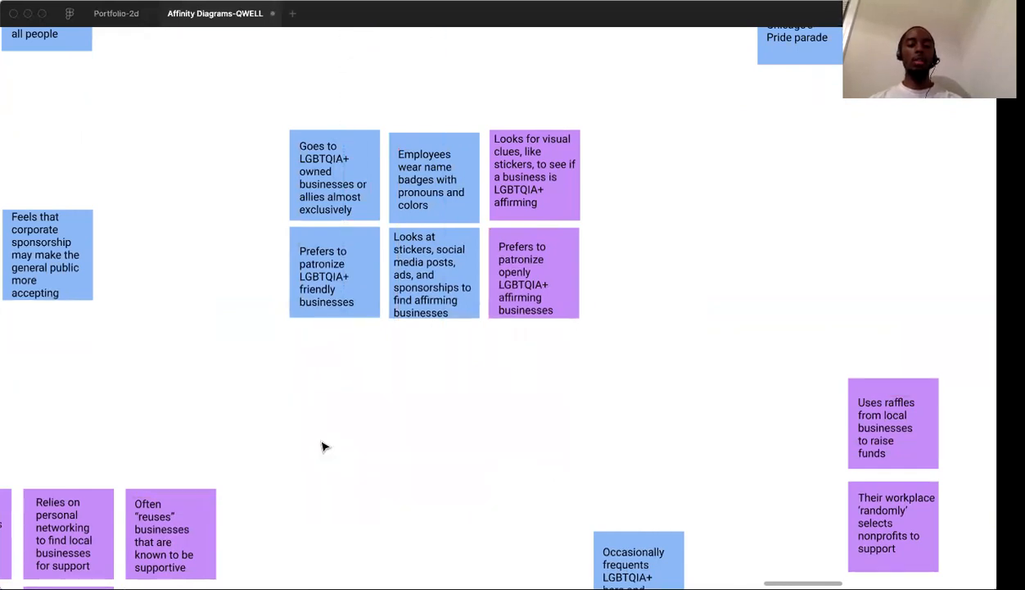
# Undo the deletion of both notes about avoided businesses
pyautogui.scroll(-5, 325, 446)
pyautogui.hscroll(-4, 325, 445)
pyautogui.scroll(-1, 324, 447)
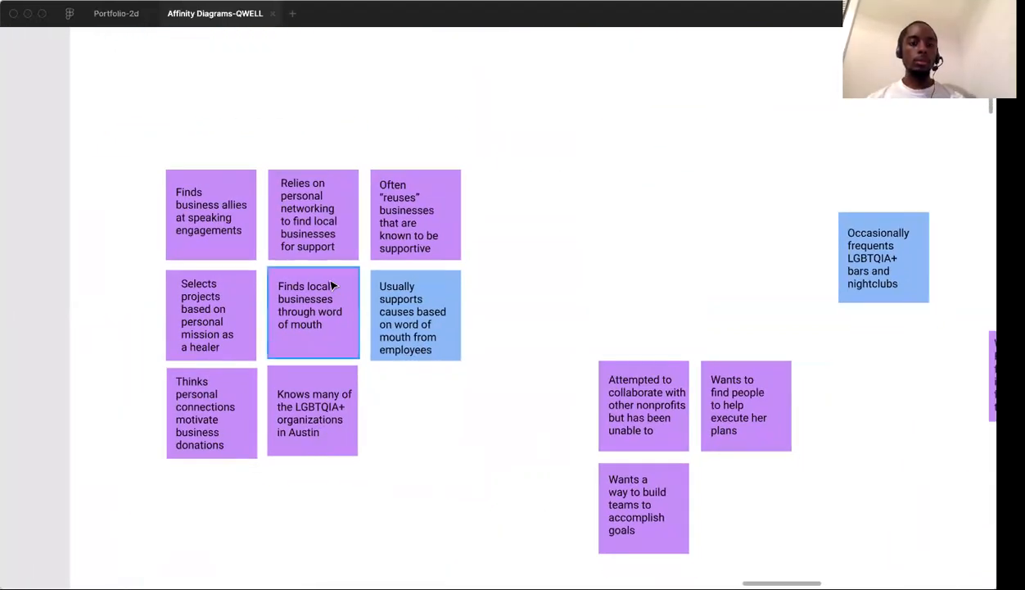
pyautogui.scroll(1, 333, 285)
pyautogui.hscroll(1, 333, 285)
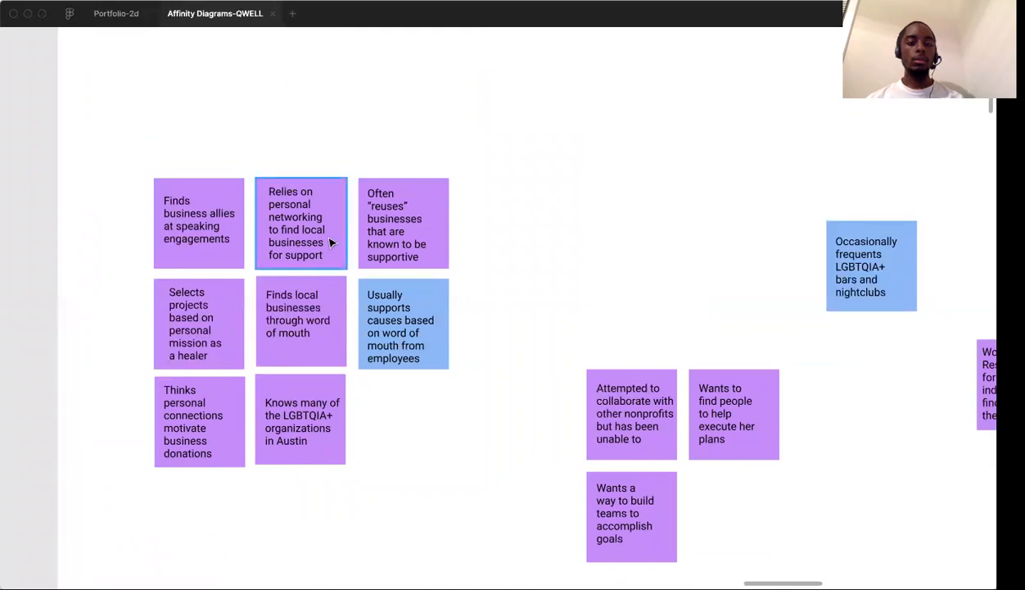
pyautogui.scroll(5, 469, 201)
pyautogui.hscroll(10, 469, 202)
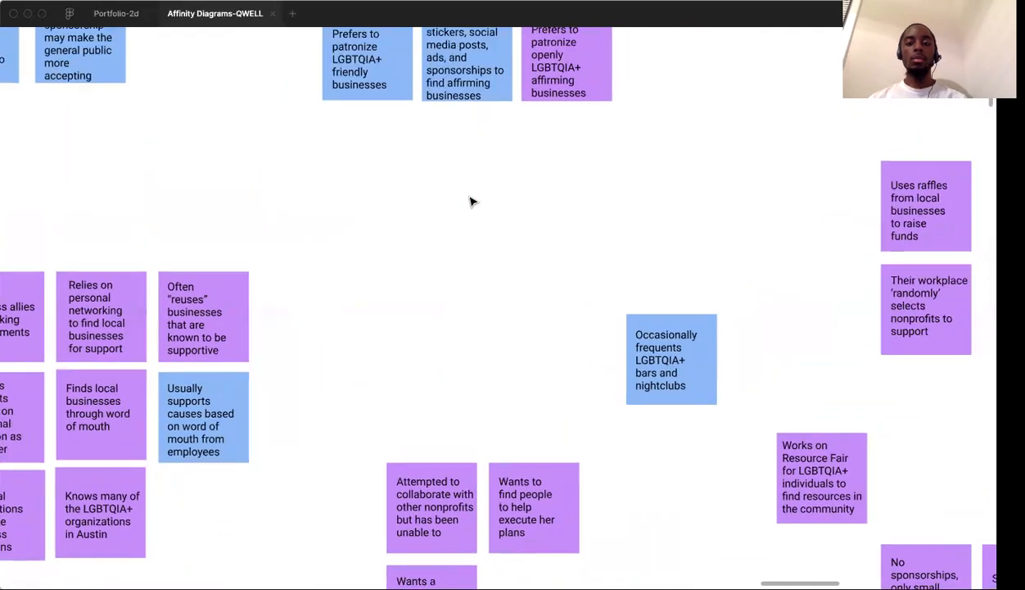
pyautogui.press('super+z')
pyautogui.click(471, 200)
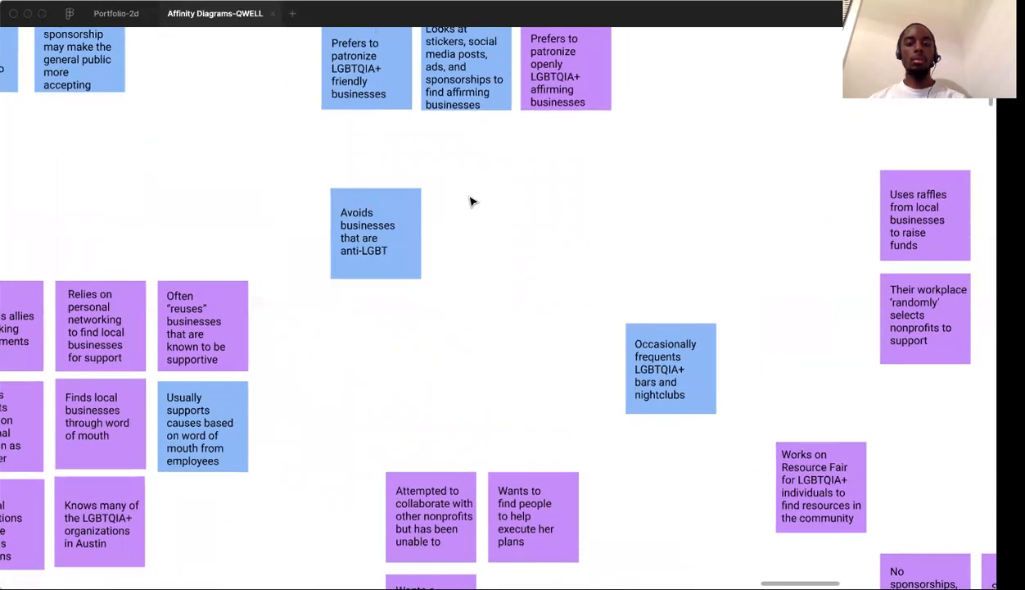
pyautogui.press('super+z')
# Move both avoided-business notes together out of the diagram frame into the empty canvas to its left
pyautogui.scroll(-3, 473, 201)
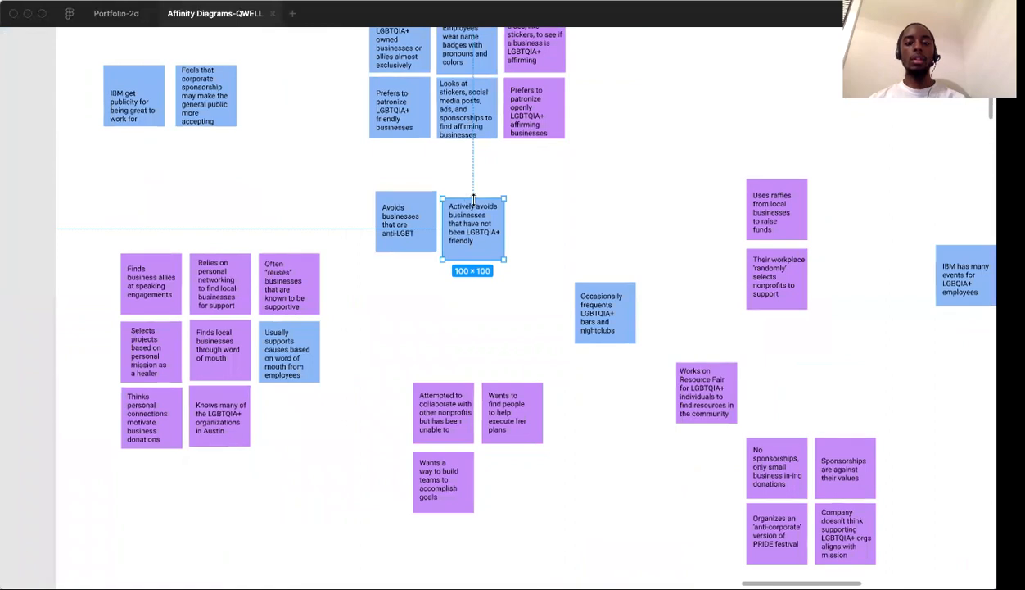
pyautogui.hscroll(-2, 472, 199)
pyautogui.click(458, 286)
pyautogui.scroll(-5, 458, 286)
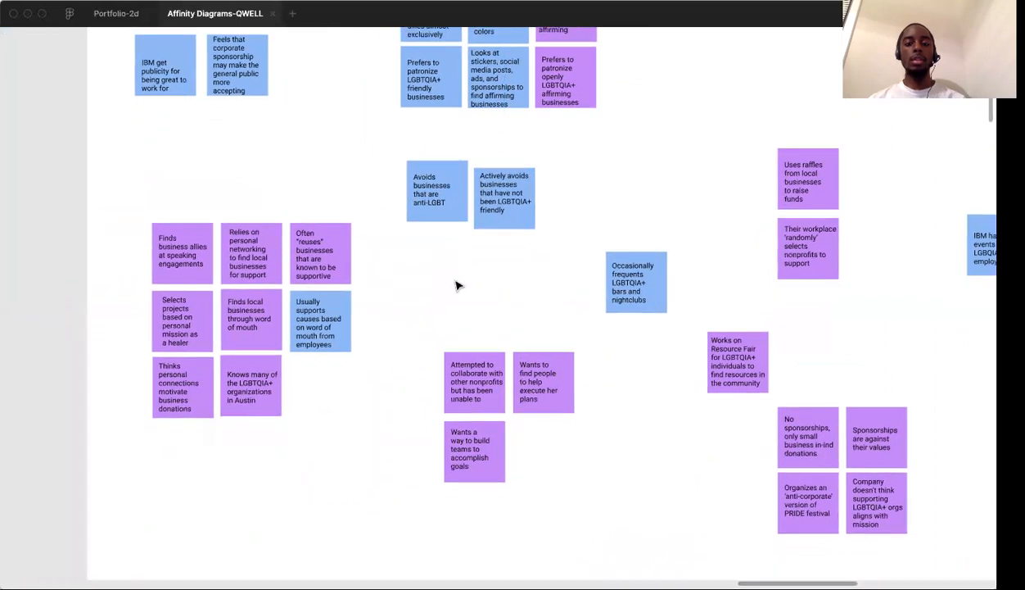
pyautogui.moveTo(421, 156); pyautogui.dragTo(578, 236)
pyautogui.click(423, 165)
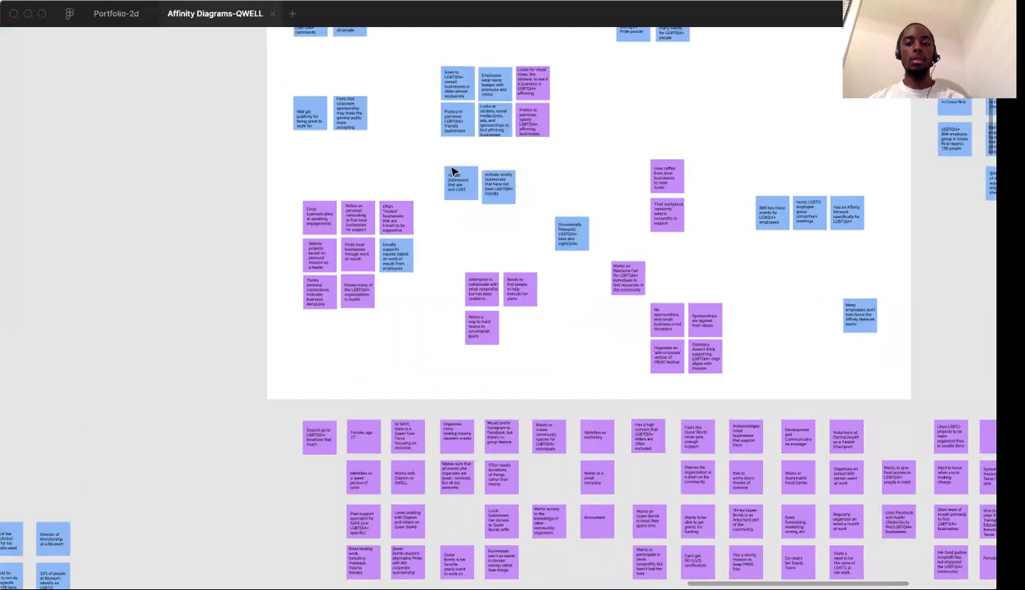
pyautogui.click(453, 171)
pyautogui.click(435, 167)
pyautogui.moveTo(435, 167); pyautogui.dragTo(215, 176)
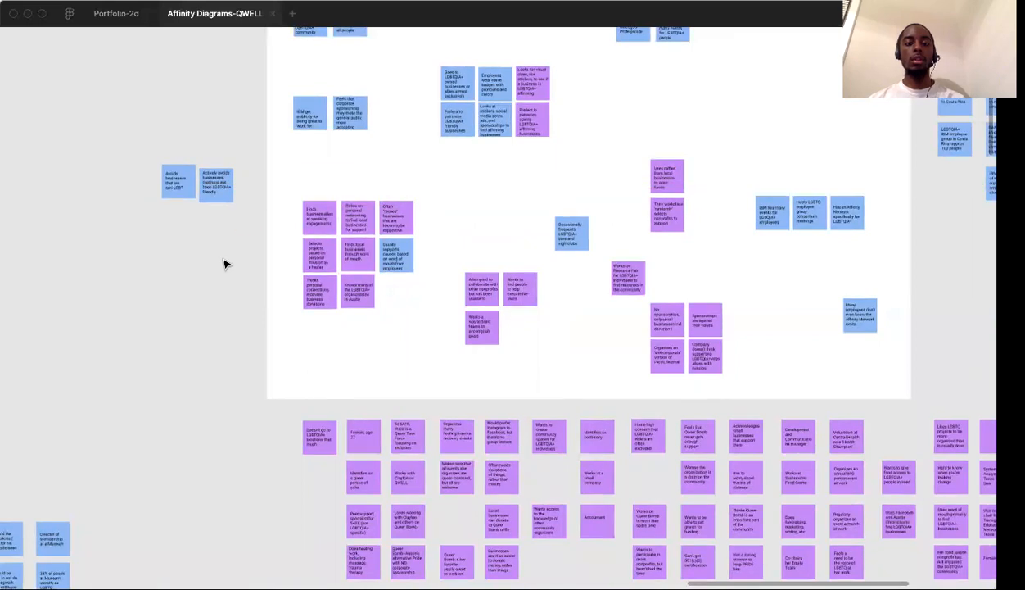
# In the neighbouring diagram, move the systems analyst and LGBTQ community clinics board notes together out of the frame's lower right corner
pyautogui.hscroll(-15, 226, 264)
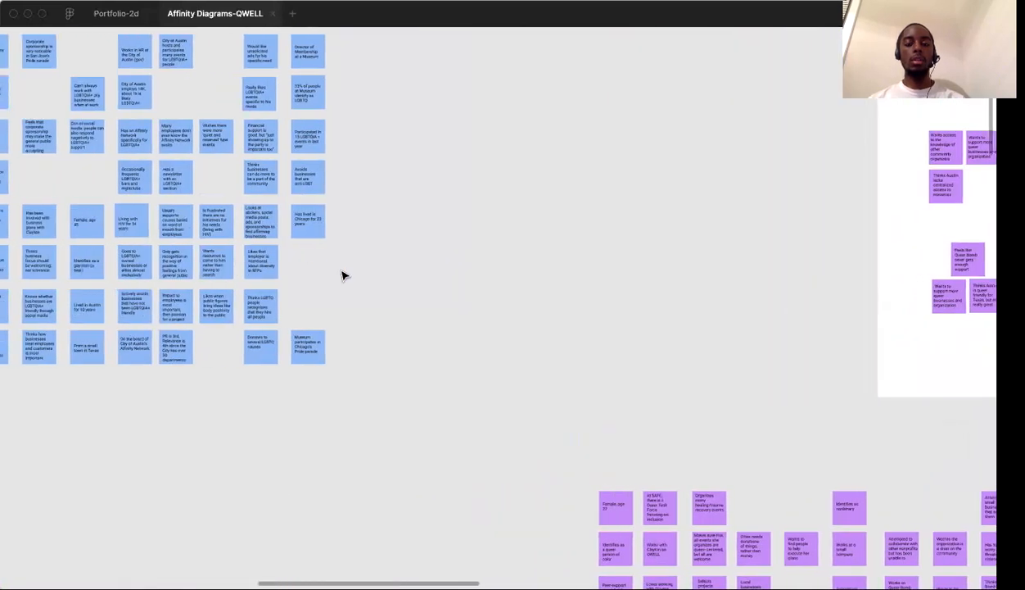
pyautogui.hscroll(-15, 342, 275)
pyautogui.moveTo(197, 300); pyautogui.dragTo(353, 373)
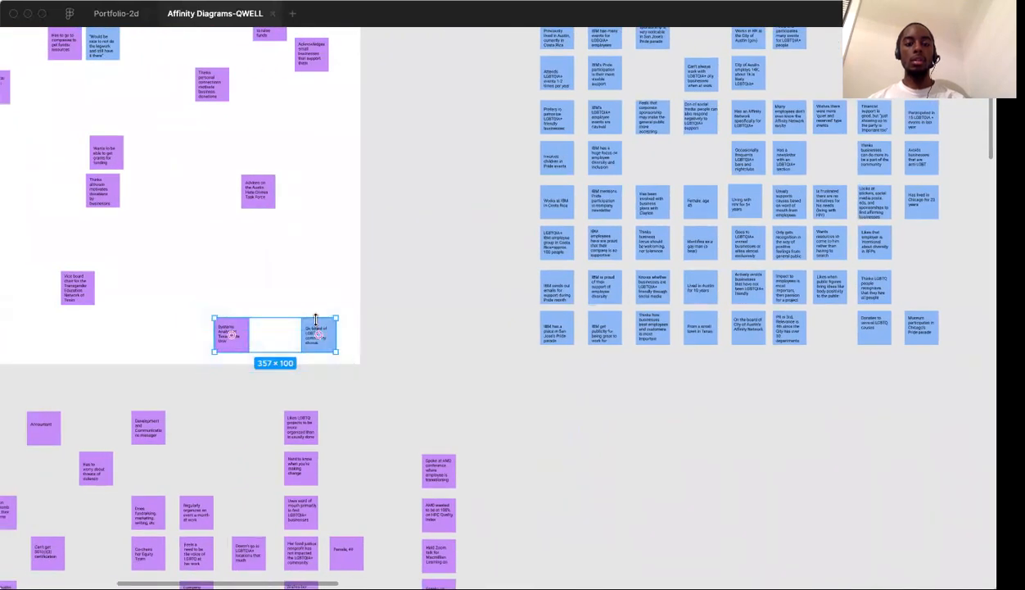
pyautogui.moveTo(347, 330); pyautogui.dragTo(468, 328)
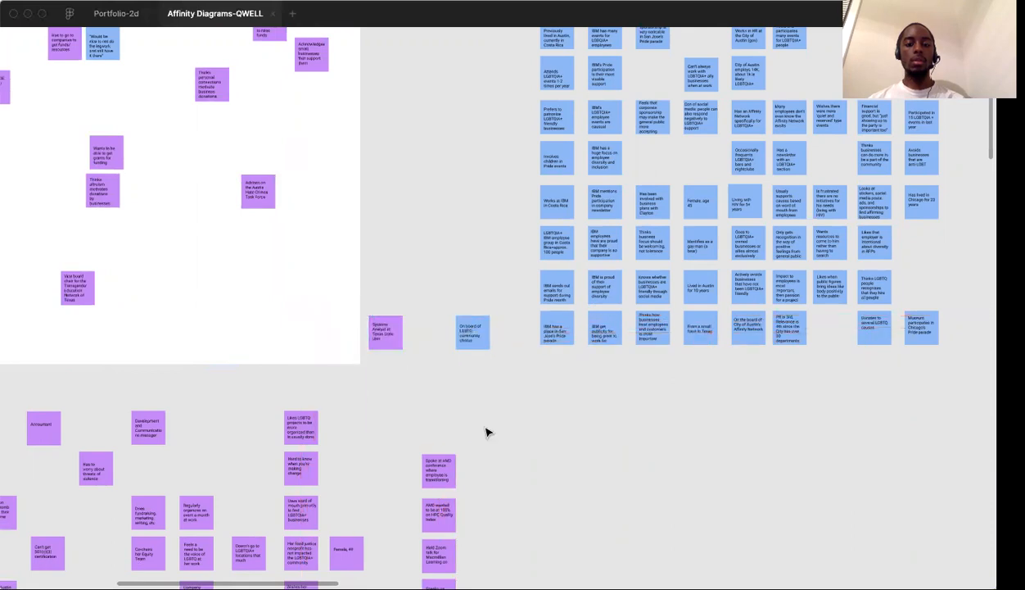
# Look over the personal networking cluster, the collaboration and team-building notes, and the loose notes near the sponsorship cluster
pyautogui.hscroll(20, 486, 431)
pyautogui.hscroll(20, 486, 432)
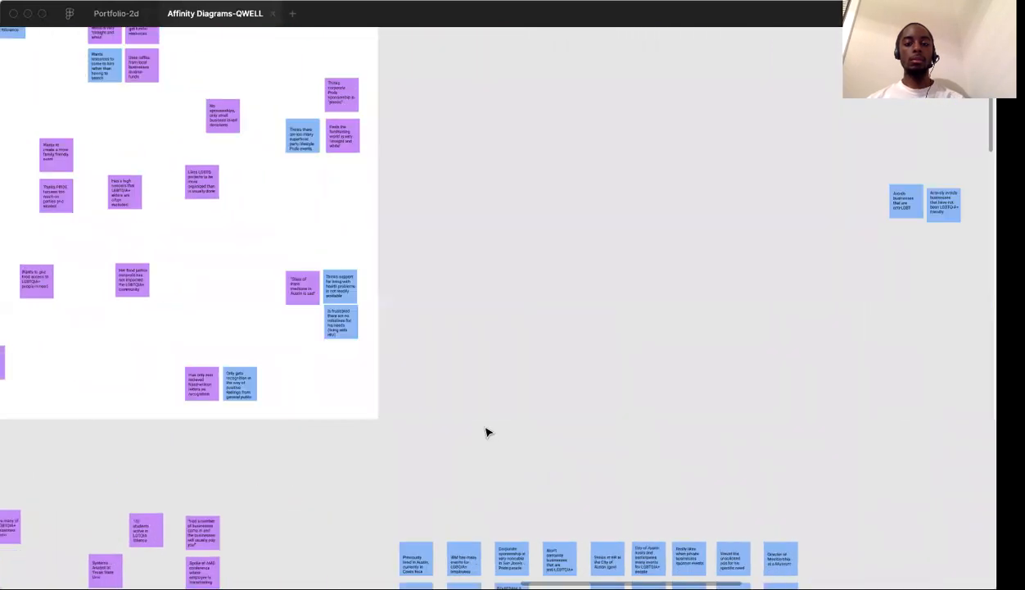
pyautogui.scroll(10, 449, 330)
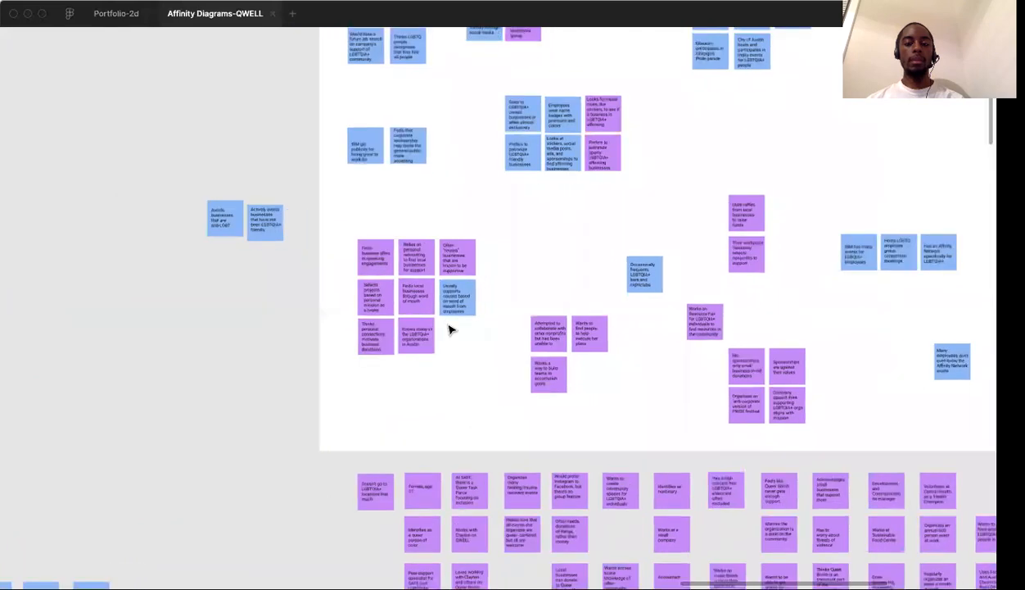
pyautogui.scroll(2, 449, 330)
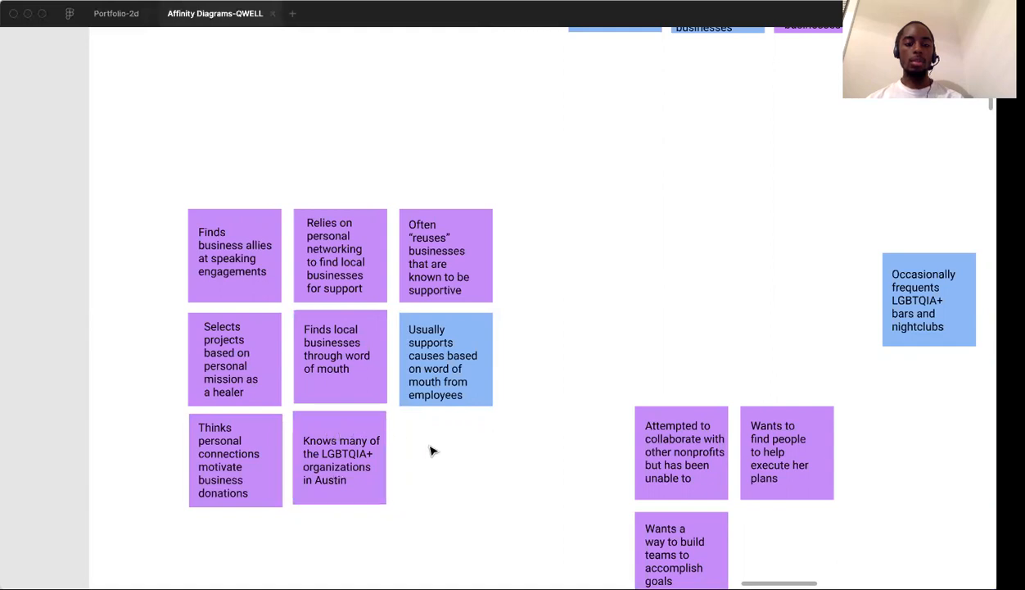
pyautogui.hscroll(5, 433, 450)
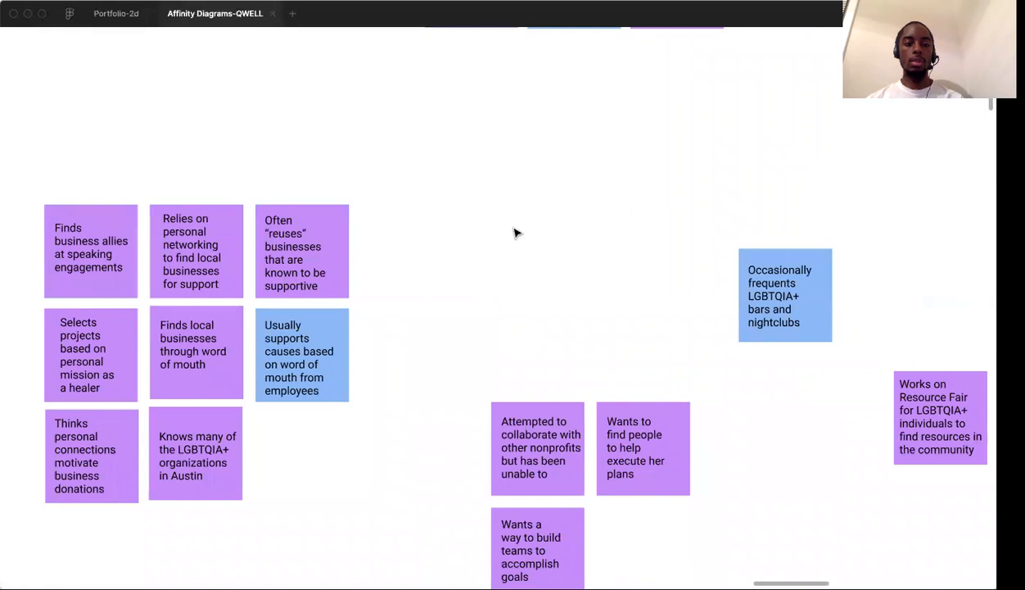
pyautogui.scroll(-1, 515, 233)
pyautogui.hscroll(1, 515, 233)
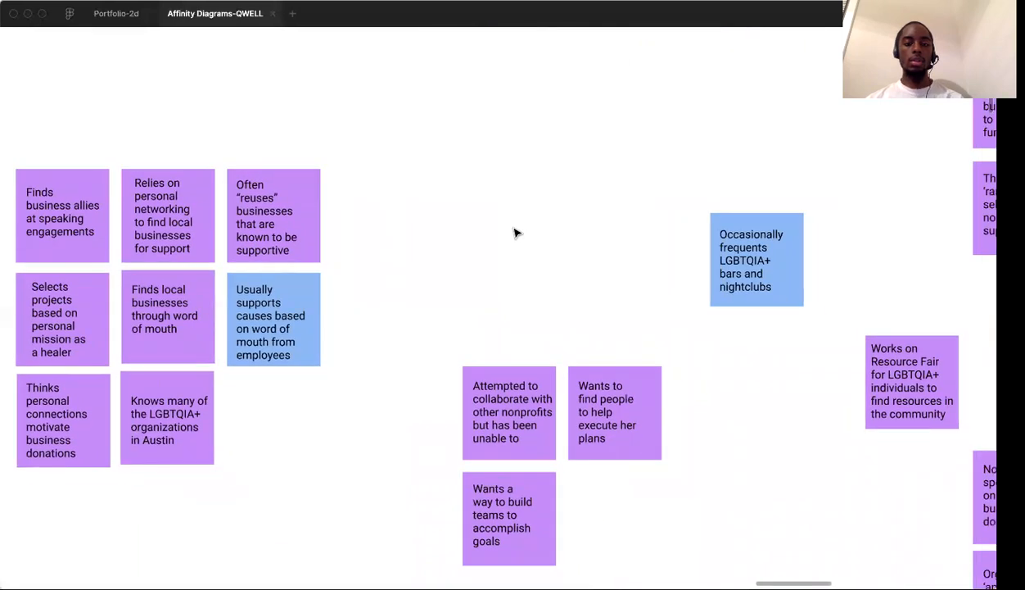
pyautogui.scroll(-3, 515, 233)
pyautogui.hscroll(3, 515, 233)
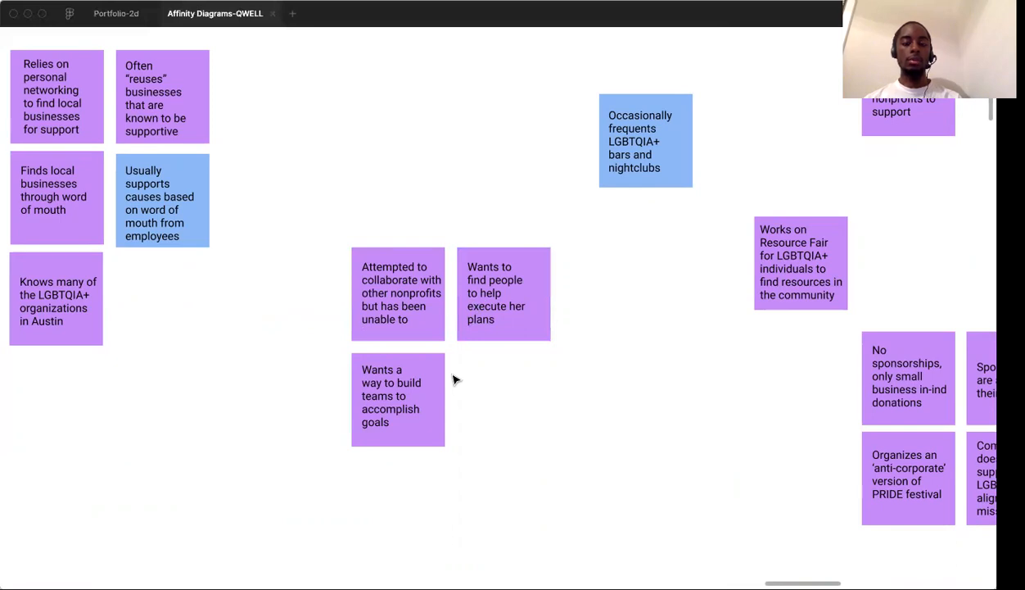
pyautogui.hscroll(2, 456, 380)
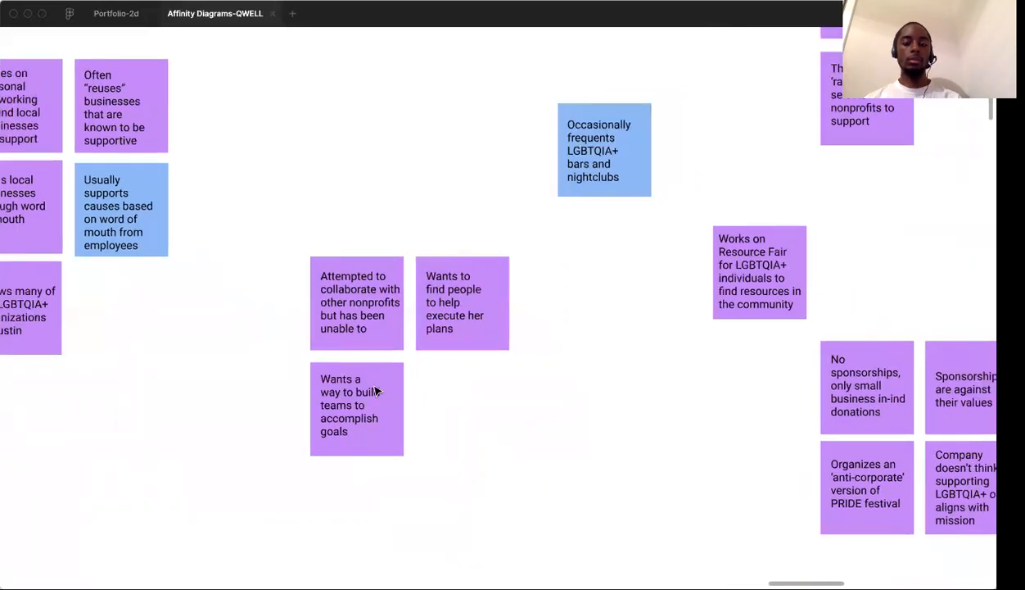
pyautogui.hscroll(2, 485, 340)
pyautogui.hscroll(3, 484, 340)
pyautogui.scroll(1, 485, 340)
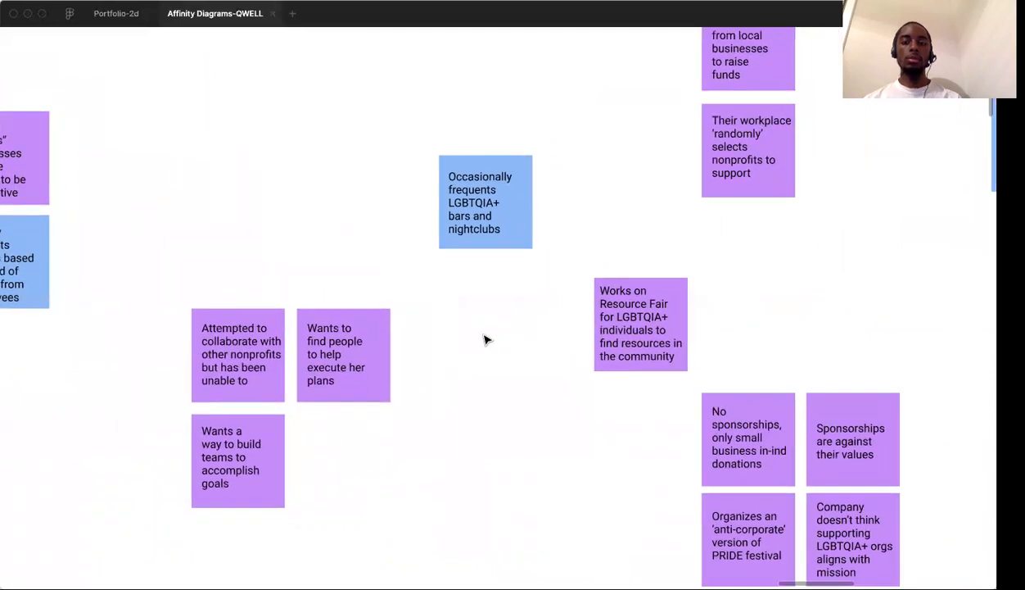
# Move the "Occasionally frequents LGBTQIA+ bars and nightclubs" note directly under "Prefers to patronize LGBTQIA+ friendly businesses" in the affirming businesses cluster
pyautogui.scroll(-3, 484, 340)
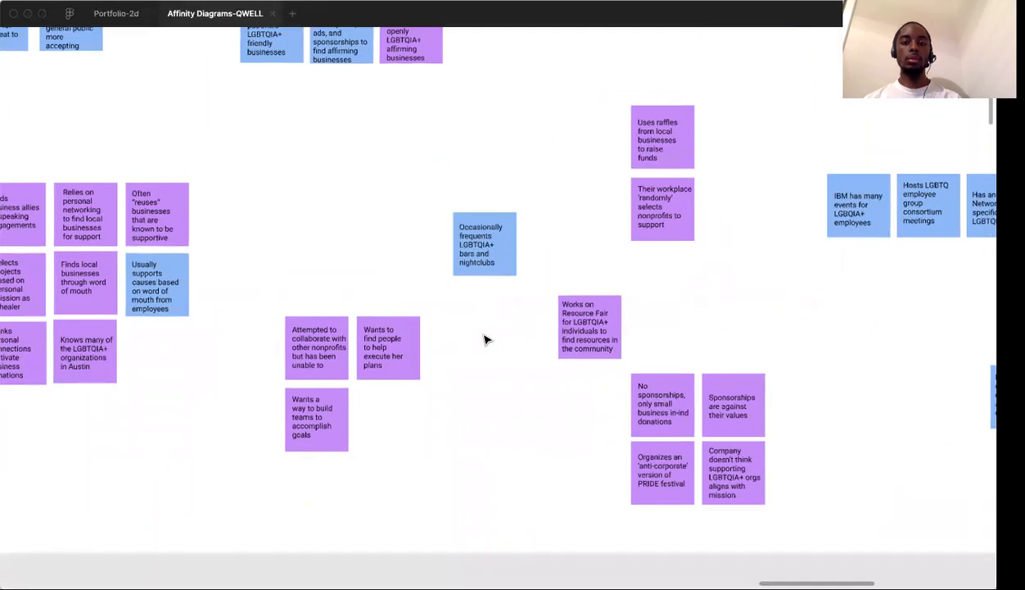
pyautogui.scroll(2, 485, 340)
pyautogui.moveTo(485, 337); pyautogui.dragTo(271, 192)
# Move the "Works on Resource Fair" note away from the sponsorship notes to the open space up and right of the collaboration and team-building cluster
pyautogui.scroll(-2, 507, 355)
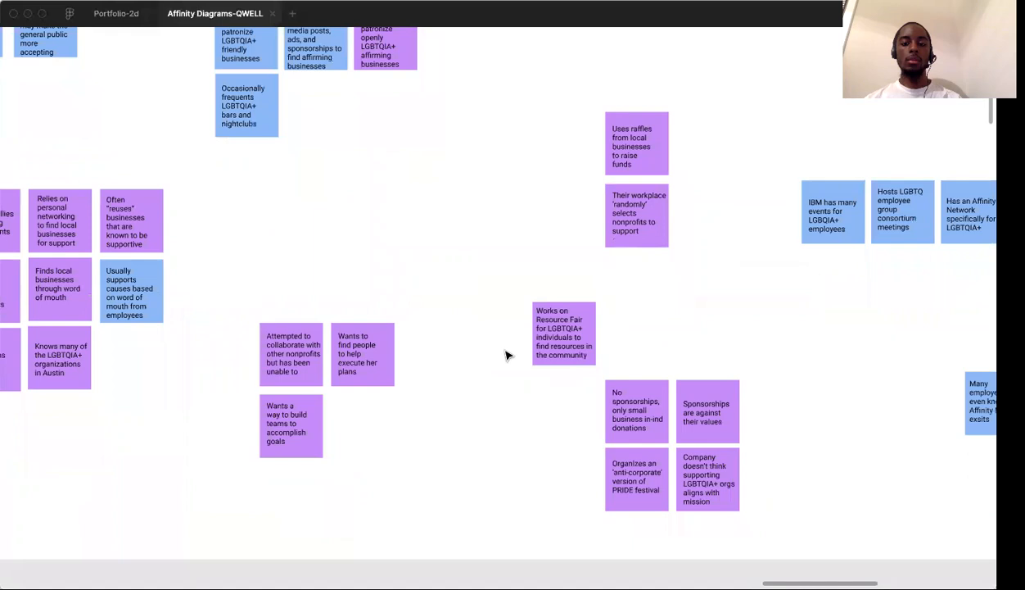
pyautogui.scroll(4, 507, 354)
pyautogui.scroll(-3, 506, 354)
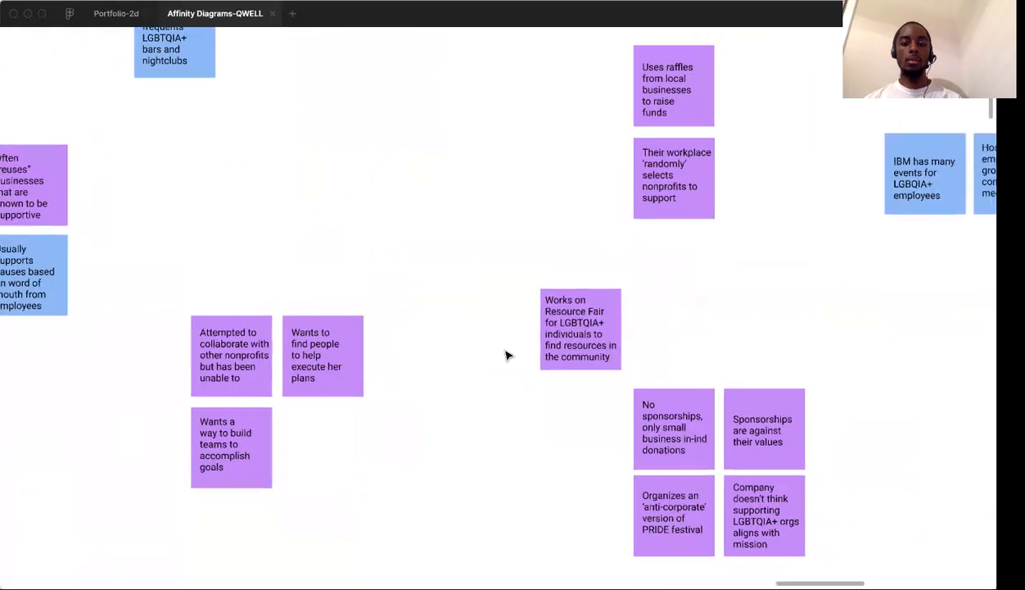
pyautogui.scroll(1, 507, 355)
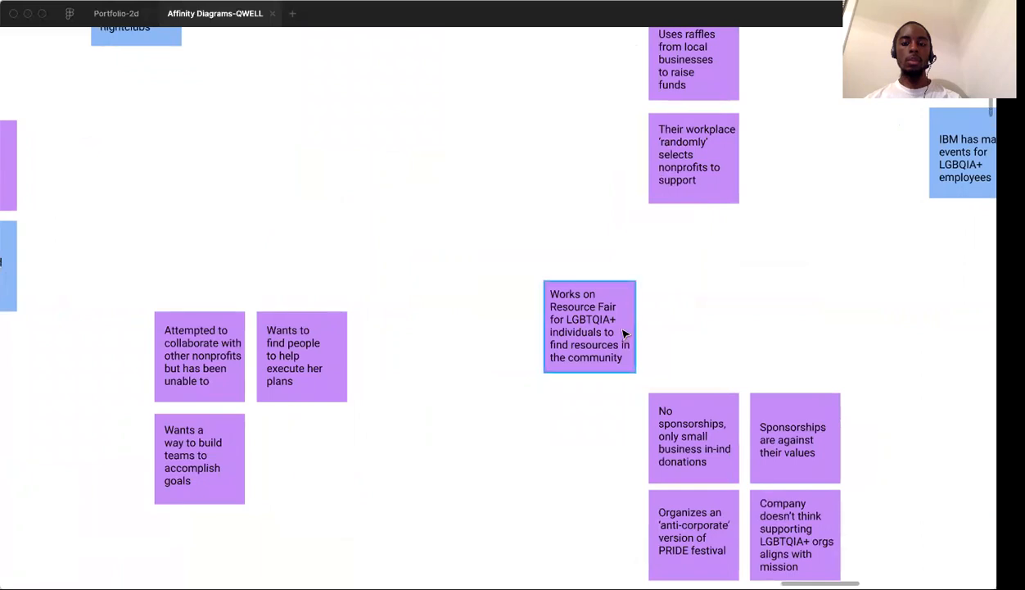
pyautogui.moveTo(620, 333); pyautogui.dragTo(468, 225)
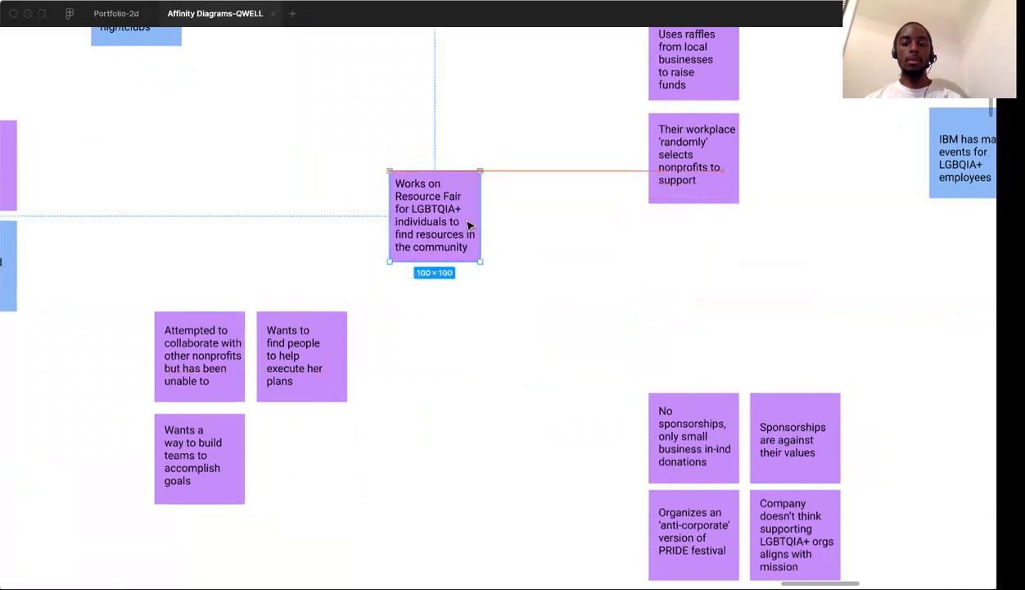
pyautogui.click(643, 346)
# Move the four anti-sponsorship notes together out of the diagram frame, placing them below the two avoided-business notes
pyautogui.hscroll(2, 643, 345)
pyautogui.hscroll(2, 643, 346)
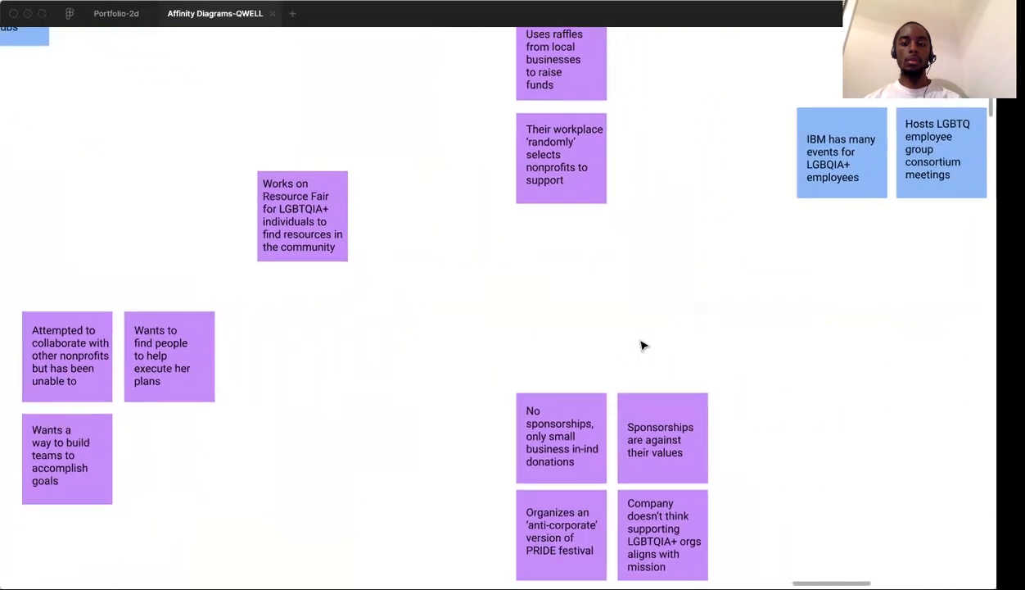
pyautogui.scroll(-1, 643, 346)
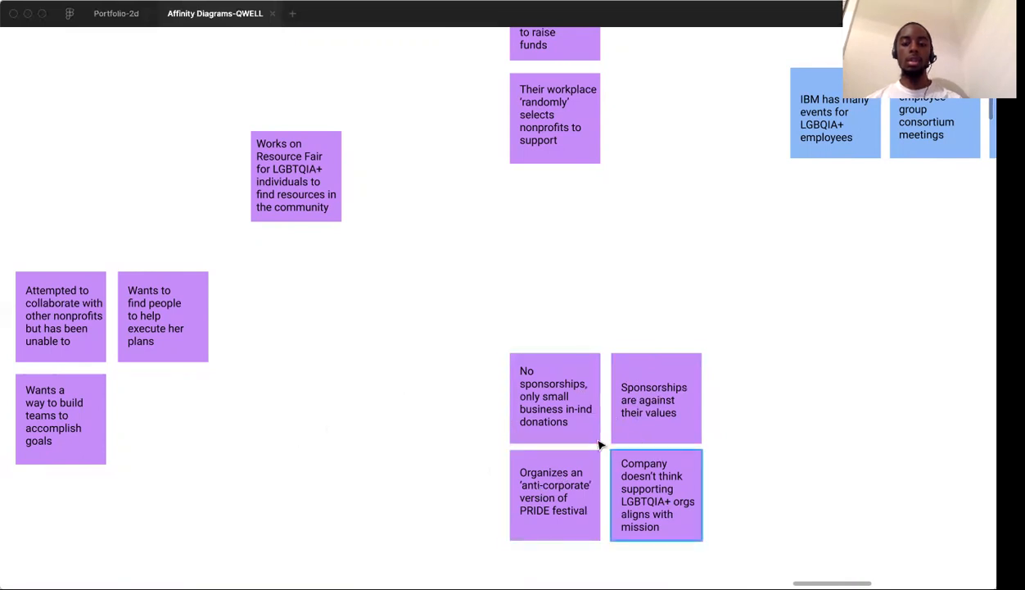
pyautogui.moveTo(459, 343); pyautogui.dragTo(746, 552)
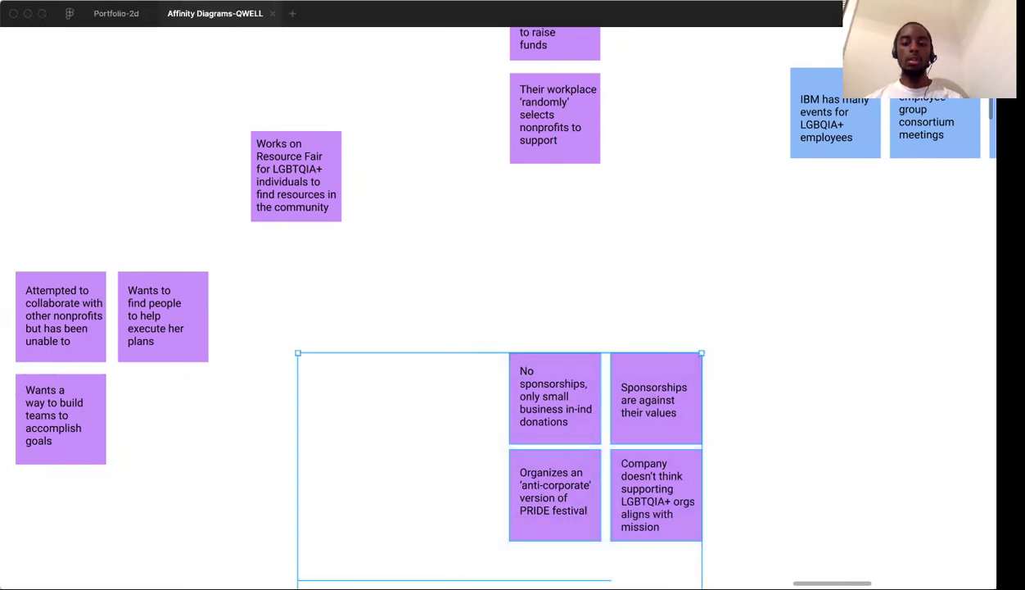
pyautogui.scroll(-10, 749, 498)
pyautogui.scroll(-5, 764, 507)
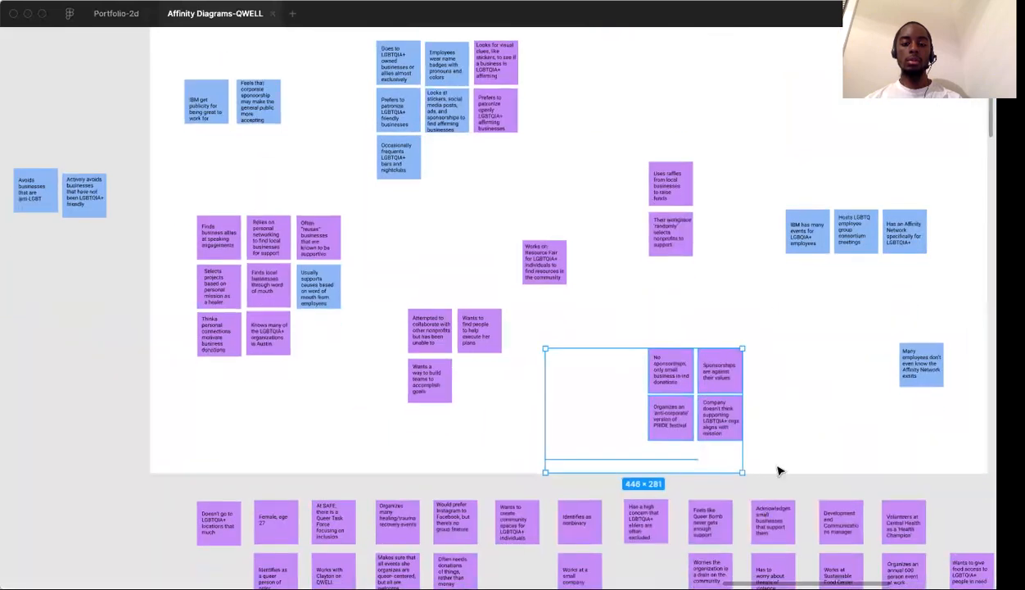
pyautogui.click(765, 419)
pyautogui.moveTo(629, 340); pyautogui.dragTo(782, 453)
pyautogui.click(766, 377)
pyautogui.moveTo(639, 343); pyautogui.dragTo(743, 435)
pyautogui.moveTo(713, 395); pyautogui.dragTo(99, 261)
pyautogui.click(627, 445)
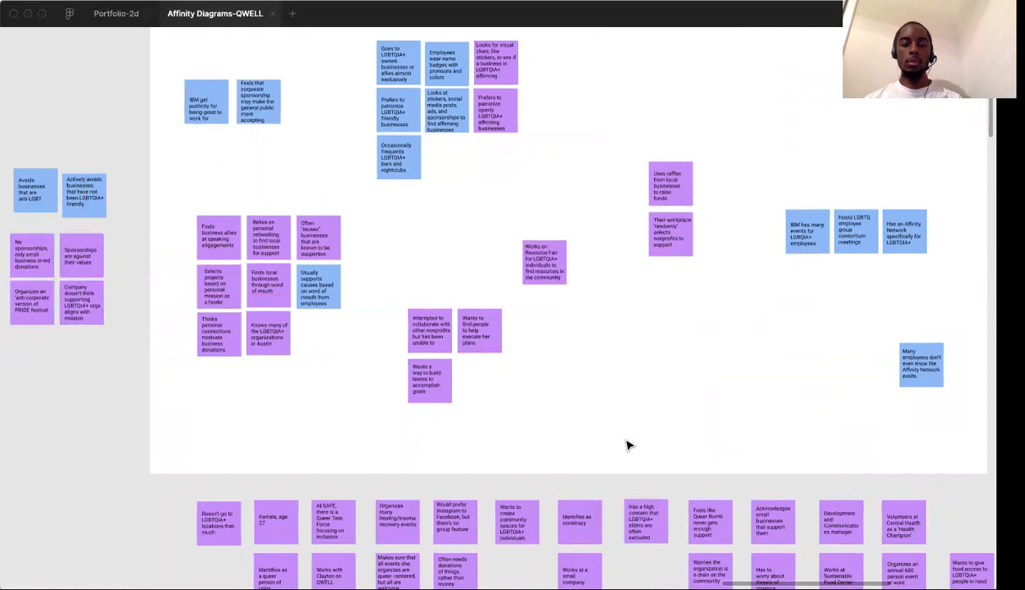
pyautogui.click(627, 455)
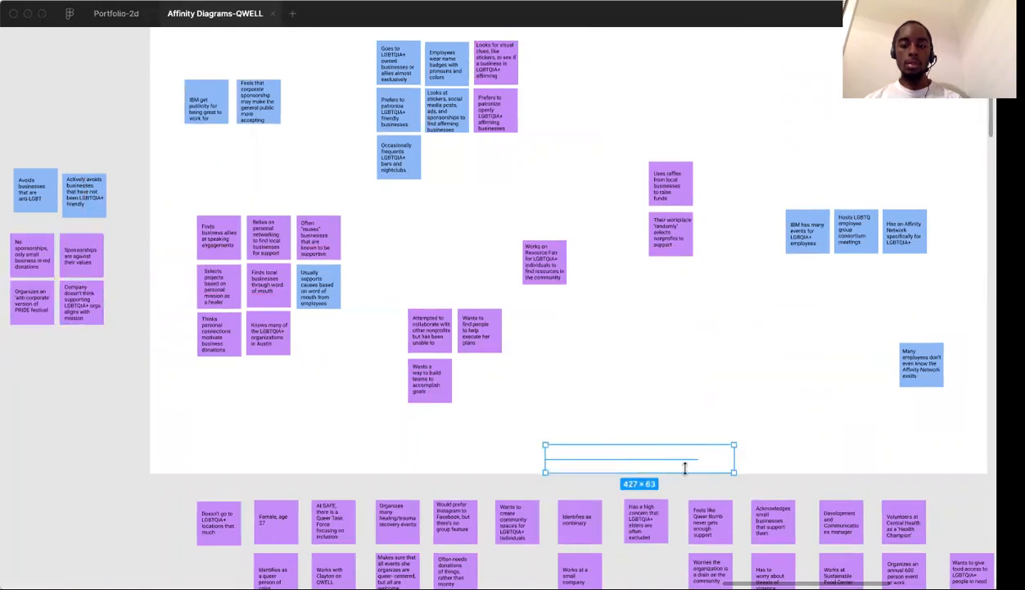
pyautogui.click(673, 414)
# Move the "Their workplace 'randomly' selects nonprofits to support" note out of the frame, below the removed sponsorship notes
pyautogui.scroll(3, 673, 413)
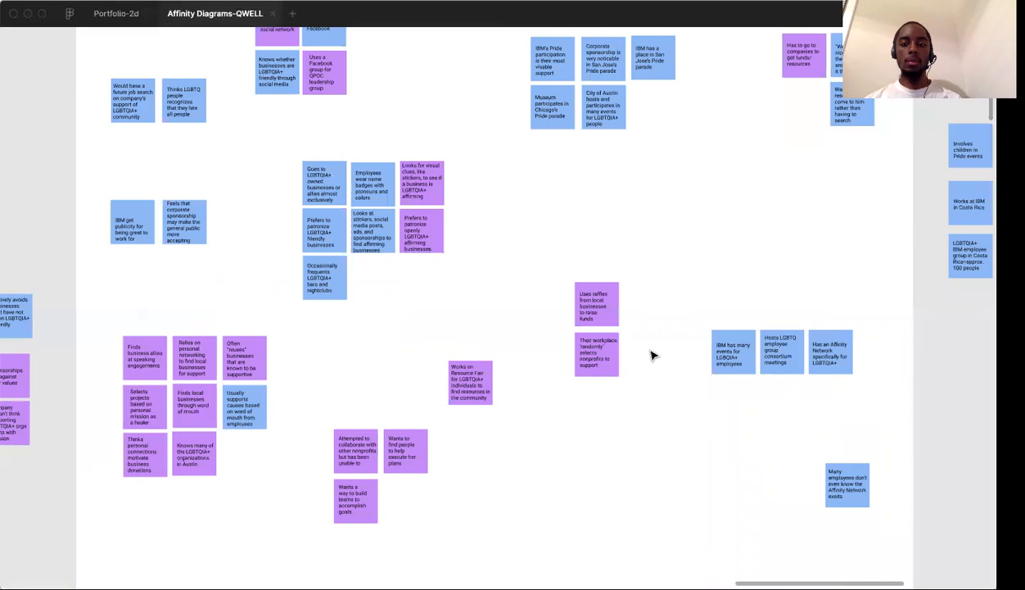
pyautogui.scroll(5, 652, 355)
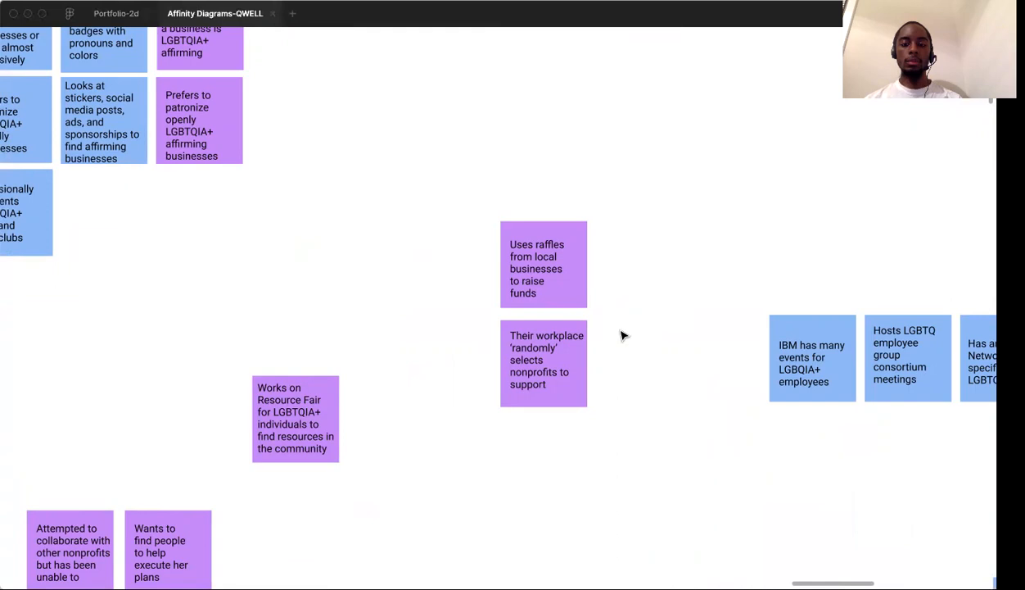
pyautogui.scroll(-10, 606, 354)
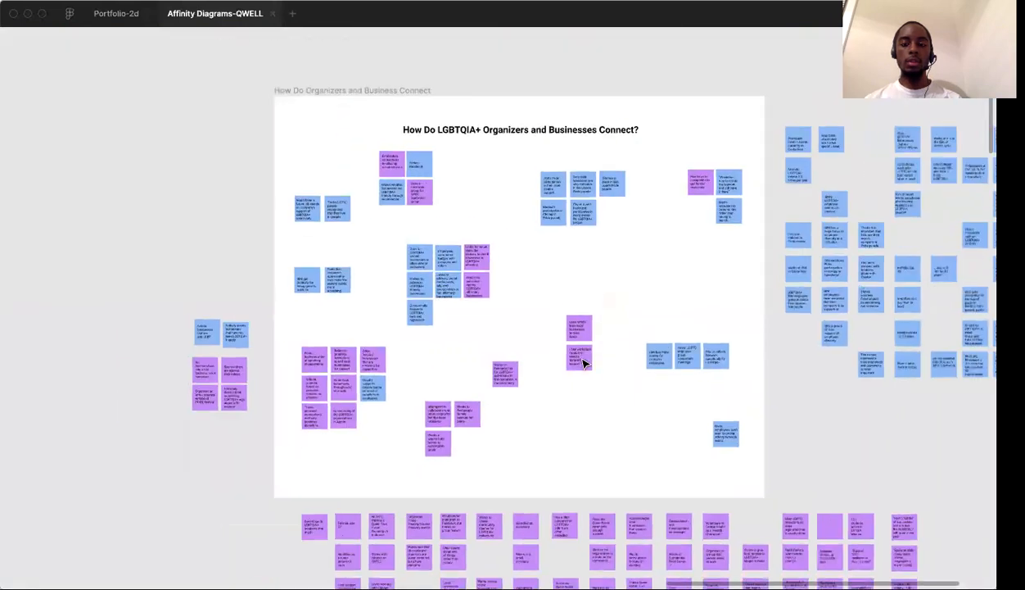
pyautogui.moveTo(583, 362); pyautogui.dragTo(217, 442)
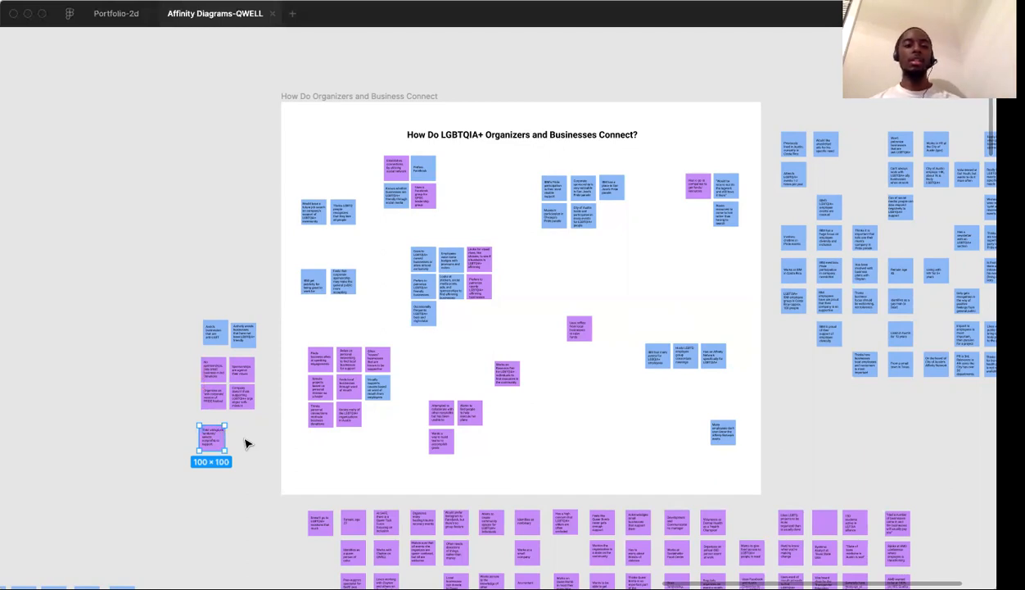
pyautogui.click(246, 444)
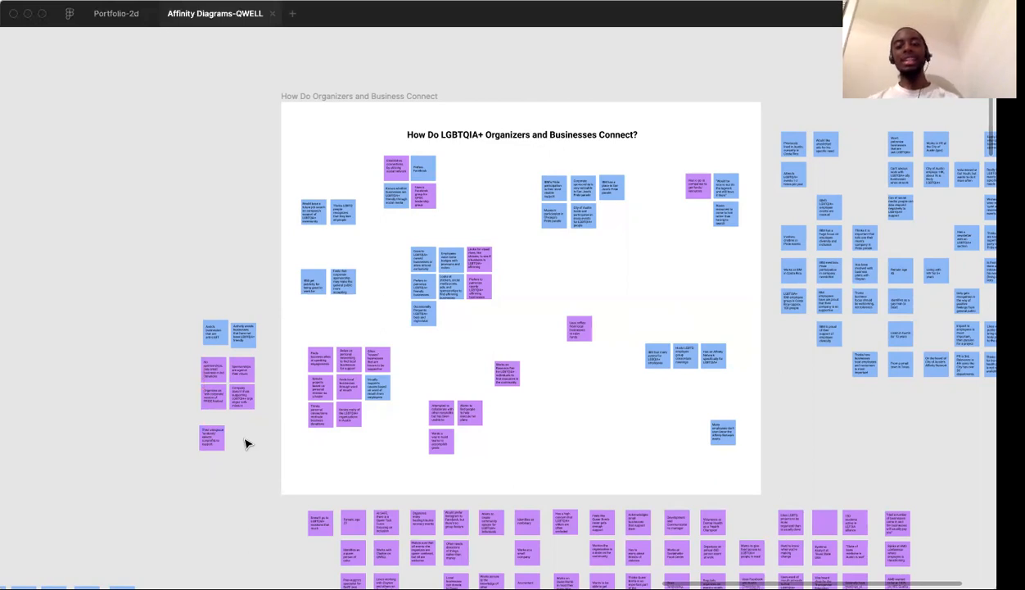
# Examine the "Uses raffles from local businesses to raise funds" note against the surrounding collaboration, resource fair and IBM employee event notes
pyautogui.scroll(5, 571, 357)
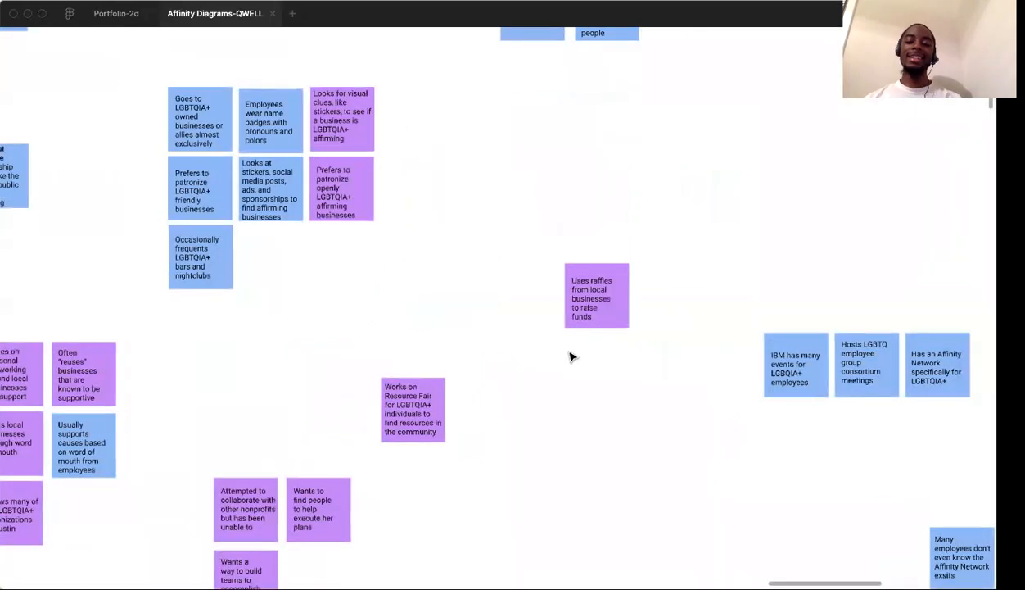
pyautogui.scroll(5, 571, 357)
pyautogui.scroll(-4, 571, 357)
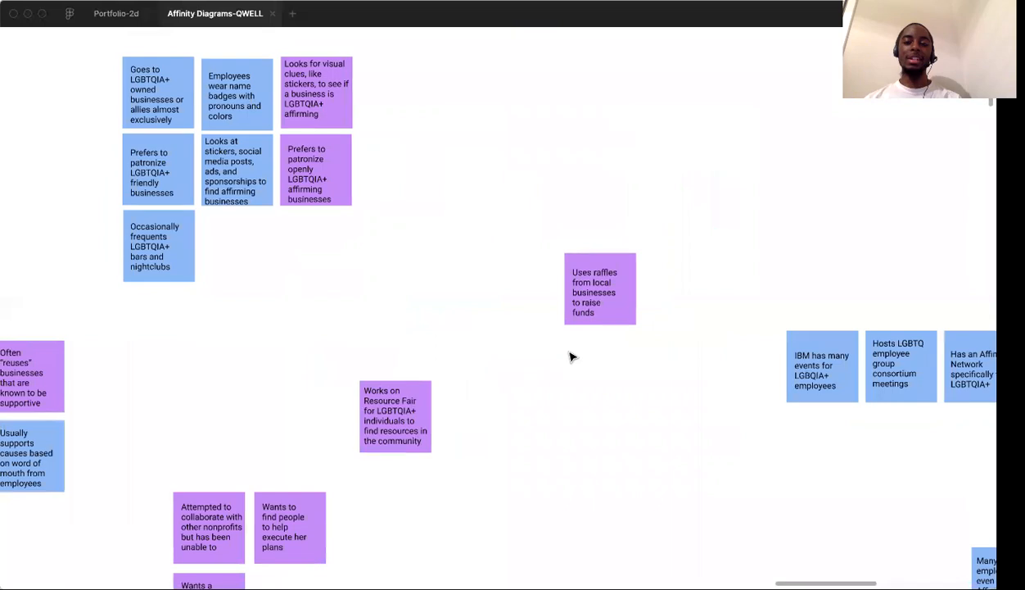
pyautogui.hscroll(3, 613, 285)
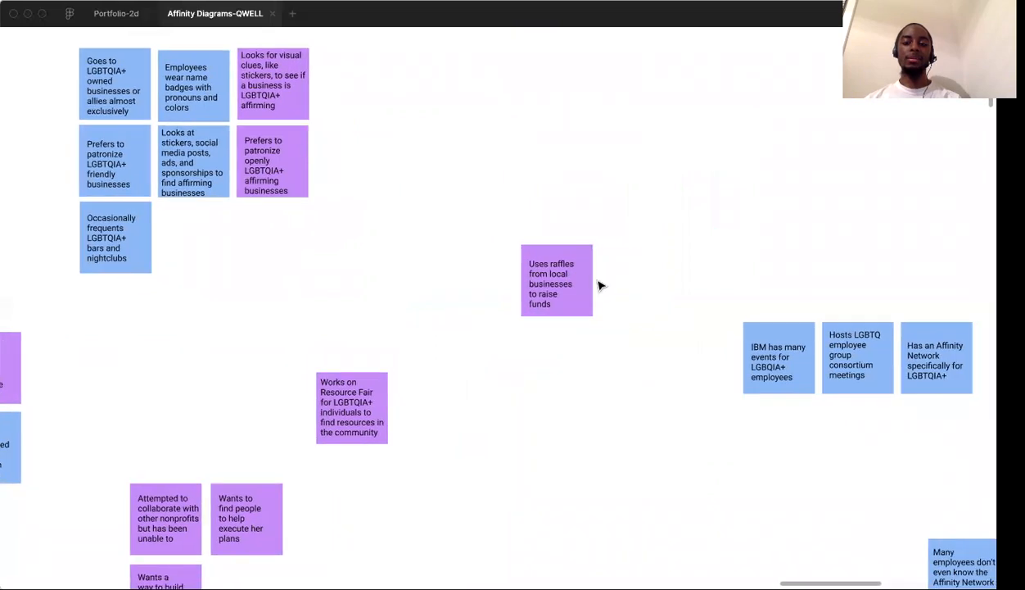
pyautogui.click(576, 283)
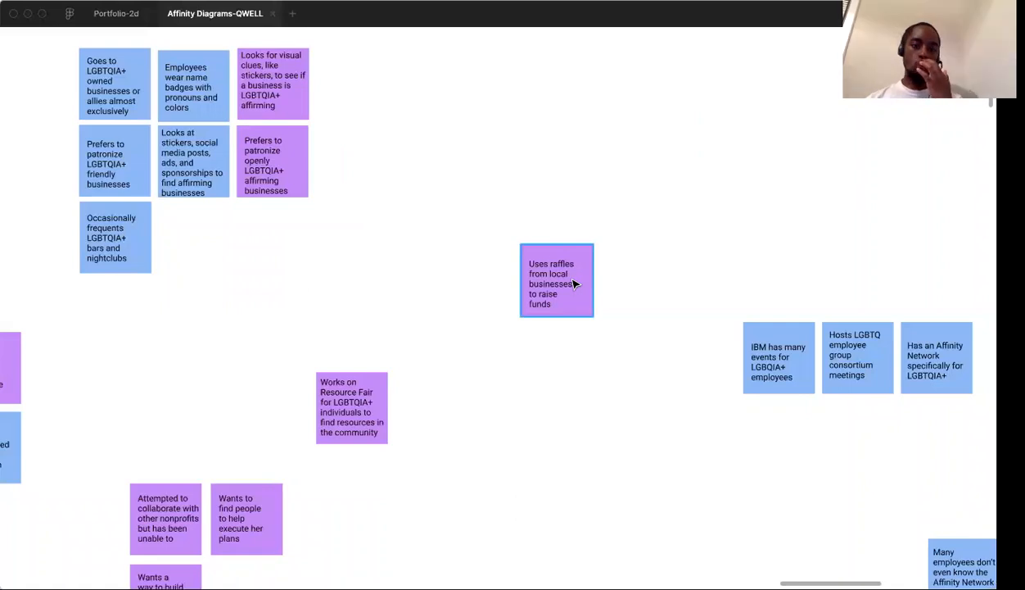
pyautogui.hscroll(-3, 574, 284)
pyautogui.scroll(-2, 573, 283)
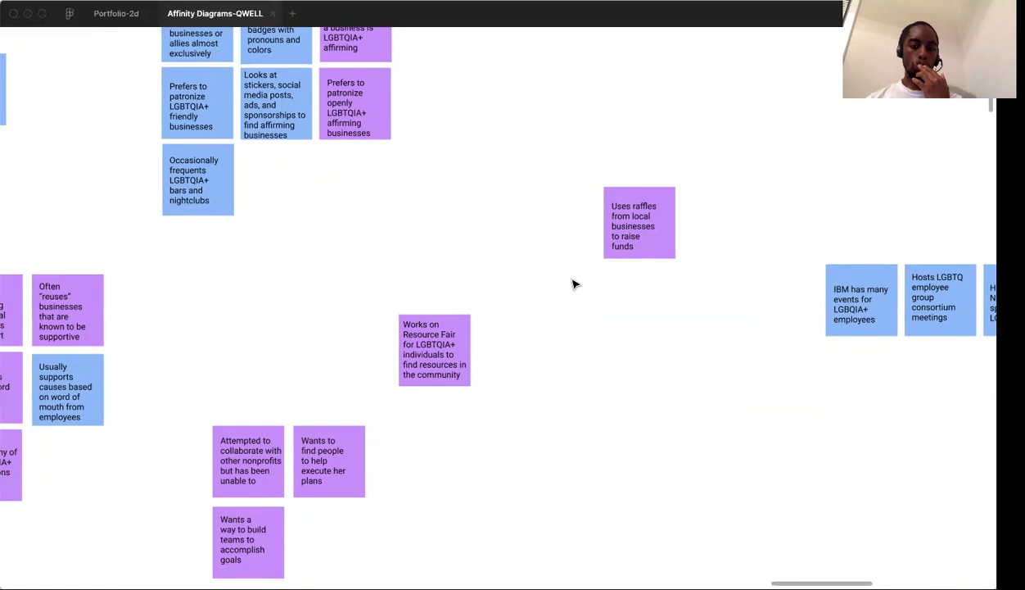
pyautogui.hscroll(10, 574, 285)
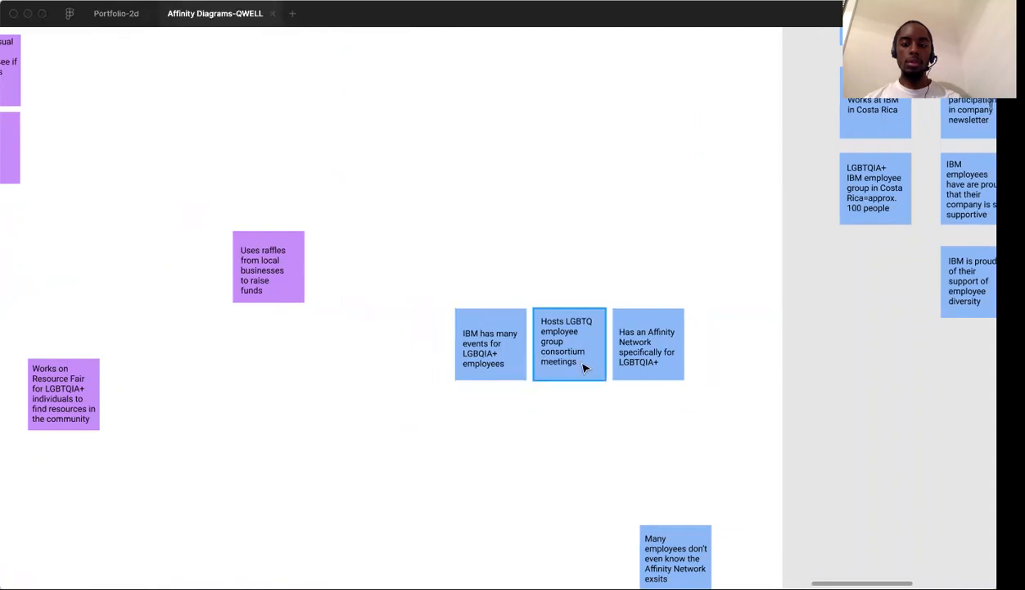
# Move the future job search and "Thinks LGBTQ people recognizes that they hire all people" notes together directly above the IBM employee events cluster
pyautogui.scroll(-5, 666, 368)
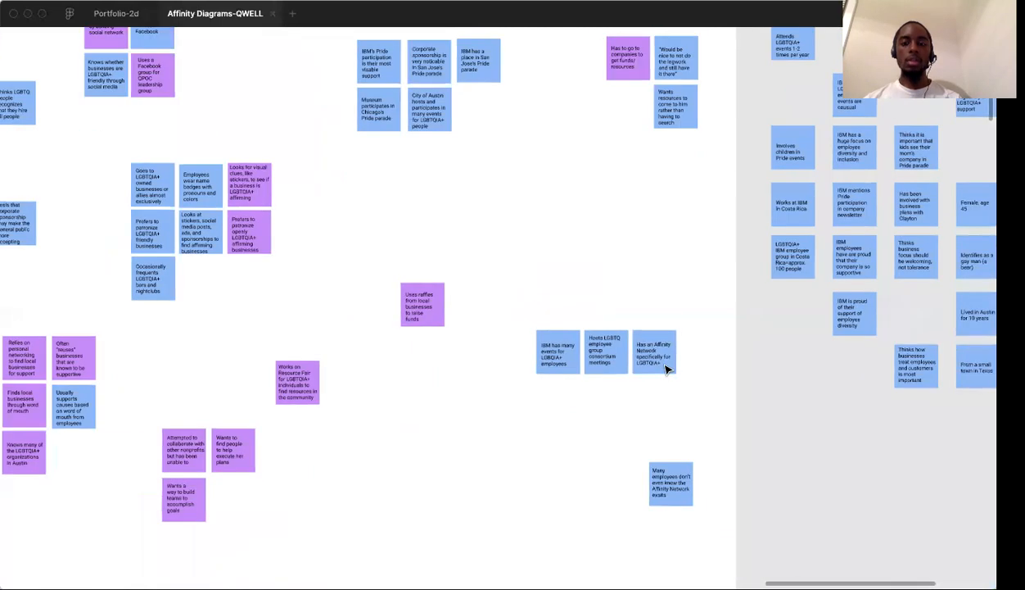
pyautogui.hscroll(-5, 666, 368)
pyautogui.moveTo(190, 83); pyautogui.dragTo(309, 156)
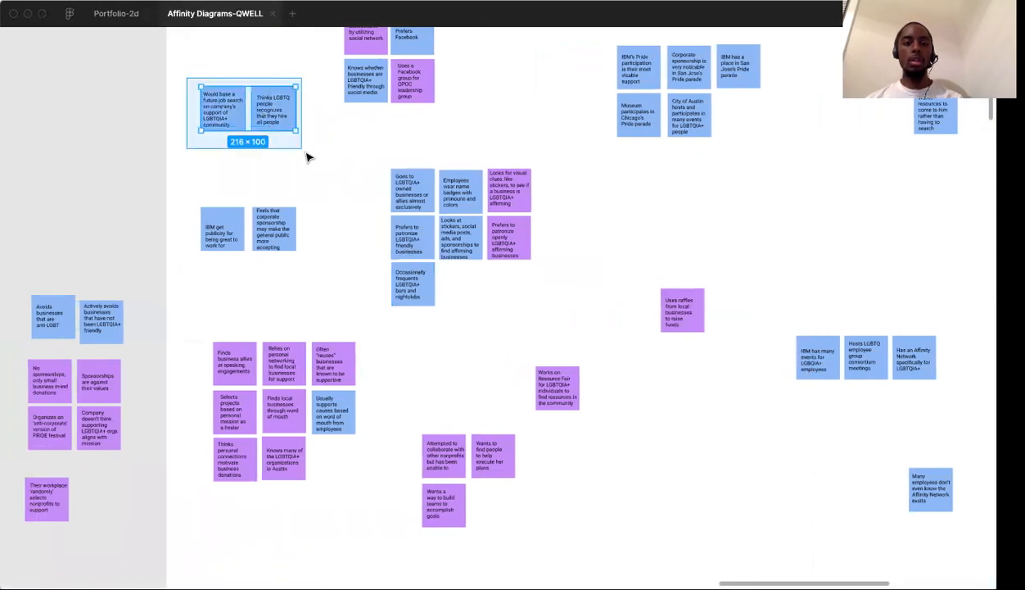
pyautogui.moveTo(443, 221); pyautogui.dragTo(878, 305)
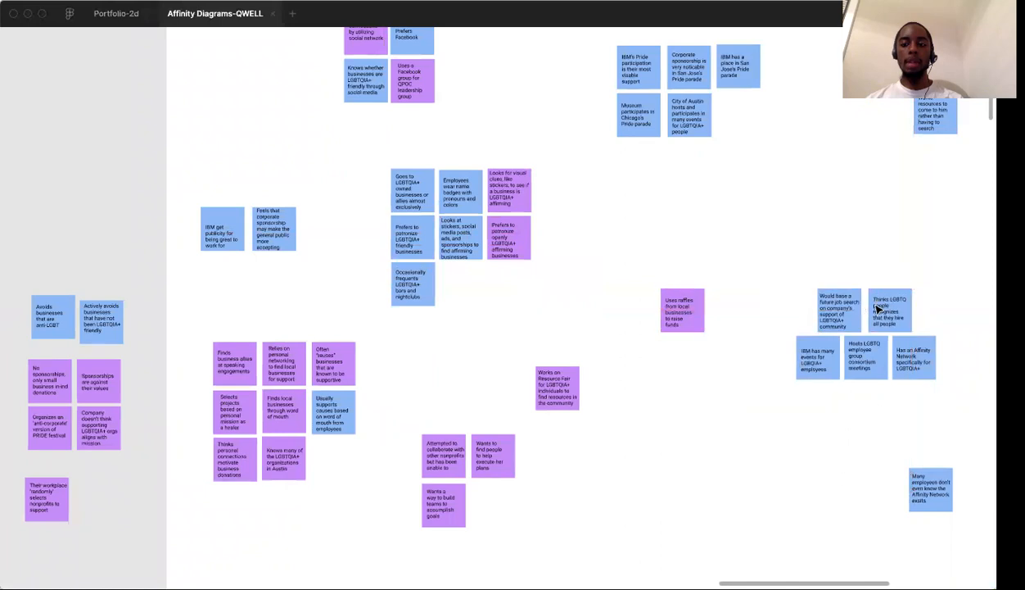
# Move the note about employees not knowing the Affinity Network out of the frame, beside the removed "randomly" selected nonprofits note
pyautogui.hscroll(3, 873, 407)
pyautogui.scroll(-2, 872, 407)
pyautogui.scroll(5, 809, 407)
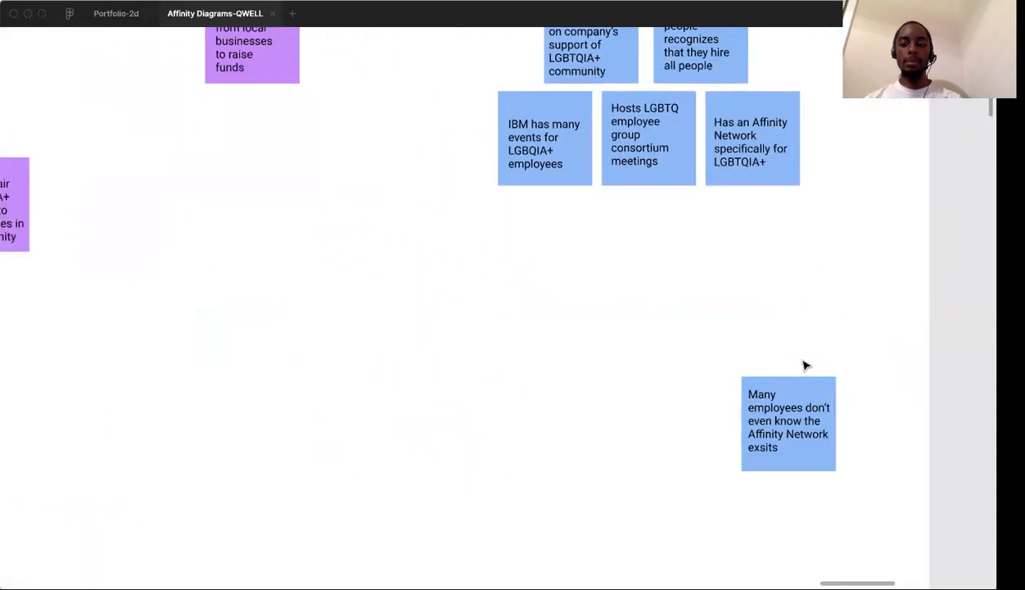
pyautogui.scroll(-5, 805, 366)
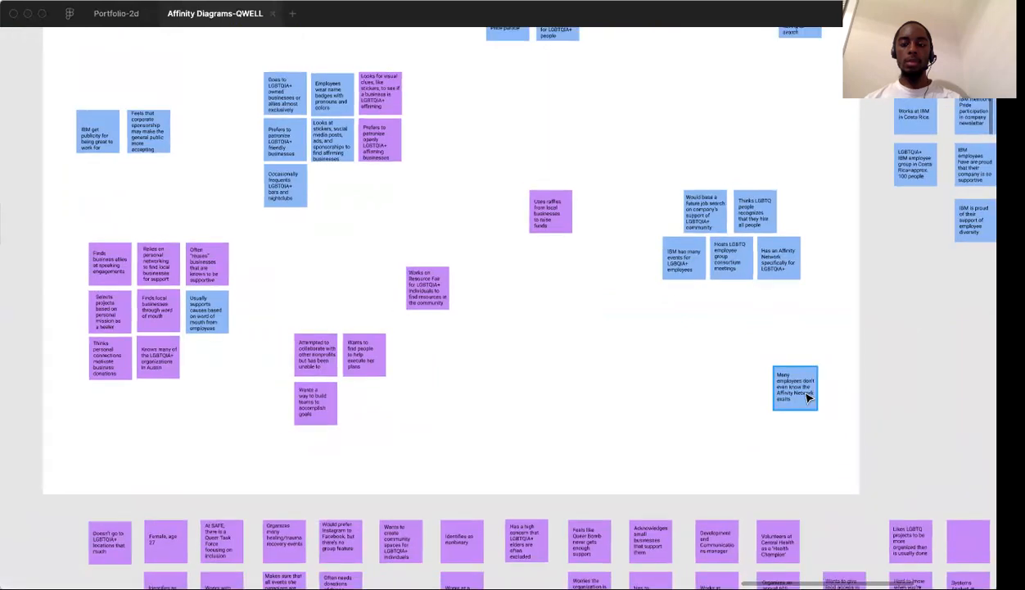
pyautogui.scroll(-3, 807, 396)
pyautogui.moveTo(806, 395); pyautogui.dragTo(385, 394)
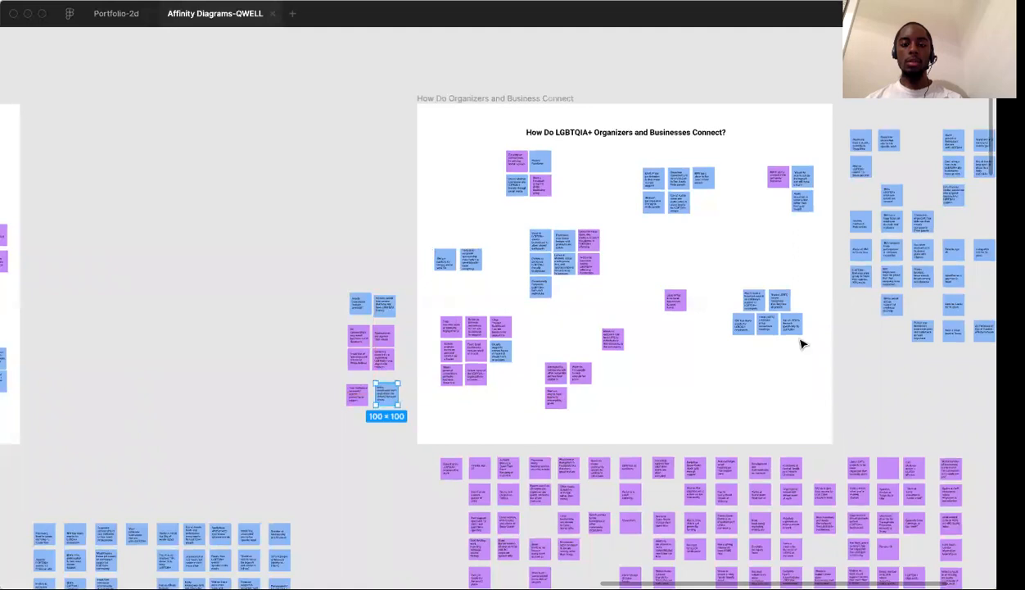
# Separate the "Has to go to companies to get funds/resources" note from the two legwork notes, placing it in the gap toward the Pride parade cluster
pyautogui.scroll(5, 781, 243)
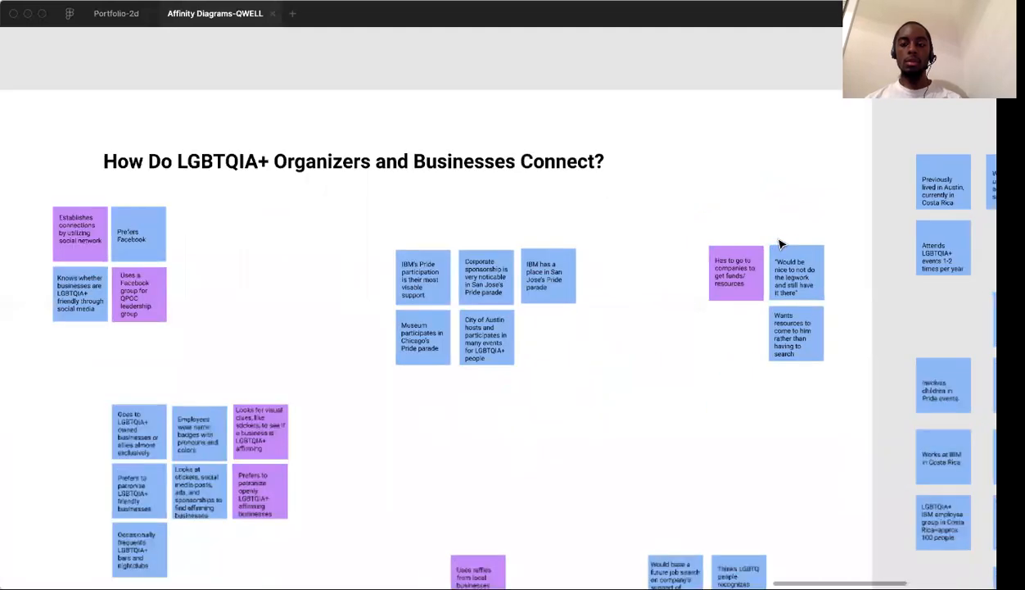
pyautogui.scroll(3, 780, 243)
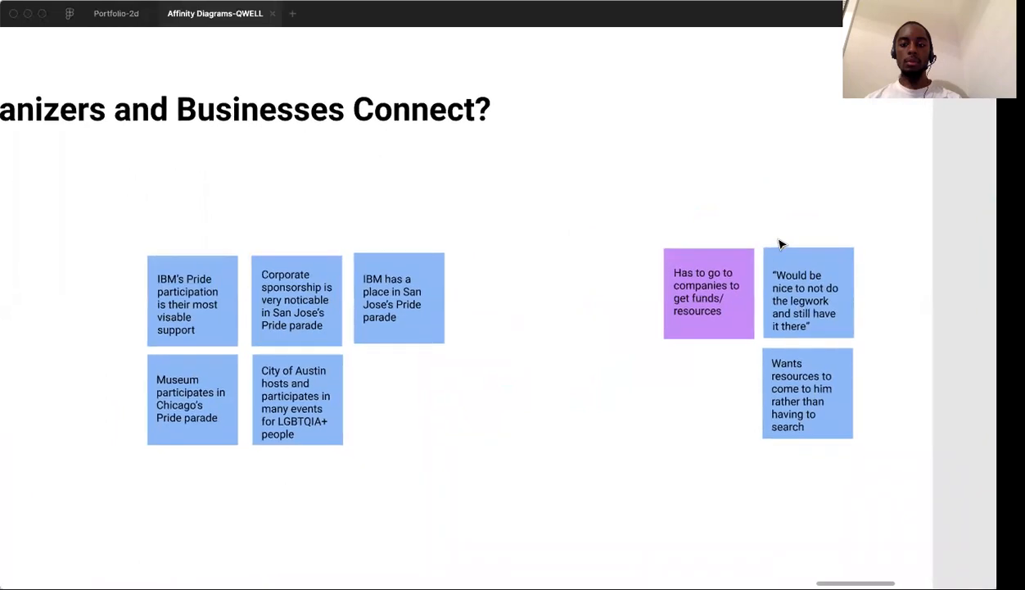
pyautogui.scroll(-2, 789, 291)
pyautogui.hscroll(2, 789, 291)
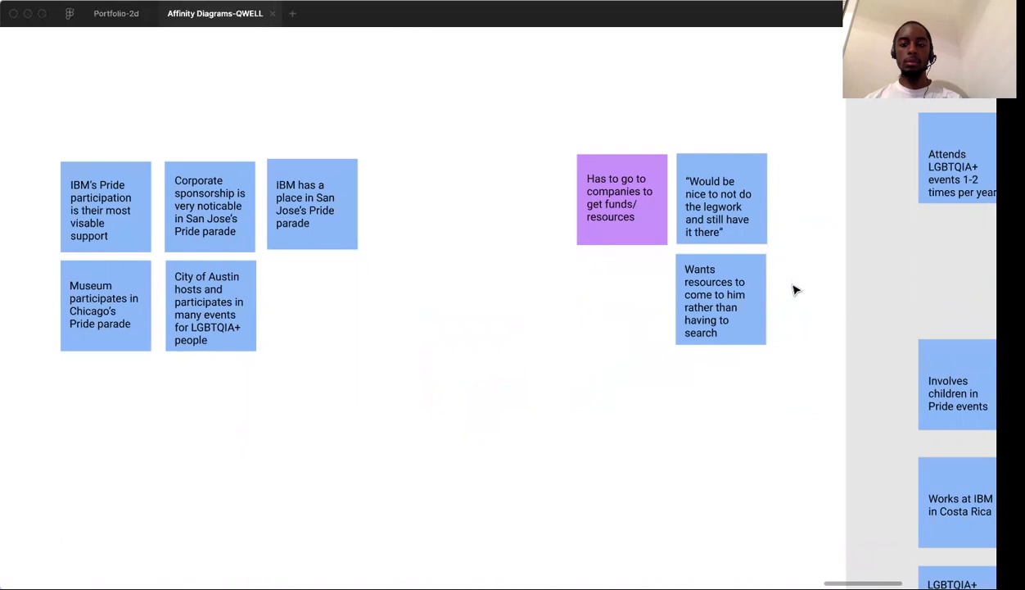
pyautogui.moveTo(623, 208); pyautogui.dragTo(517, 282)
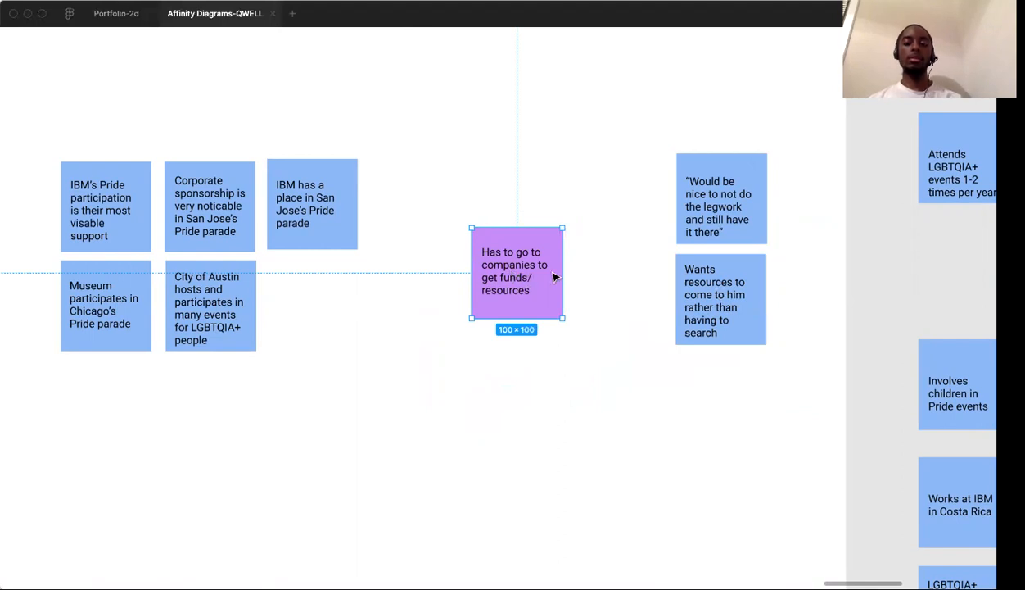
pyautogui.click(597, 279)
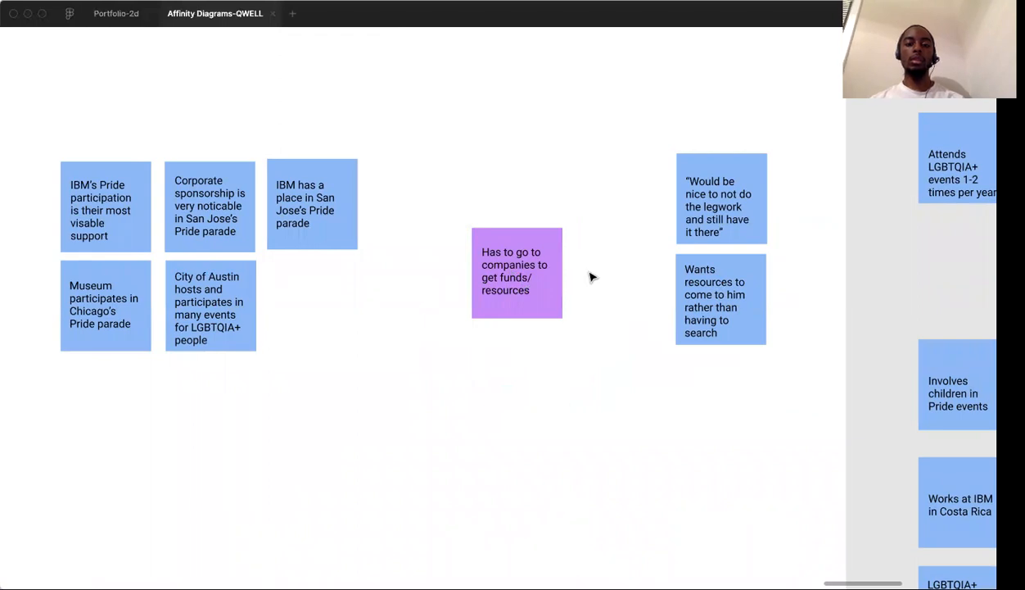
# Move the "Has to go to companies to get funds/resources" note directly above the "Uses raffles from local businesses to raise funds" note
pyautogui.moveTo(514, 271); pyautogui.dragTo(360, 434)
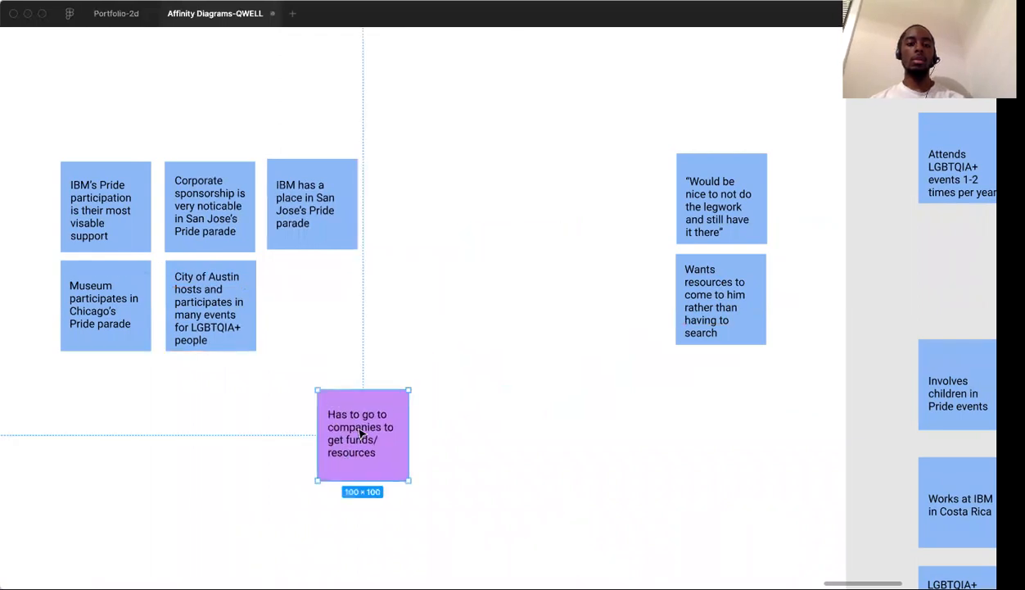
pyautogui.hscroll(-3, 361, 434)
pyautogui.scroll(-2, 360, 434)
pyautogui.scroll(-5, 361, 434)
pyautogui.moveTo(487, 348); pyautogui.dragTo(370, 395)
pyautogui.hscroll(-3, 385, 389)
pyautogui.scroll(-2, 385, 389)
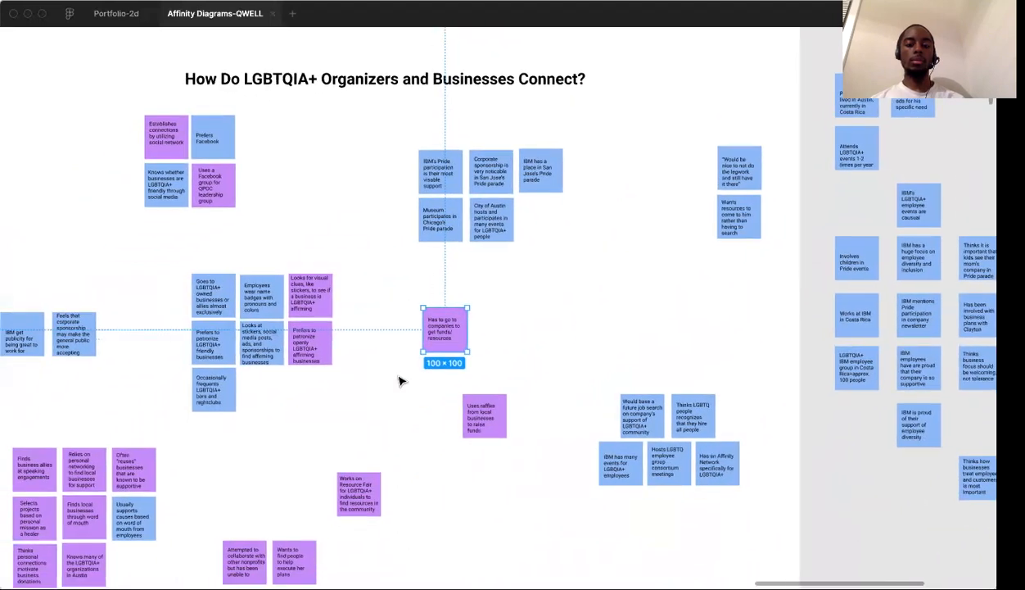
pyautogui.moveTo(442, 331); pyautogui.dragTo(483, 365)
pyautogui.scroll(-5, 412, 400)
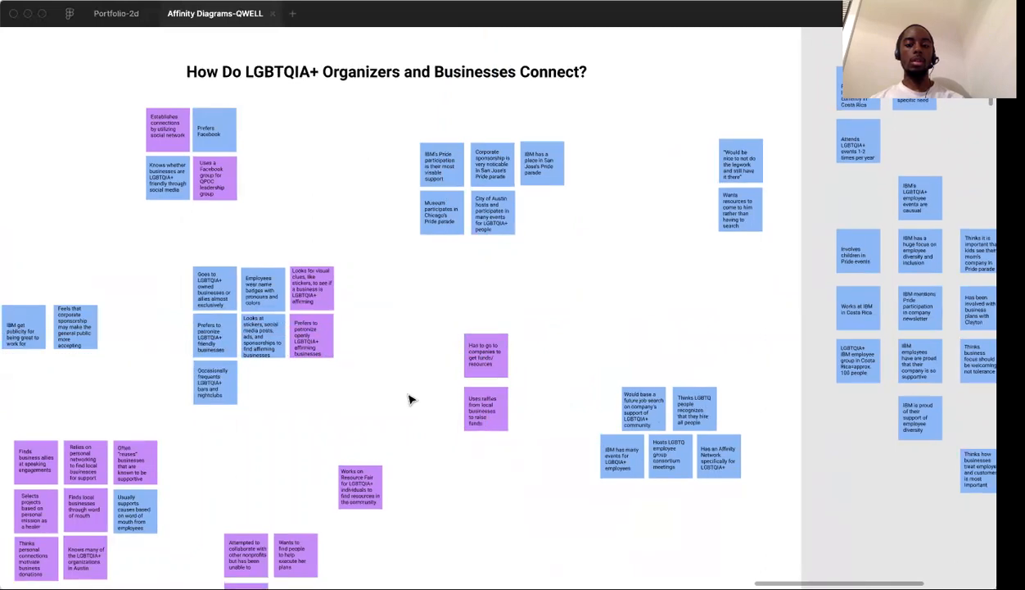
# Review the personal networking and word-of-mouth cluster, its neighbouring notes, and the Pride parade participation cluster for how well the notes fit together
pyautogui.hscroll(-3, 411, 399)
pyautogui.hscroll(-2, 410, 401)
pyautogui.scroll(4, 273, 341)
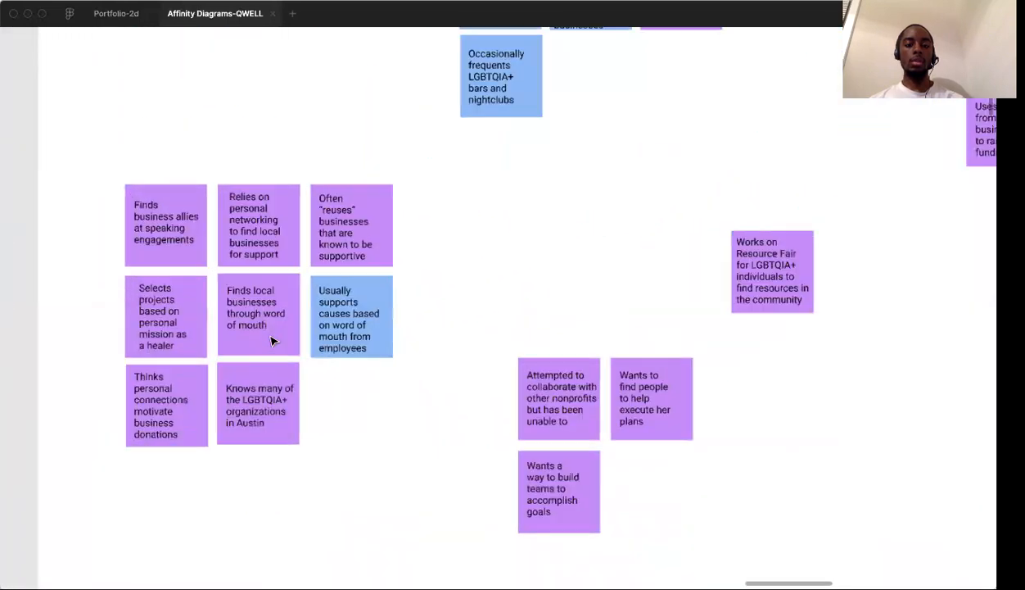
pyautogui.scroll(-2, 273, 341)
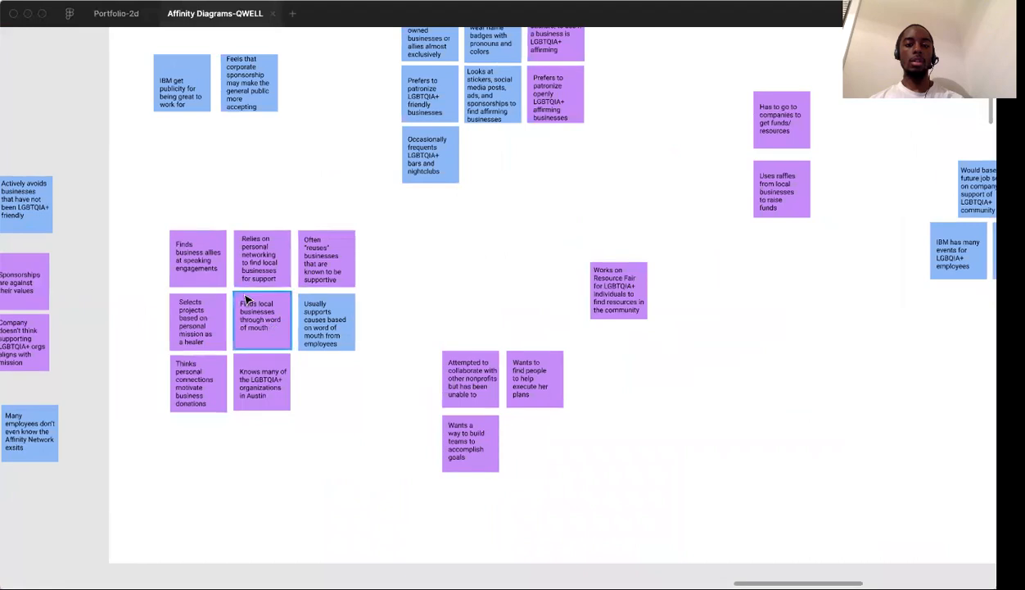
pyautogui.scroll(3, 524, 345)
pyautogui.hscroll(3, 524, 345)
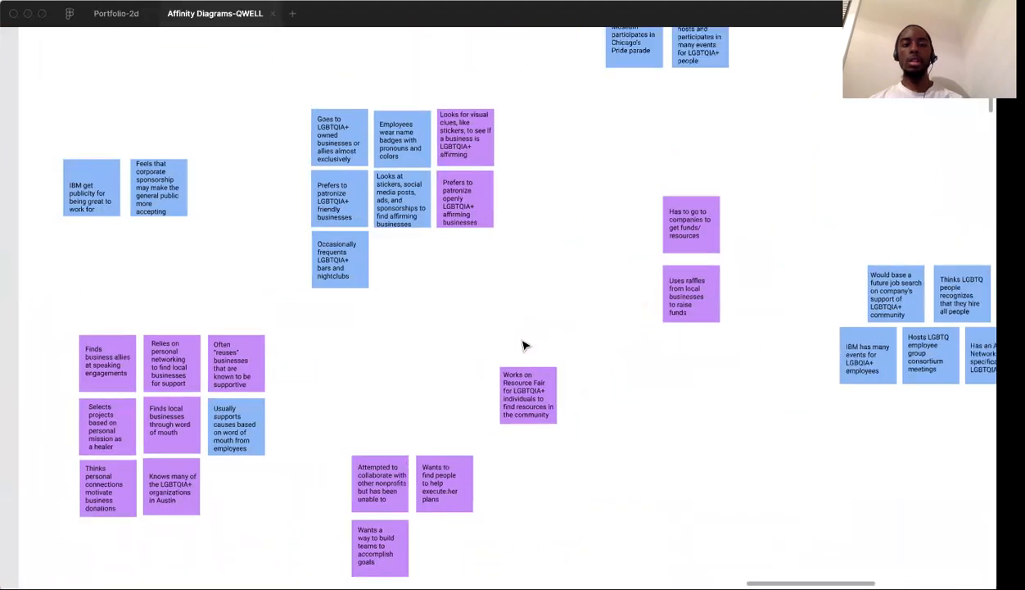
pyautogui.scroll(4, 723, 260)
pyautogui.hscroll(1, 723, 260)
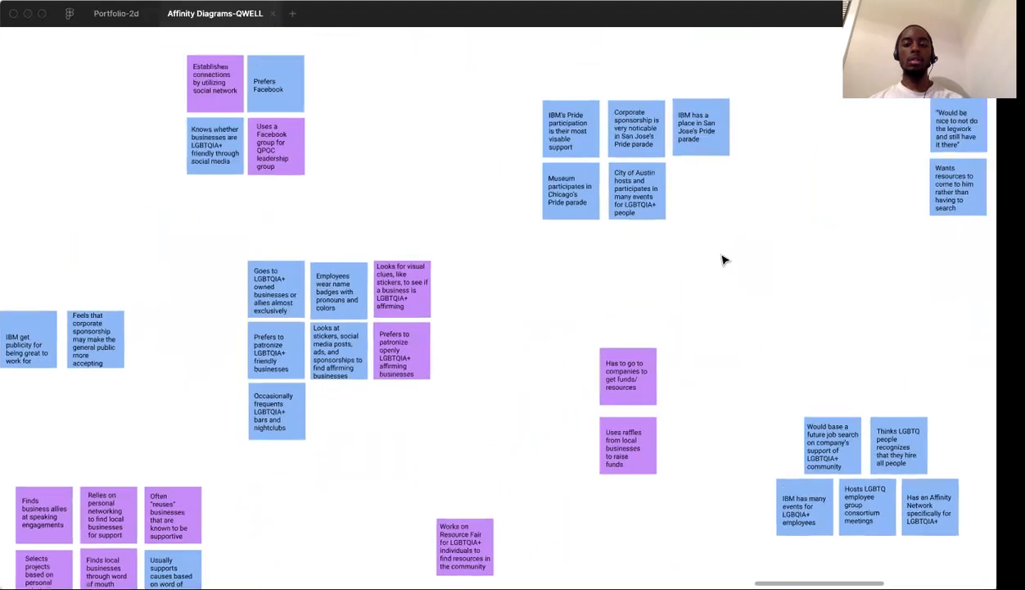
pyautogui.scroll(2, 662, 232)
pyautogui.scroll(3, 662, 234)
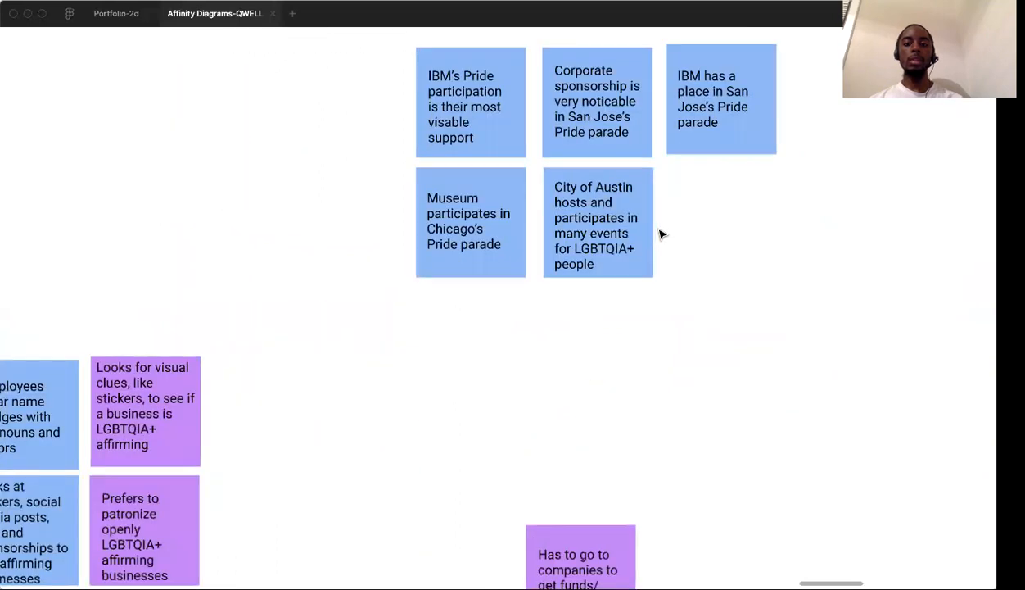
pyautogui.scroll(2, 661, 233)
pyautogui.hscroll(1, 662, 233)
pyautogui.scroll(1, 530, 217)
pyautogui.hscroll(1, 530, 217)
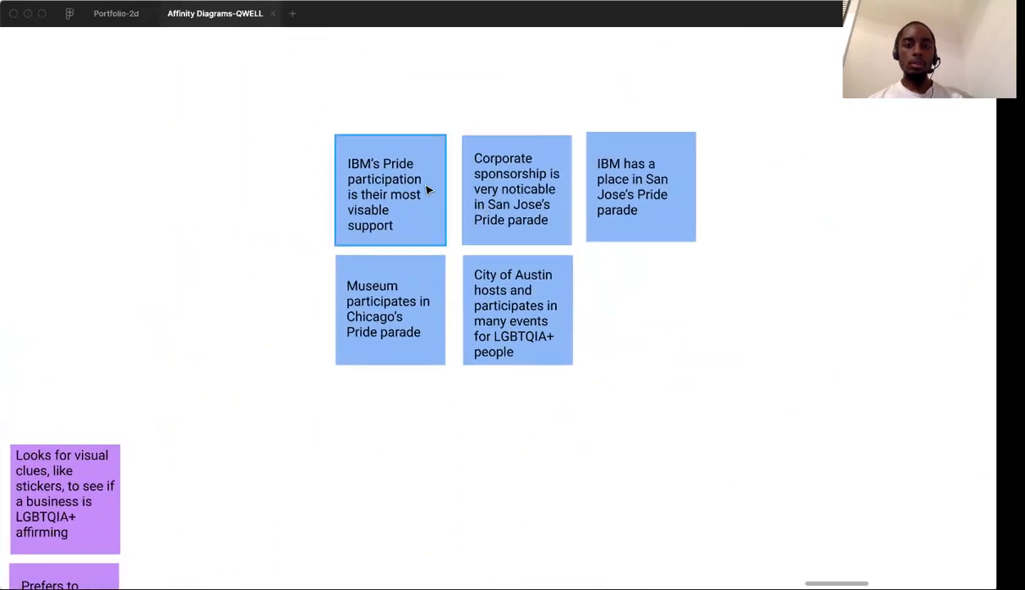